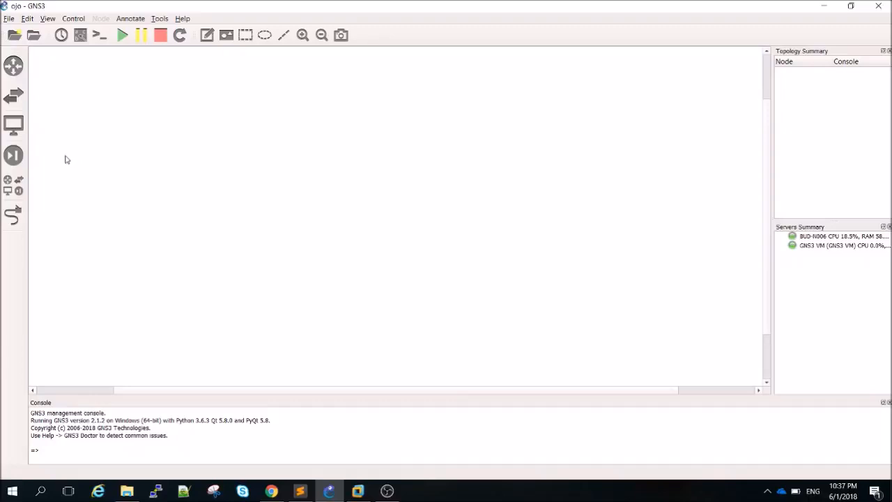
# Show the installed security devices and check the GNS3 version under Help > About
pyautogui.click(14, 155)
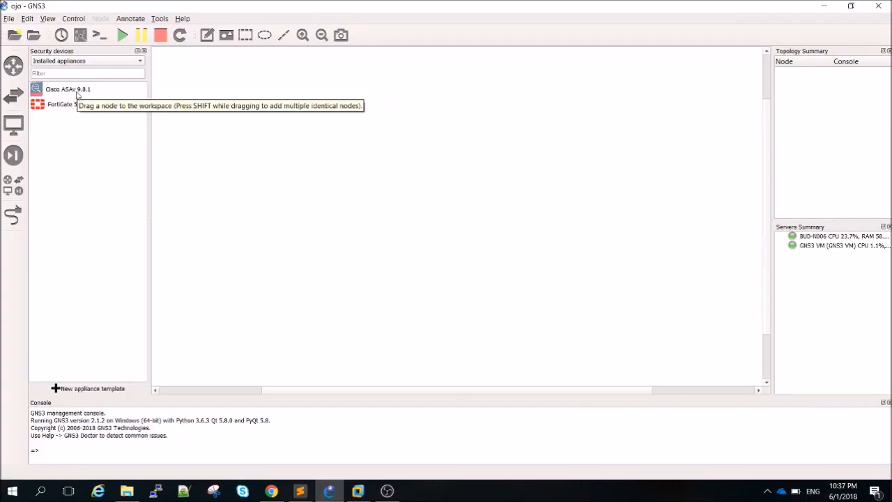
pyautogui.click(182, 18)
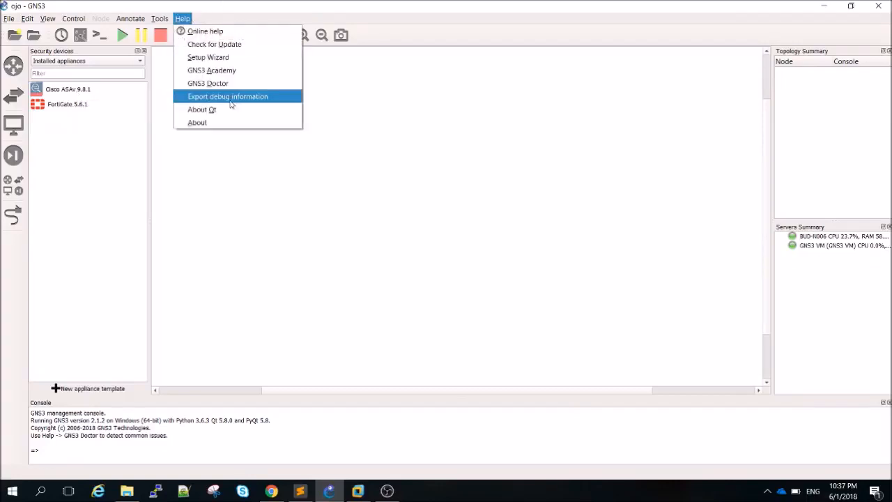
pyautogui.click(235, 120)
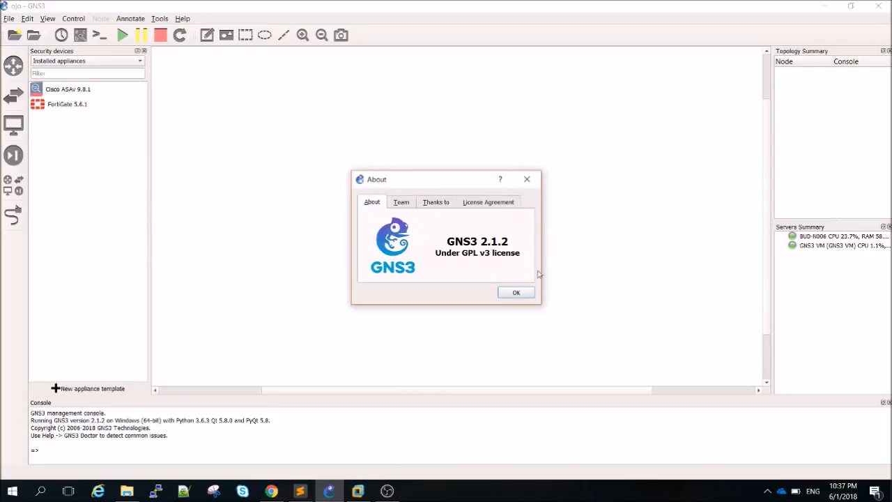
pyautogui.click(517, 291)
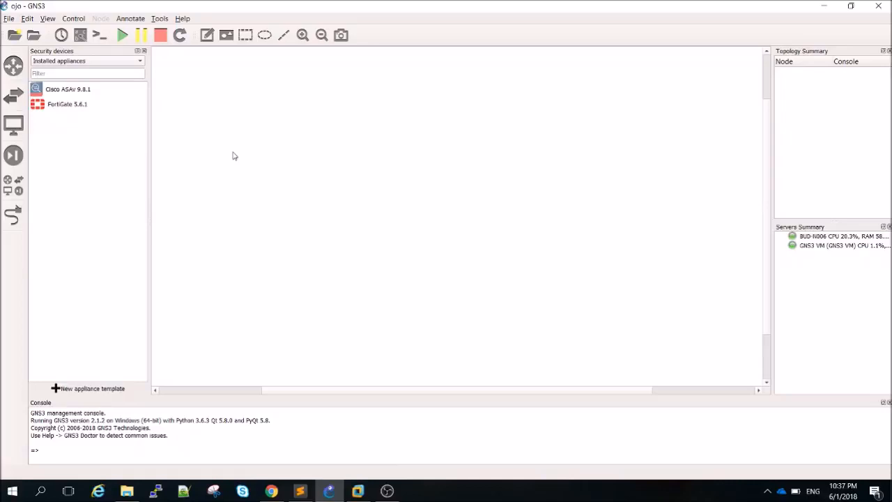
# Place a trial Cisco ASAv 9.8.1 node, then delete it permanently
pyautogui.moveTo(65, 89); pyautogui.dragTo(265, 181)
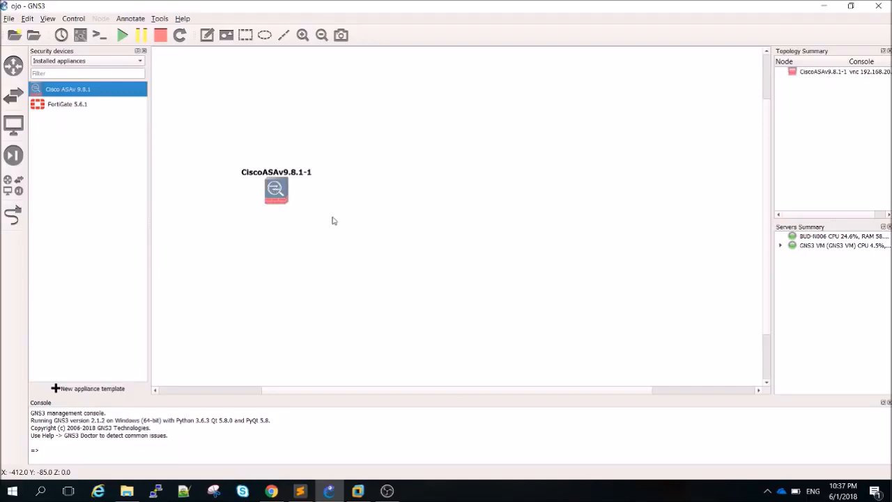
pyautogui.click(281, 198)
pyautogui.press('Delete')
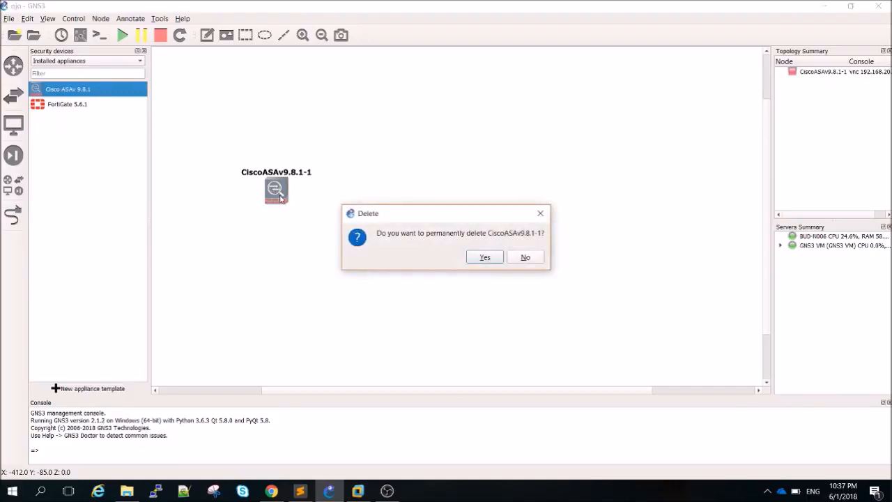
pyautogui.click(483, 260)
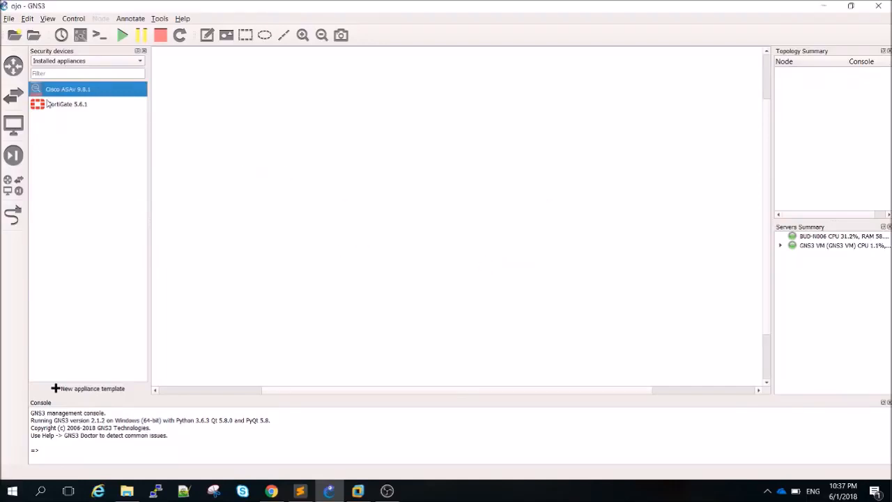
# Add a FortiGate 5.6.1 and two Cisco IOSv 15.6(2)T routers, then arrange them
pyautogui.moveTo(57, 103); pyautogui.dragTo(532, 216)
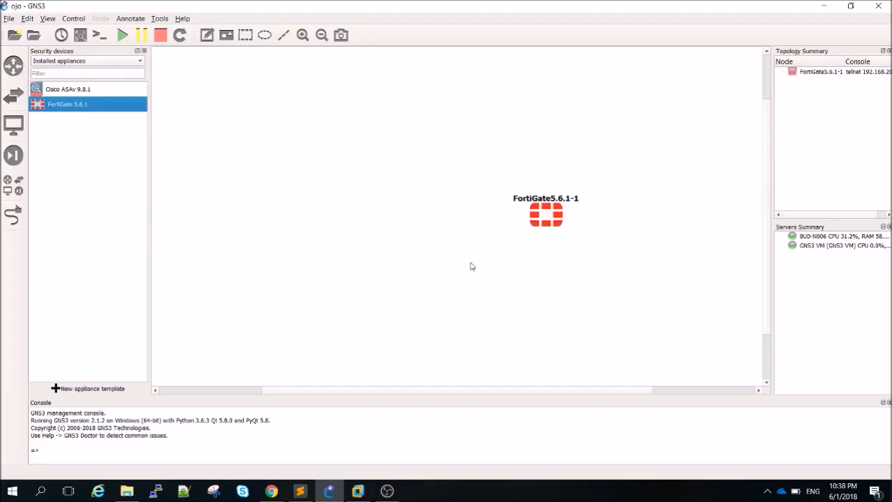
pyautogui.click(12, 185)
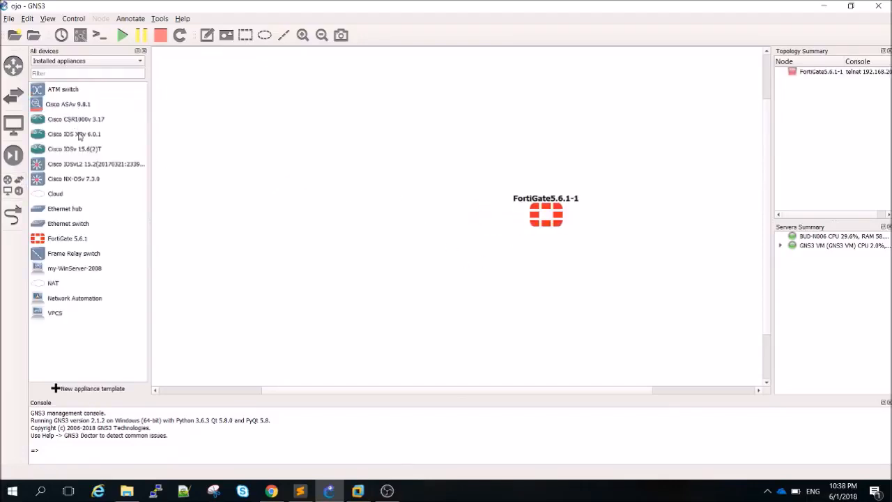
pyautogui.moveTo(80, 148); pyautogui.dragTo(284, 208)
pyautogui.moveTo(105, 152); pyautogui.dragTo(415, 233)
pyautogui.moveTo(556, 214); pyautogui.dragTo(589, 200)
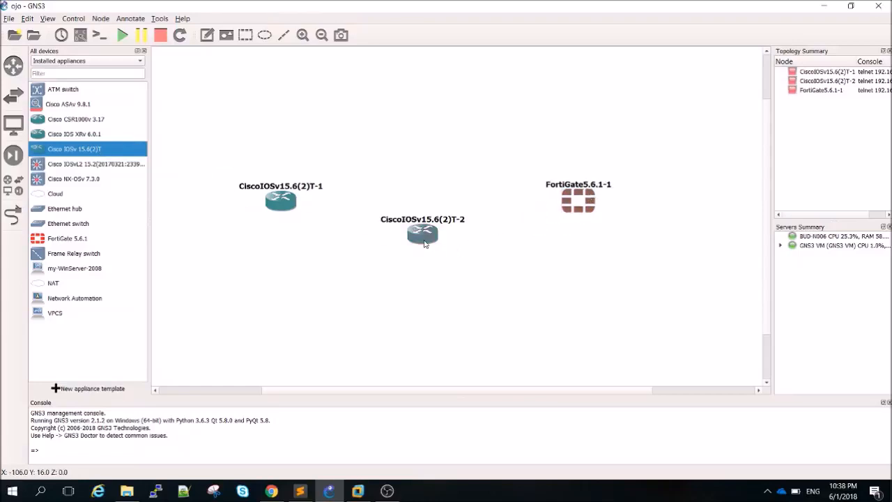
pyautogui.moveTo(423, 234); pyautogui.dragTo(439, 235)
# Rename the second Cisco IOSv router to Internet
pyautogui.doubleClick(412, 220)
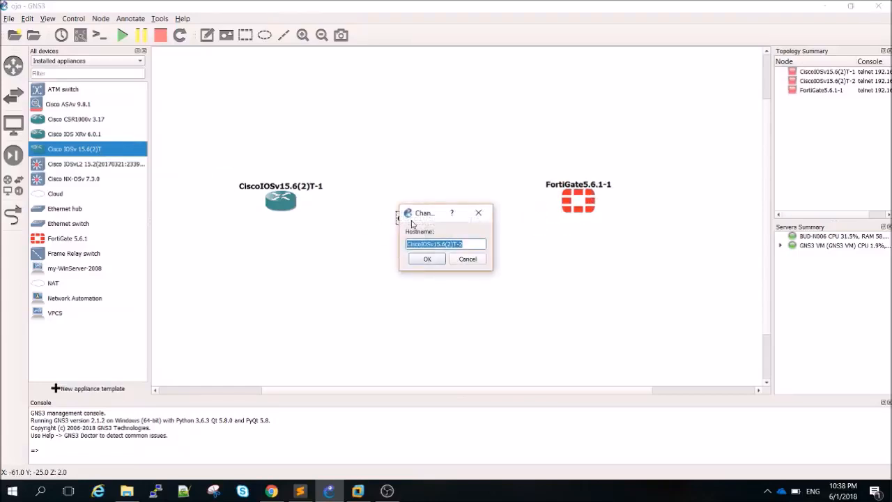
pyautogui.write('Internet')
pyautogui.press('BackSpace')
pyautogui.press('BackSpace')
pyautogui.press('BackSpace')
pyautogui.press('BackSpace')
pyautogui.press('BackSpace')
pyautogui.press('BackSpace')
pyautogui.press('BackSpace')
pyautogui.write('nternet')
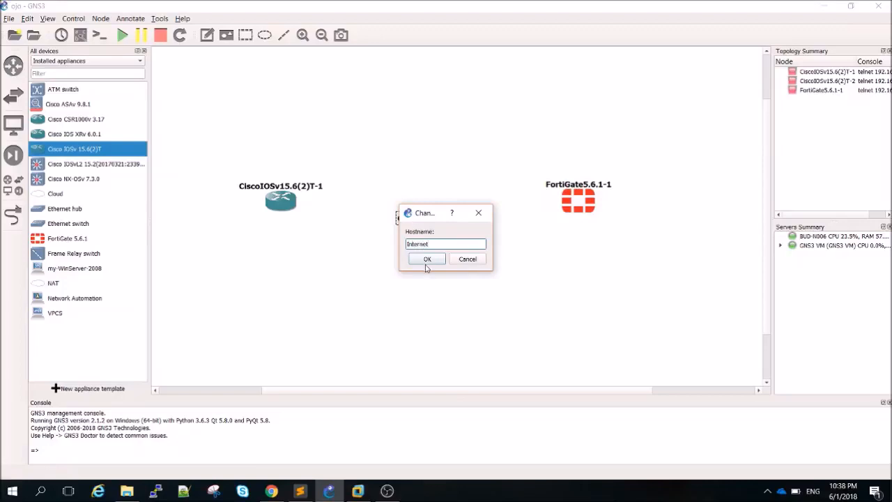
pyautogui.click(426, 258)
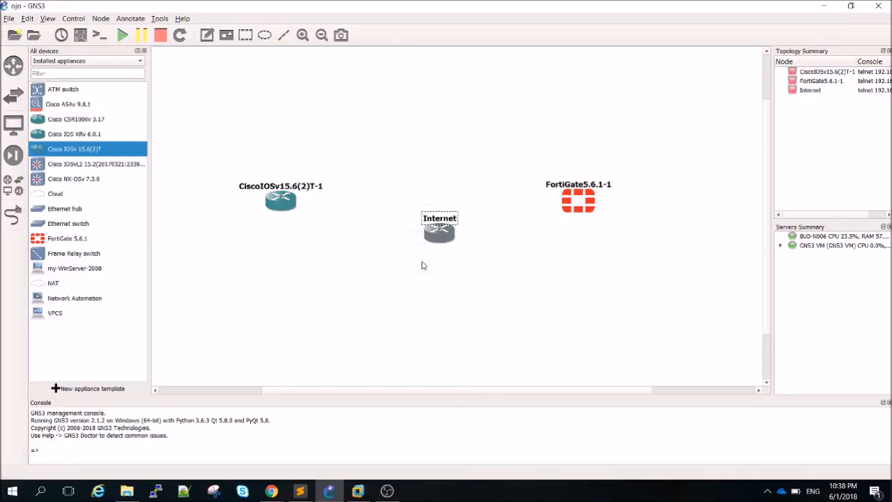
# Change the Internet node's symbol to a cloud
pyautogui.rightClick(441, 237)
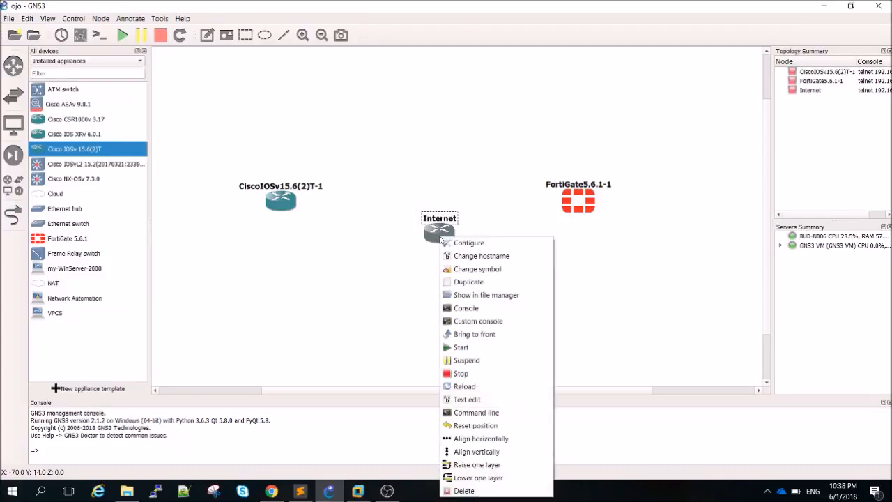
pyautogui.click(490, 269)
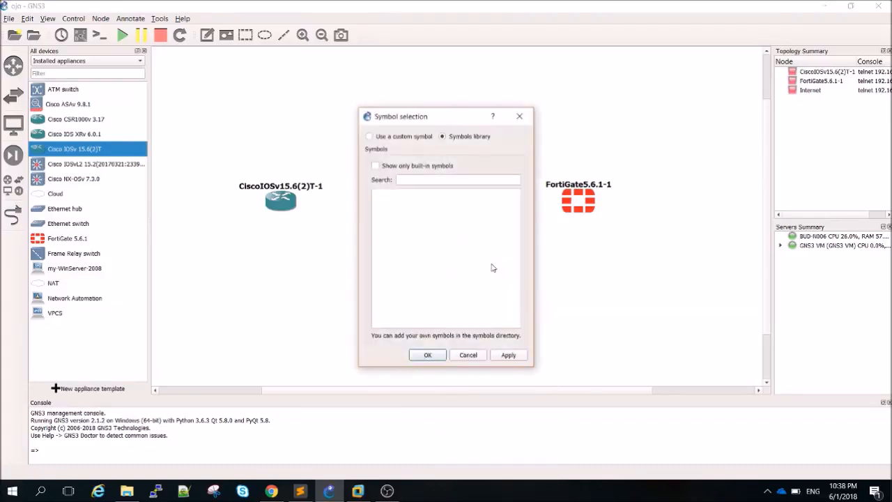
pyautogui.click(518, 223)
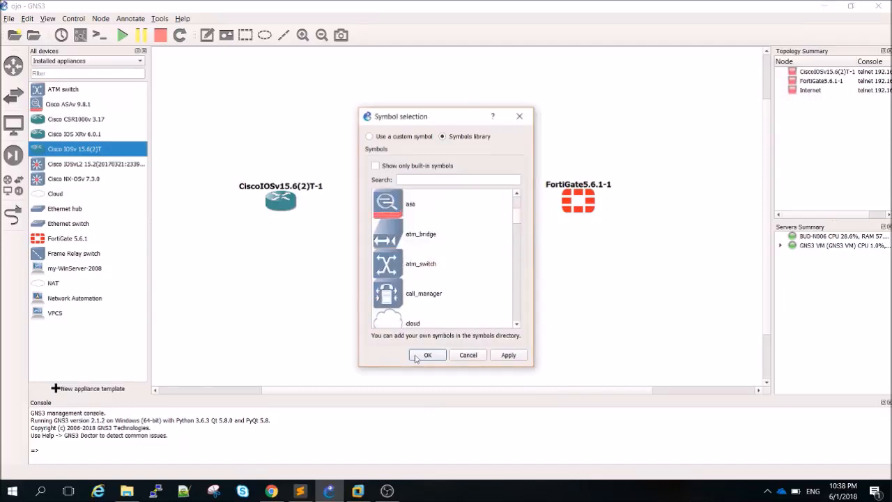
pyautogui.click(400, 327)
pyautogui.click(507, 356)
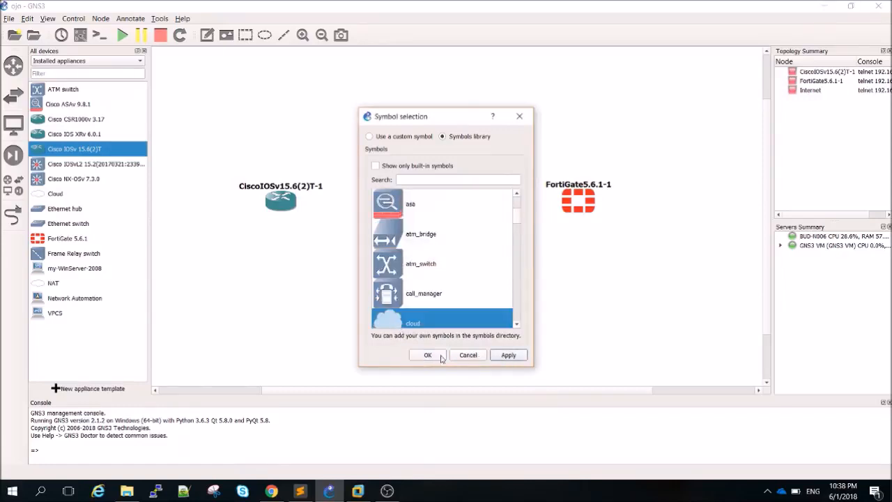
pyautogui.click(427, 354)
pyautogui.click(358, 291)
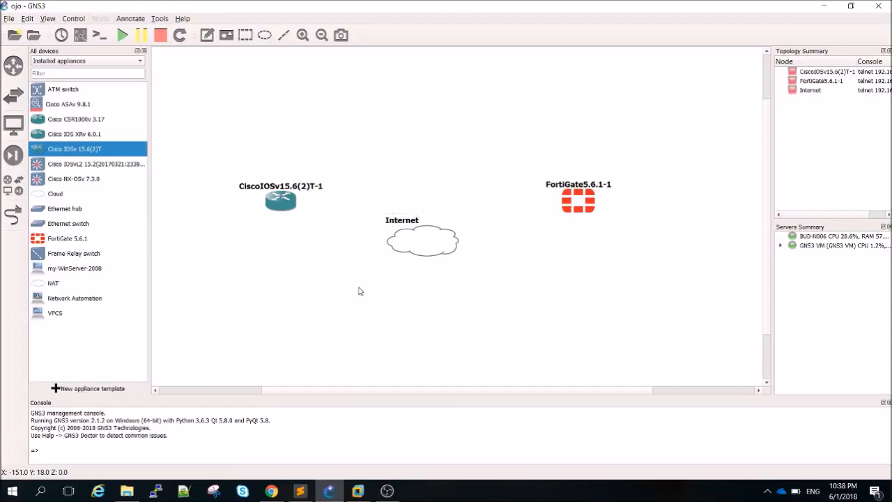
pyautogui.click(13, 215)
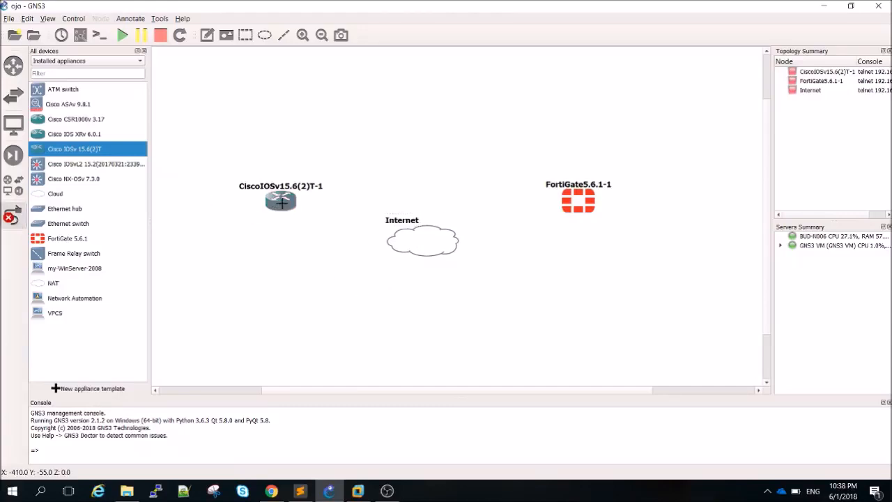
# Link the router to Internet Gi0/0 and Internet to FortiGate Port1, then add an Ethernet switch
pyautogui.click(281, 200)
pyautogui.click(305, 207)
pyautogui.click(420, 237)
pyautogui.click(433, 244)
pyautogui.click(442, 243)
pyautogui.click(463, 251)
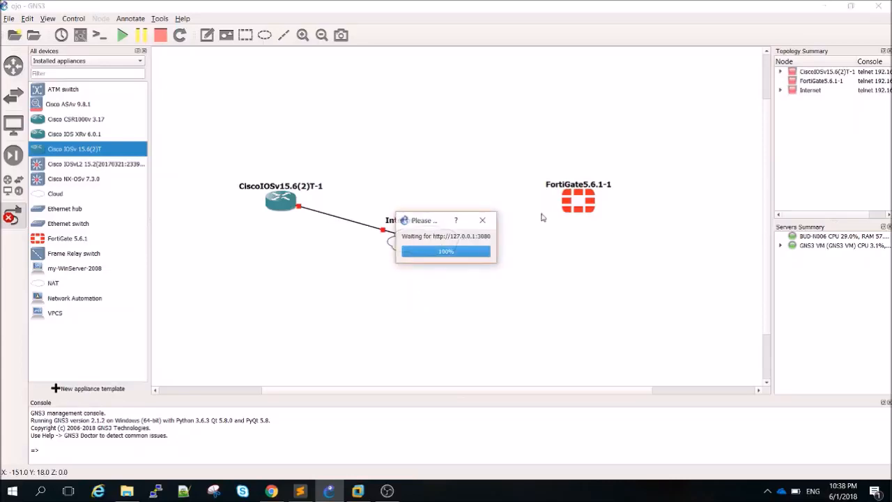
pyautogui.click(579, 204)
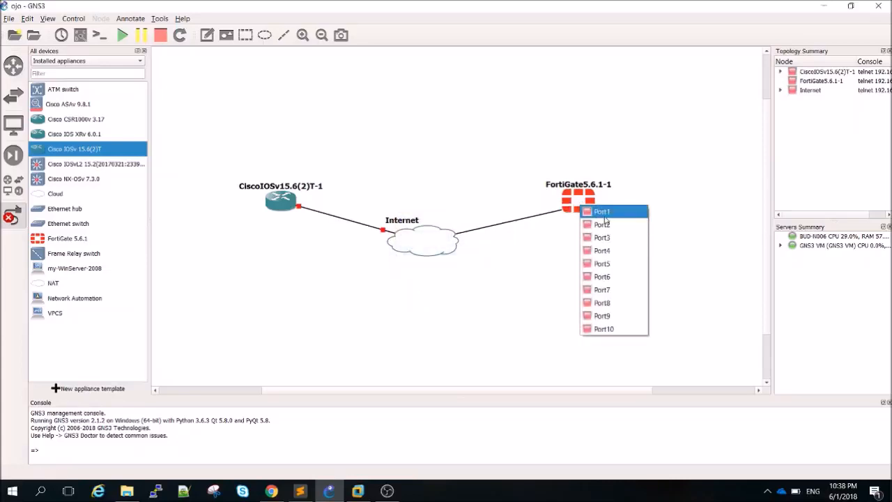
pyautogui.click(604, 213)
pyautogui.rightClick(510, 248)
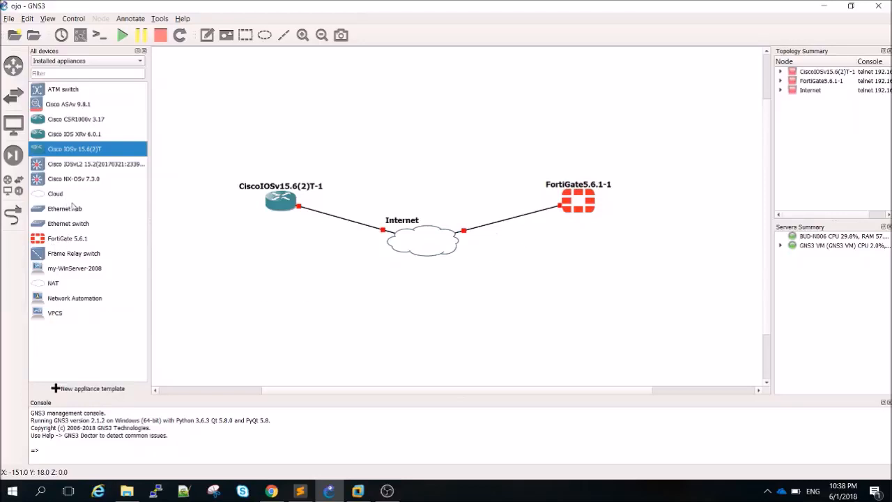
pyautogui.moveTo(77, 224); pyautogui.dragTo(594, 263)
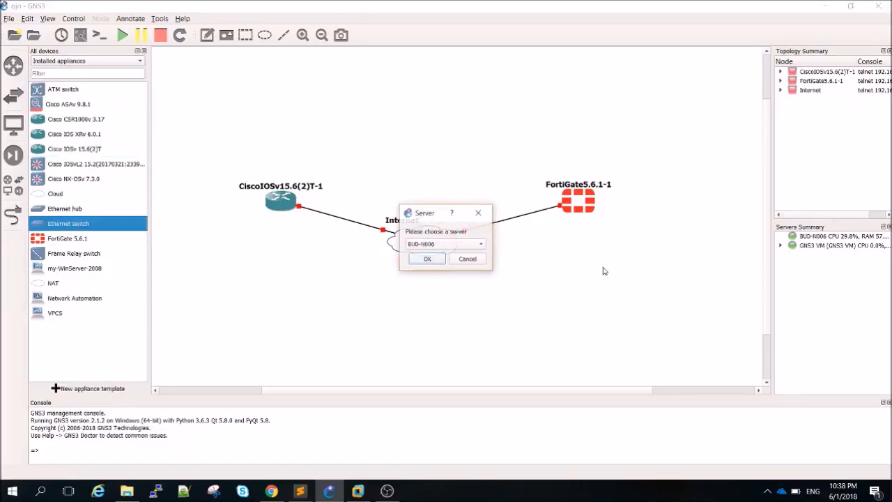
# Place Ethernetswitch-1 and Cloud-1 on the local server below the FortiGate
pyautogui.click(427, 259)
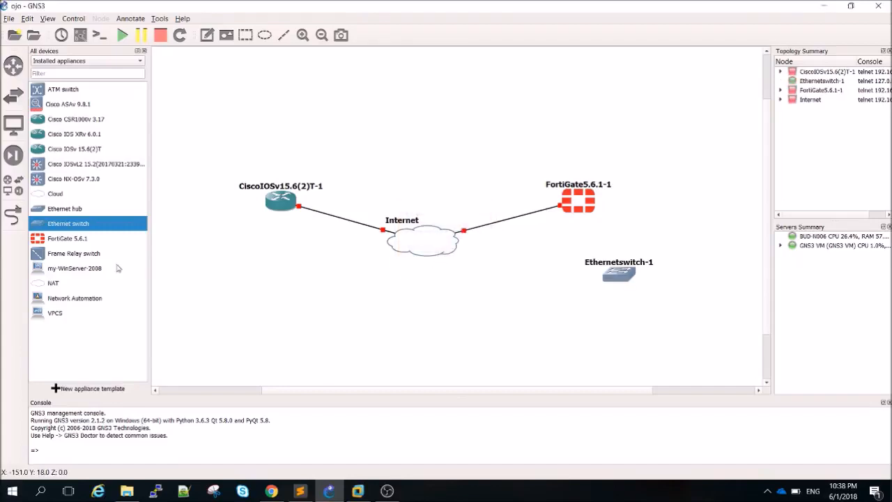
pyautogui.moveTo(56, 195); pyautogui.dragTo(539, 319)
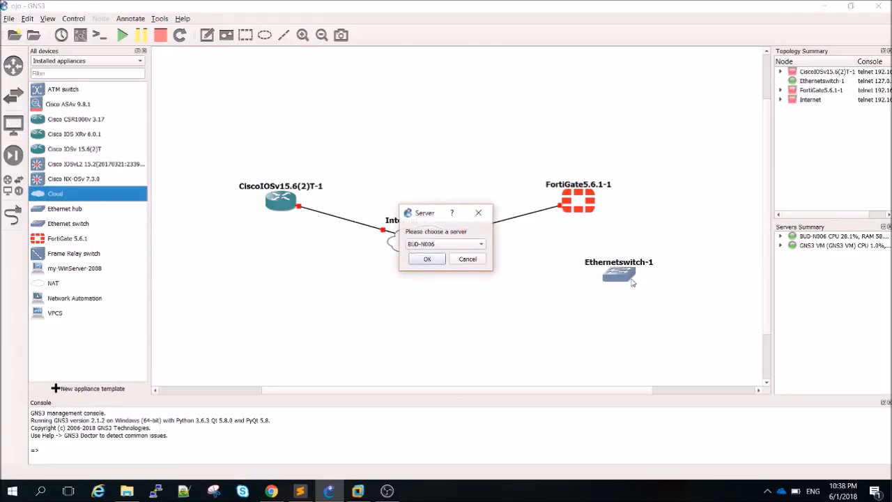
pyautogui.click(427, 258)
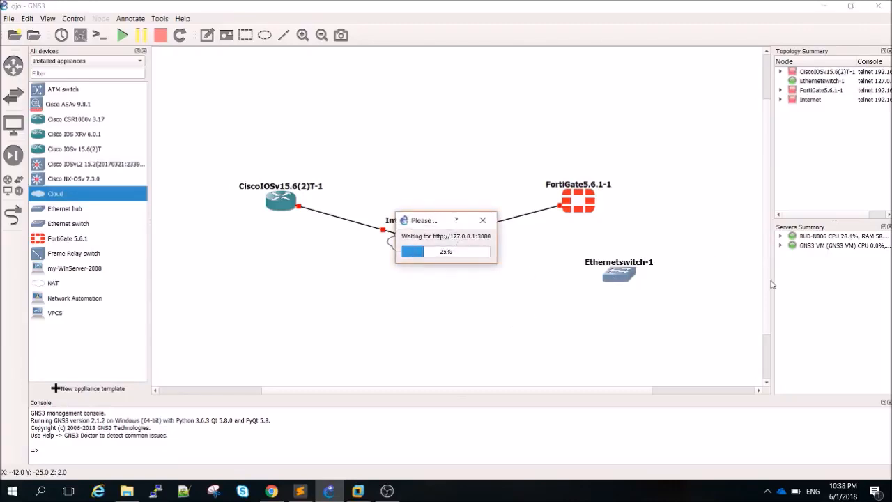
pyautogui.moveTo(768, 282); pyautogui.dragTo(769, 303)
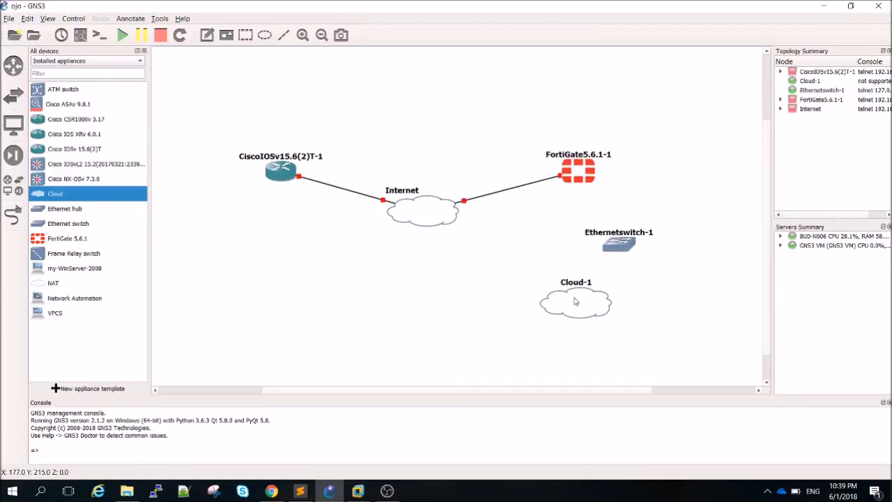
pyautogui.moveTo(574, 301)
# Link a FortiGate port to a port on Ethernetswitch-1
pyautogui.click(12, 216)
pyautogui.click(584, 169)
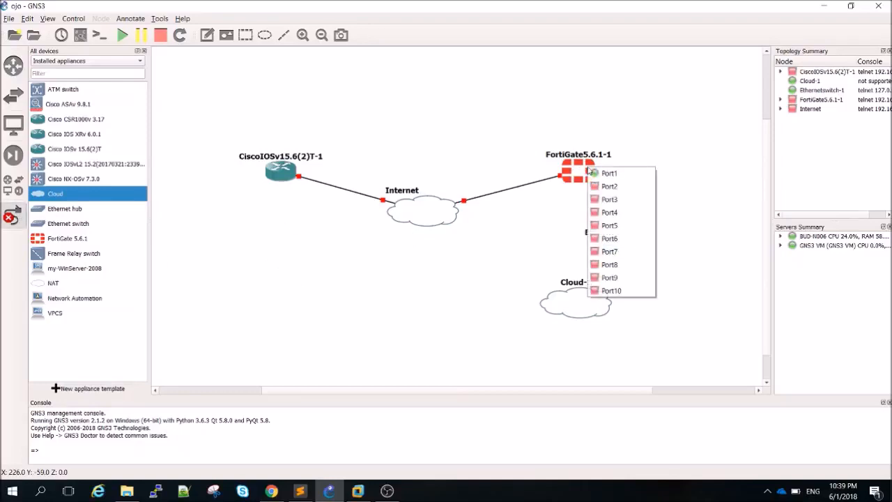
pyautogui.click(609, 185)
pyautogui.click(616, 237)
pyautogui.click(635, 249)
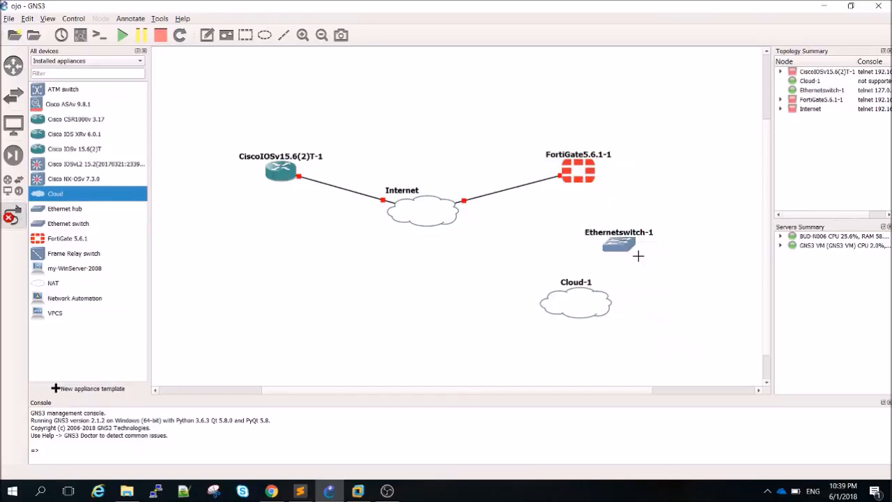
pyautogui.rightClick(558, 295)
pyautogui.rightClick(342, 255)
# Inspect Cloud-1's configuration, selecting the Ethernet 8 interface, then cancel without changes
pyautogui.rightClick(576, 302)
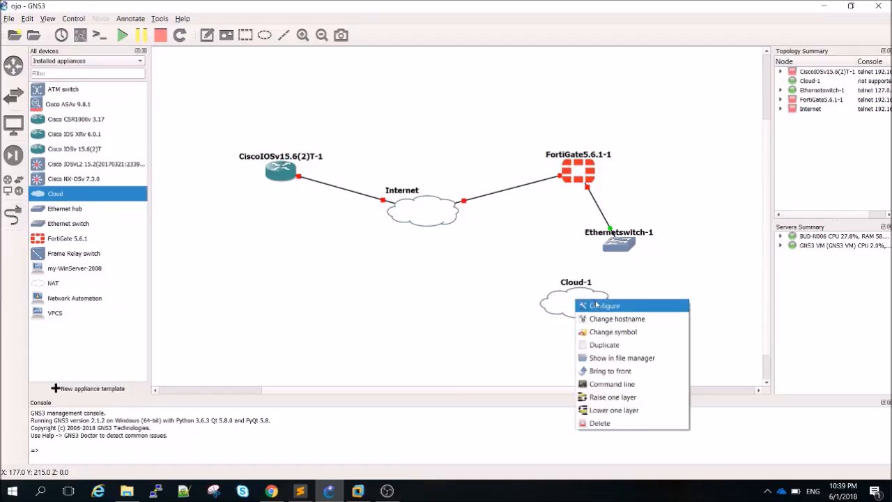
pyautogui.click(596, 305)
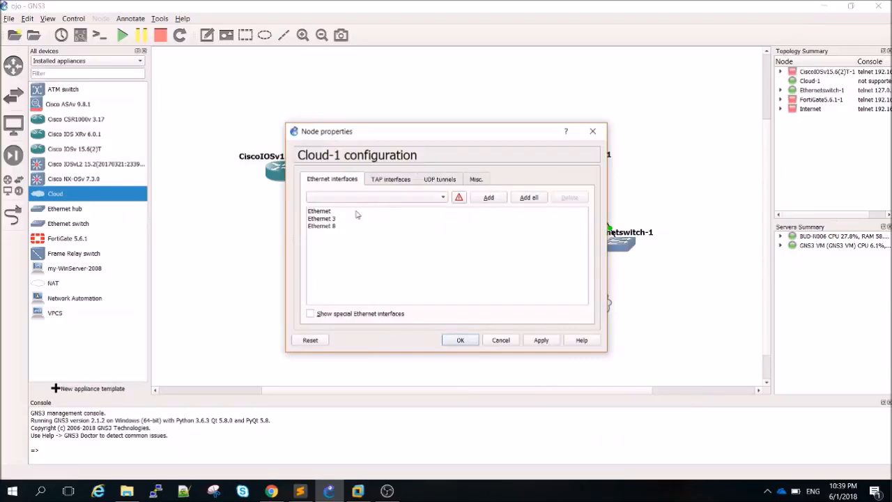
pyautogui.click(324, 226)
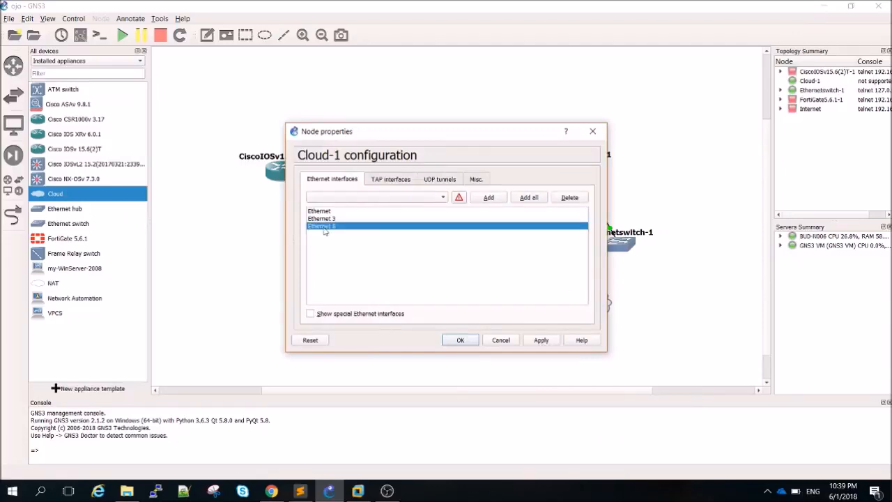
pyautogui.click(506, 344)
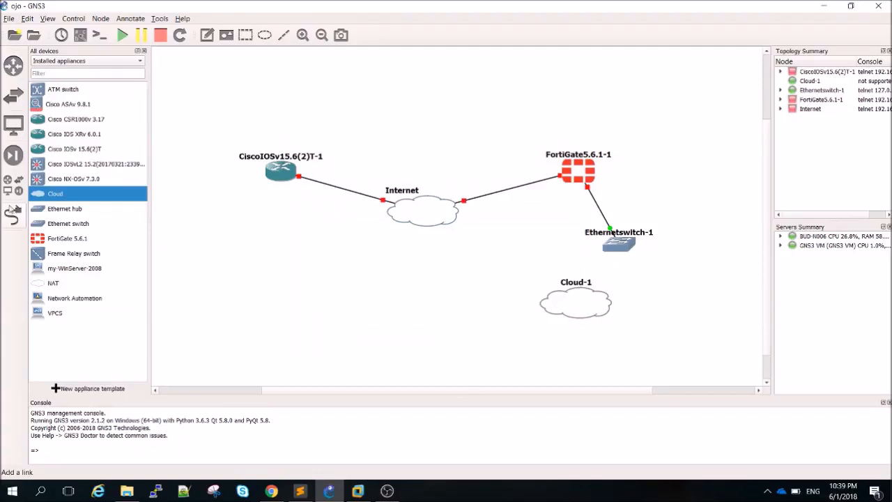
# Link Cloud-1's interface to a port on Ethernetswitch-1
pyautogui.click(12, 209)
pyautogui.click(599, 305)
pyautogui.click(617, 320)
pyautogui.click(622, 249)
pyautogui.click(637, 255)
pyautogui.rightClick(458, 271)
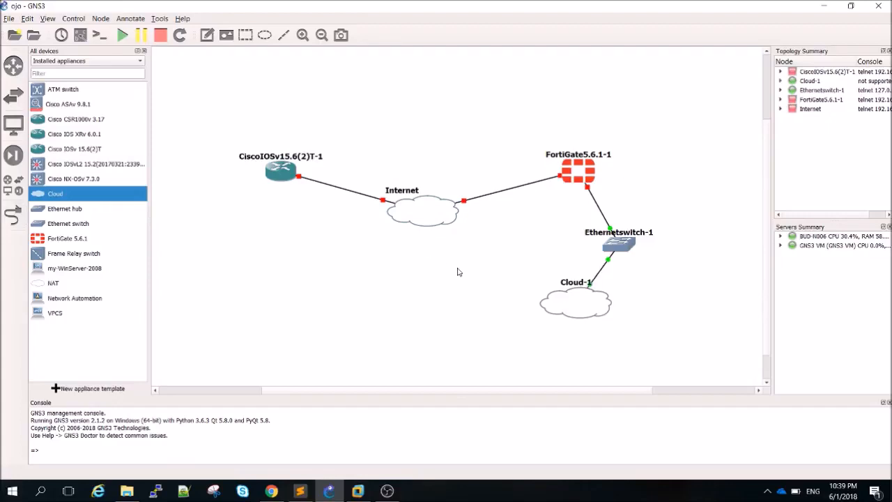
# Open Network Connections from the tray network flyout via Network & Internet settings
pyautogui.click(767, 490)
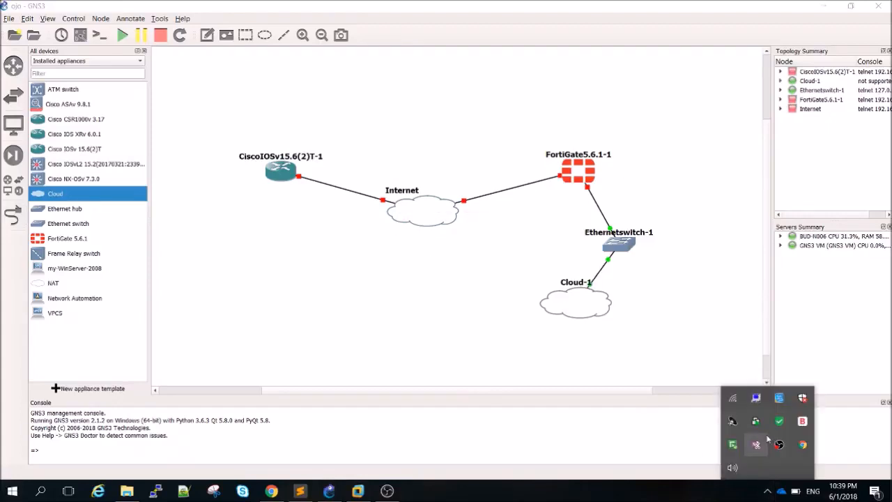
pyautogui.click(737, 397)
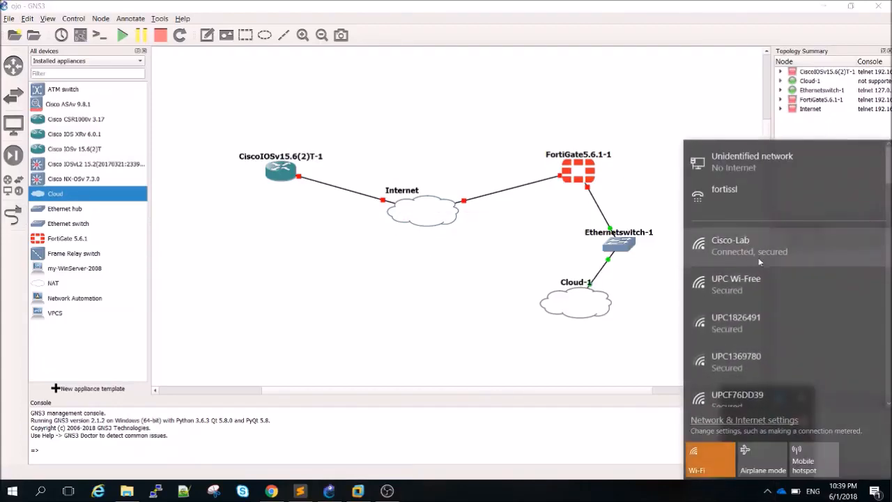
pyautogui.click(758, 420)
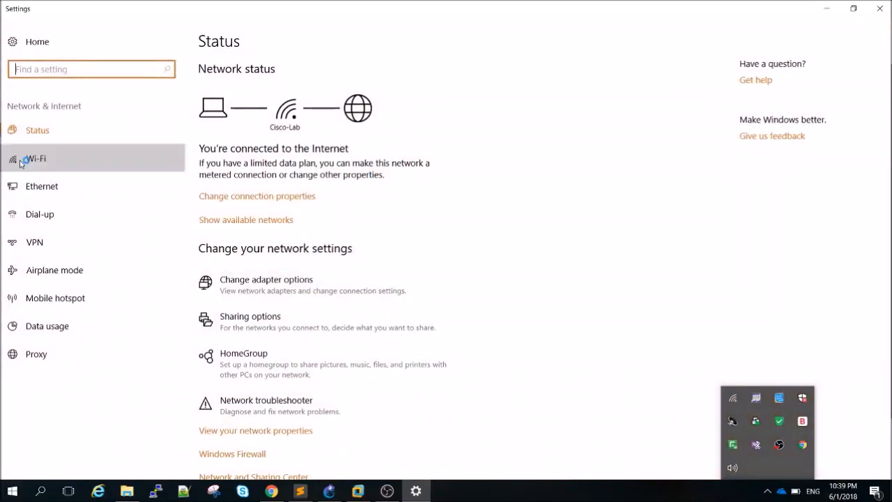
pyautogui.click(26, 160)
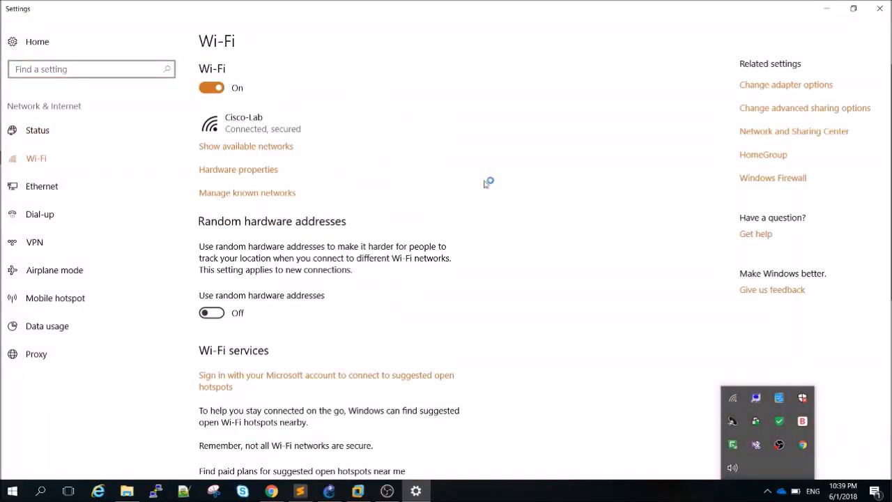
pyautogui.click(794, 86)
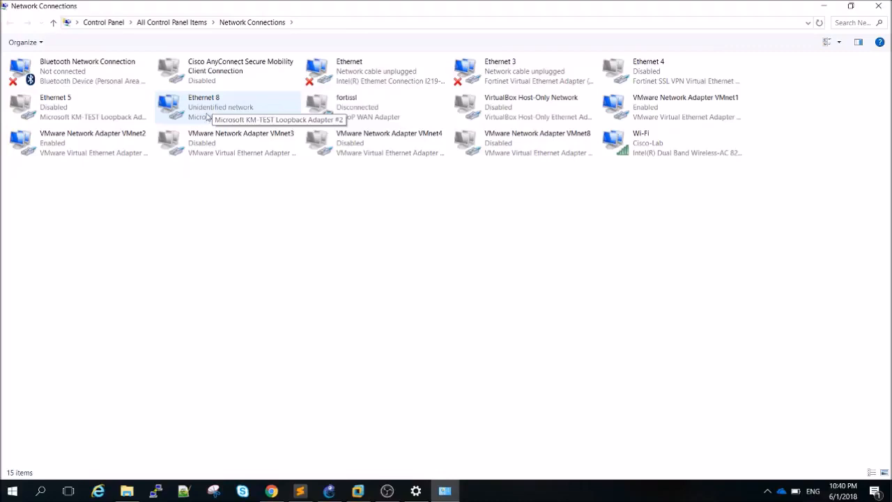
# Check Ethernet 8's details (IP 10.10.10.10, gateway 10.10.10.200), then close the network windows
pyautogui.rightClick(210, 108)
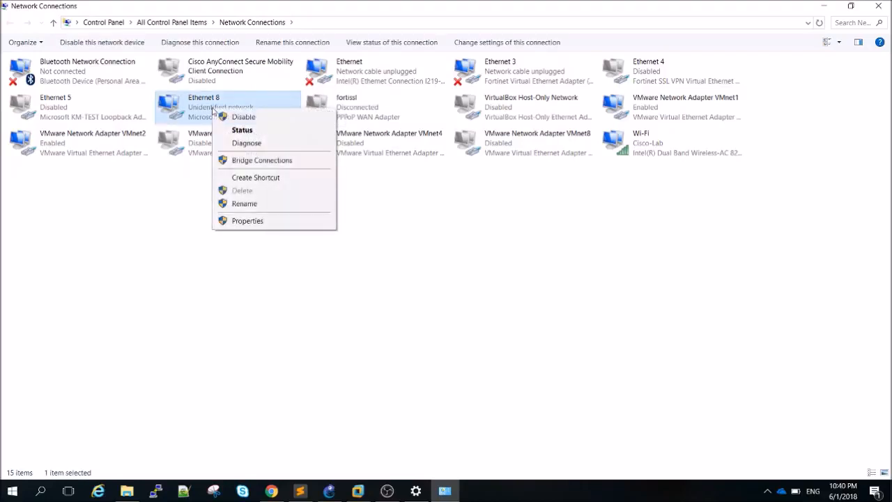
pyautogui.click(237, 130)
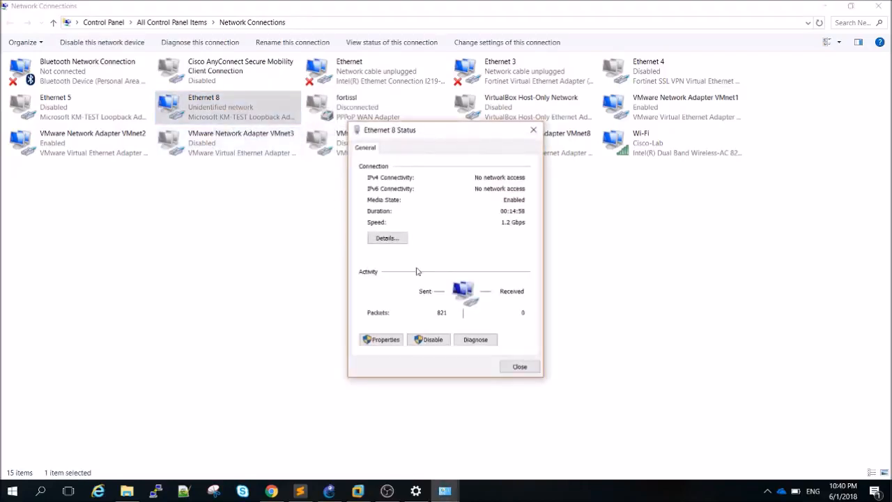
pyautogui.click(398, 244)
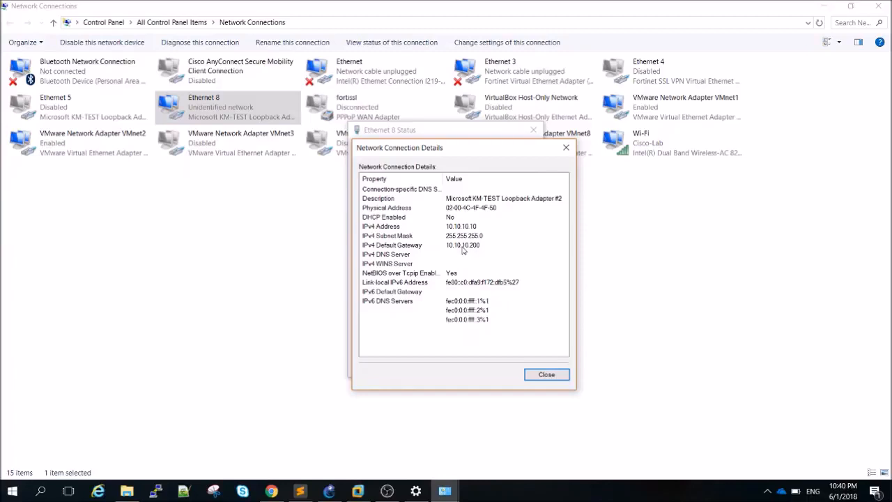
pyautogui.click(547, 375)
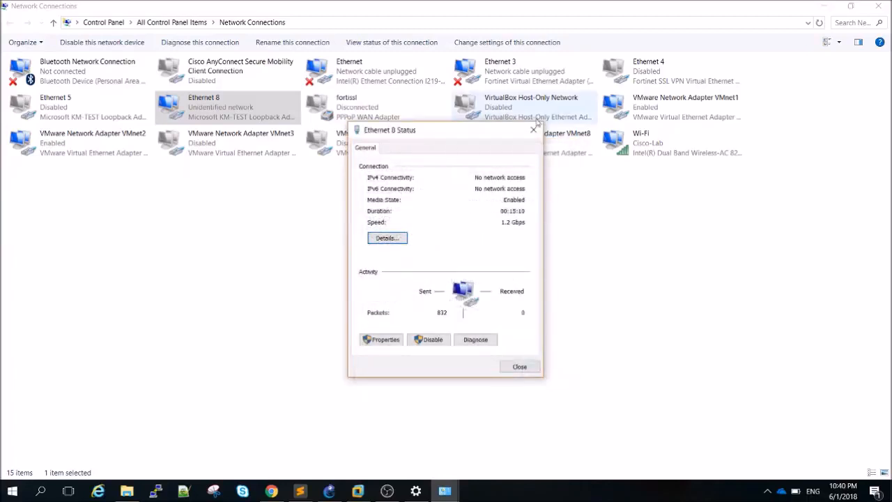
pyautogui.click(534, 132)
pyautogui.click(877, 6)
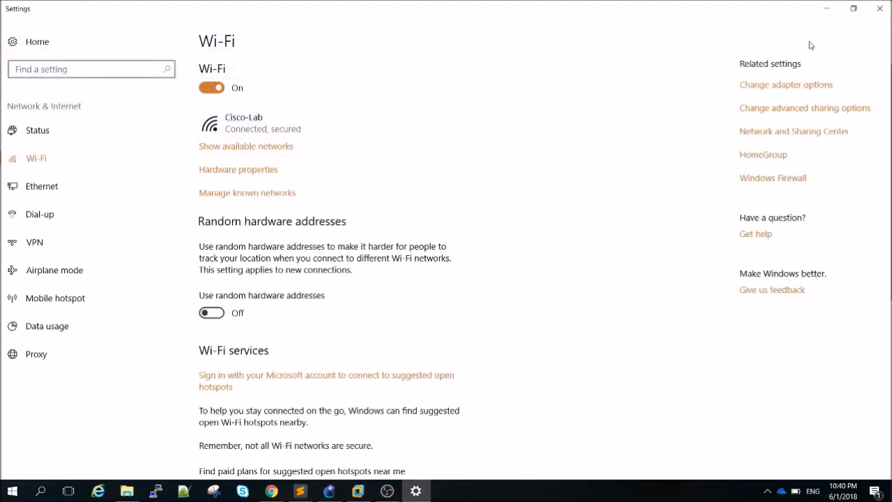
pyautogui.click(879, 8)
# Run ipconfig in Command Prompt to confirm Ethernet 8 at 10.10.10.10/255.255.255.0, gateway 10.10.10.200
pyautogui.press('super+r')
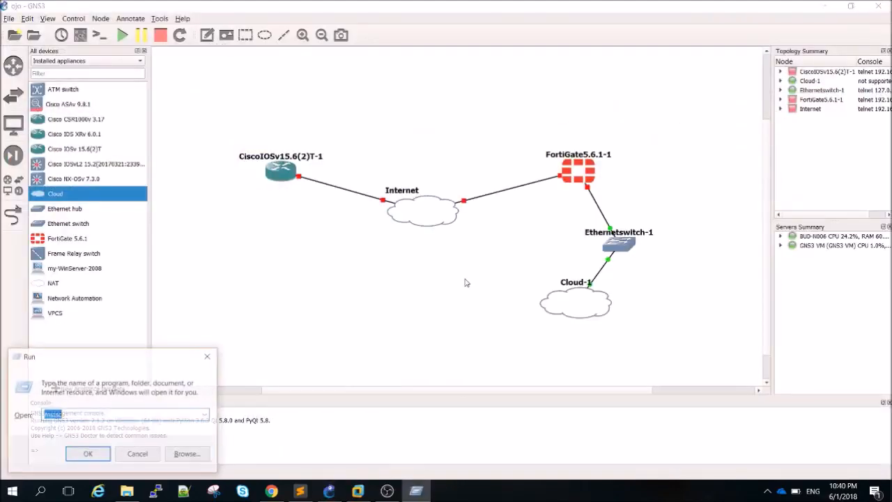
pyautogui.write('cmd')
pyautogui.press('Return')
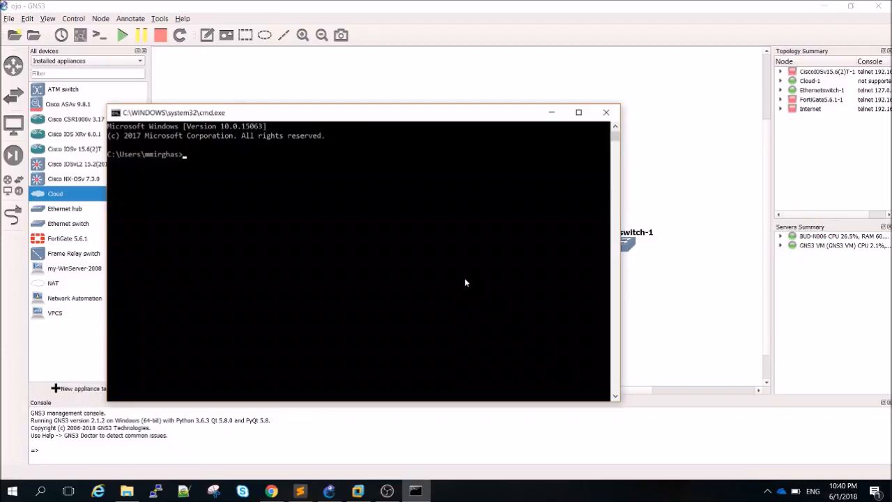
pyautogui.write('ipconfig')
pyautogui.press('Return')
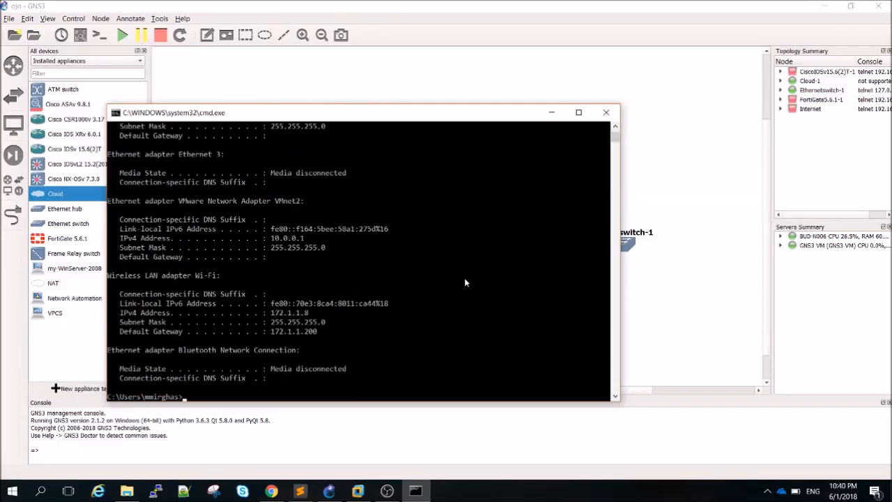
pyautogui.click(615, 126)
pyautogui.moveTo(614, 128); pyautogui.dragTo(616, 129)
pyautogui.moveTo(110, 164); pyautogui.dragTo(340, 219)
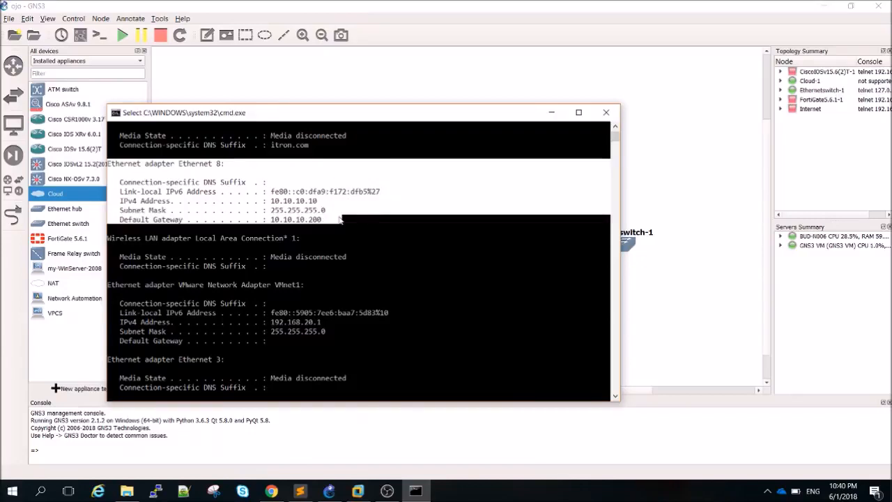
pyautogui.click(319, 210)
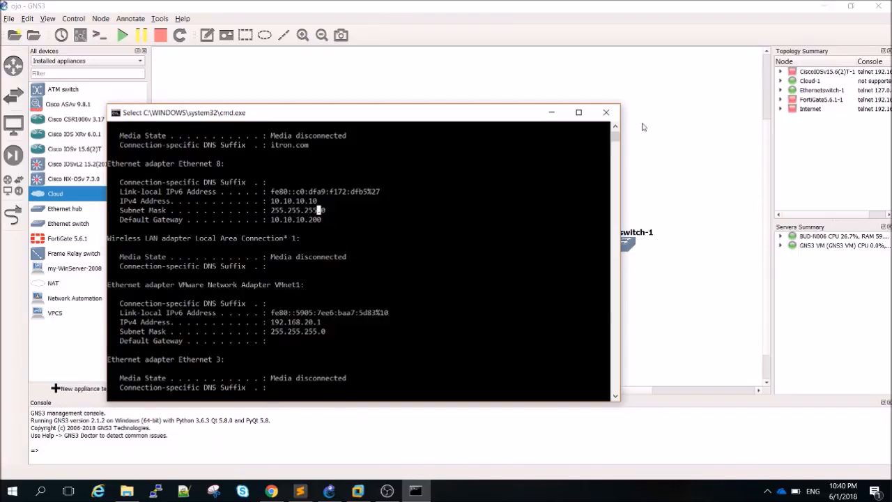
pyautogui.click(552, 113)
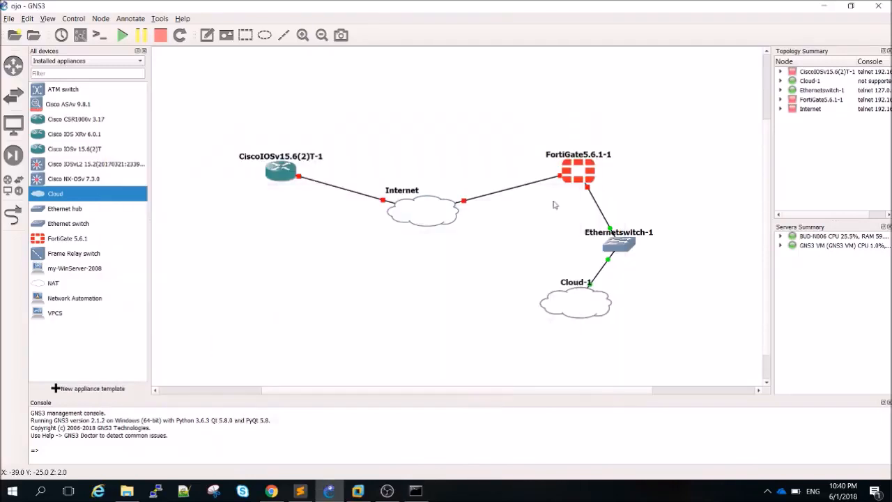
# Rename Cloud-1 to Me
pyautogui.rightClick(581, 304)
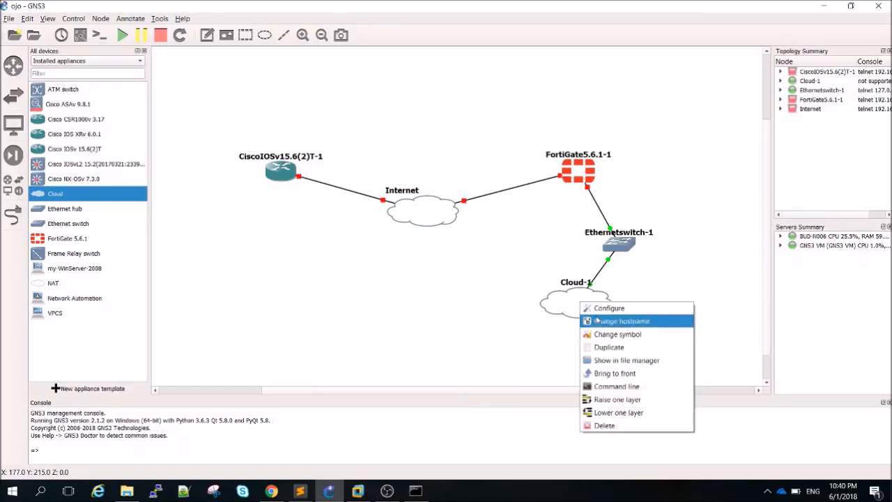
pyautogui.click(600, 321)
pyautogui.click(457, 261)
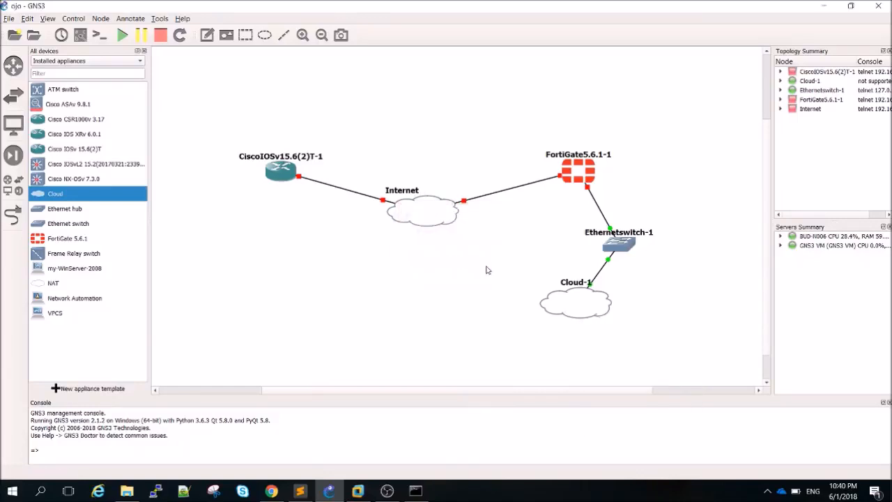
pyautogui.rightClick(556, 301)
pyautogui.click(593, 320)
pyautogui.write('Me')
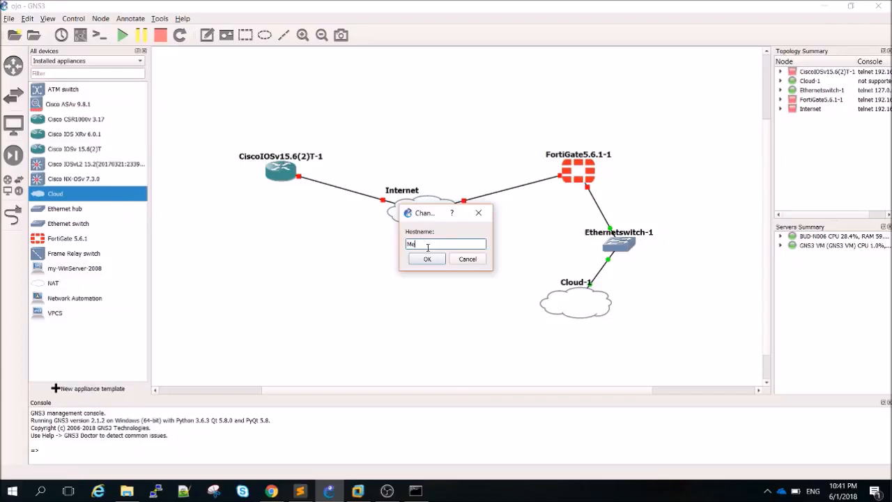
pyautogui.click(429, 257)
# Change the Me node's symbol to a computer icon
pyautogui.rightClick(588, 306)
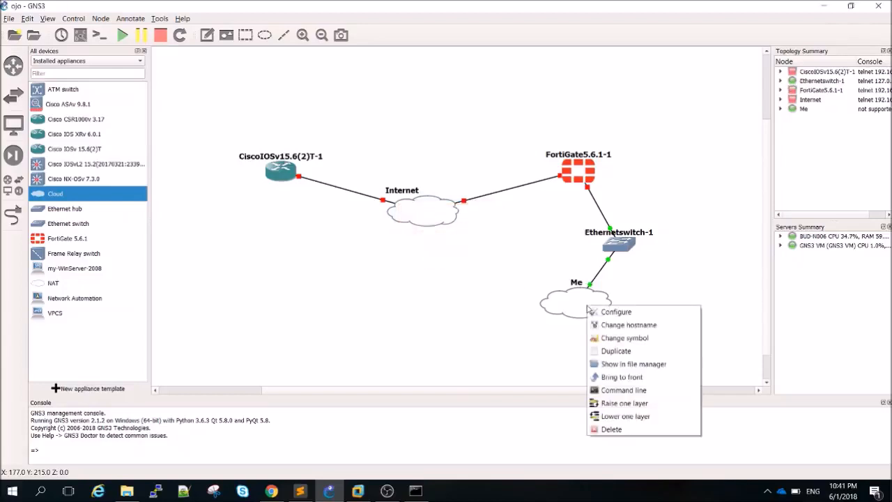
pyautogui.click(614, 338)
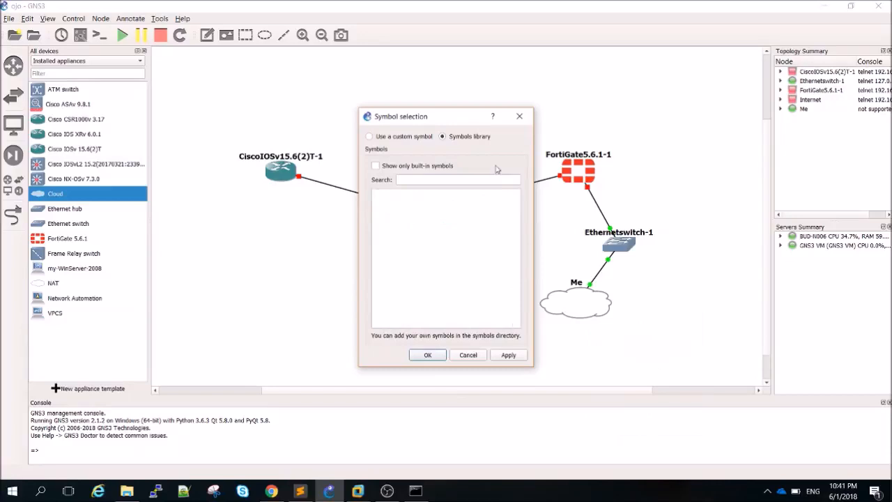
pyautogui.scroll(-3, 516, 230)
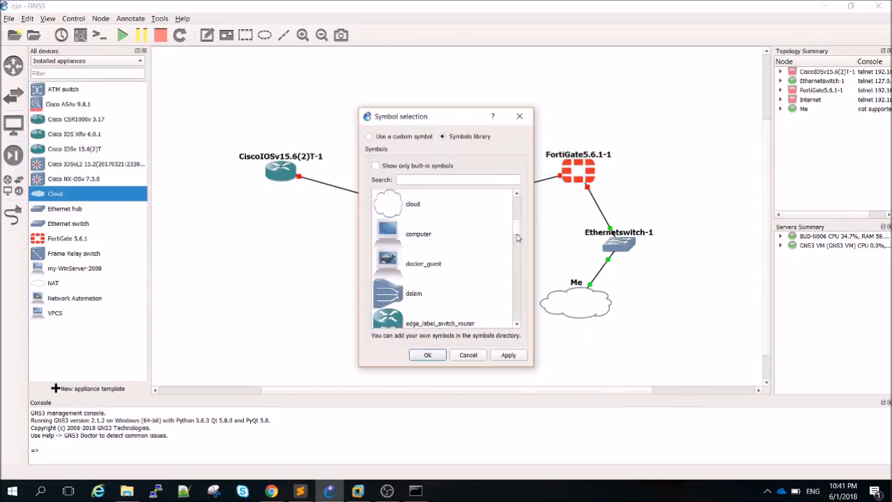
pyautogui.click(428, 232)
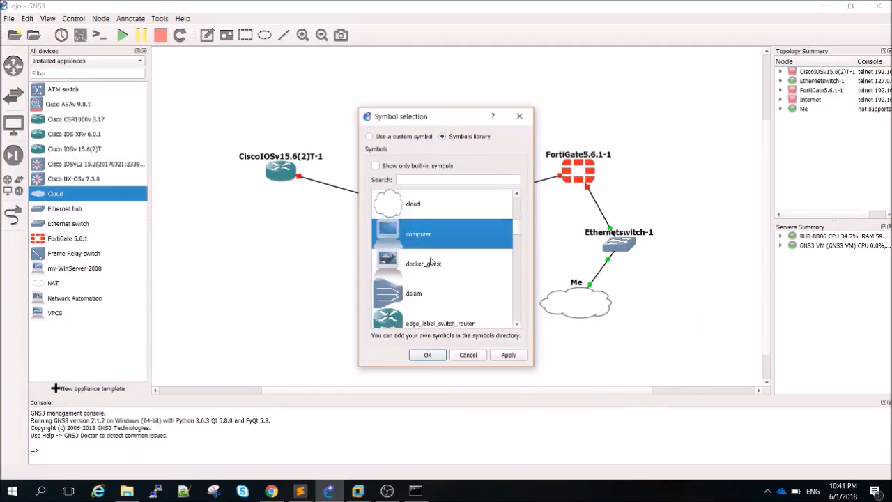
pyautogui.click(509, 355)
pyautogui.click(428, 354)
# Move the Me node rightward and the Internet cloud slightly up
pyautogui.moveTo(557, 312); pyautogui.dragTo(606, 313)
pyautogui.moveTo(428, 220); pyautogui.dragTo(432, 207)
pyautogui.click(461, 287)
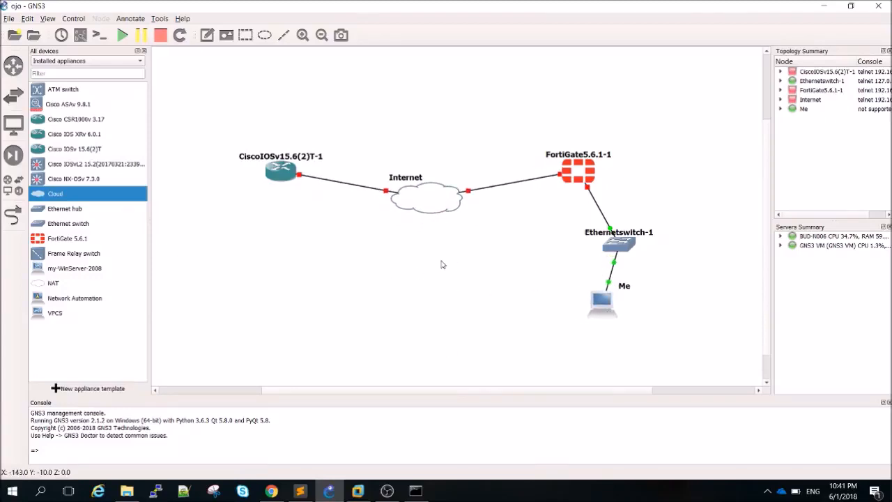
pyautogui.rightClick(580, 169)
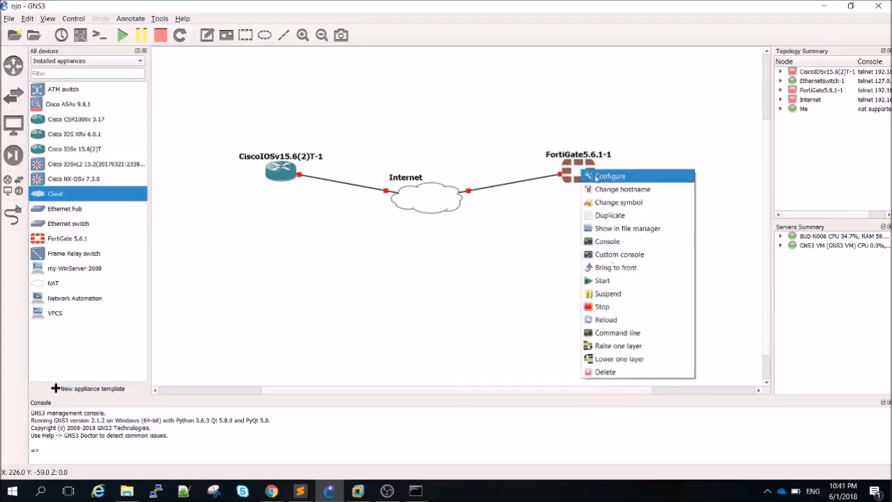
# Open the FortiGate console and log in as admin
pyautogui.click(614, 267)
pyautogui.rightClick(580, 173)
pyautogui.click(604, 244)
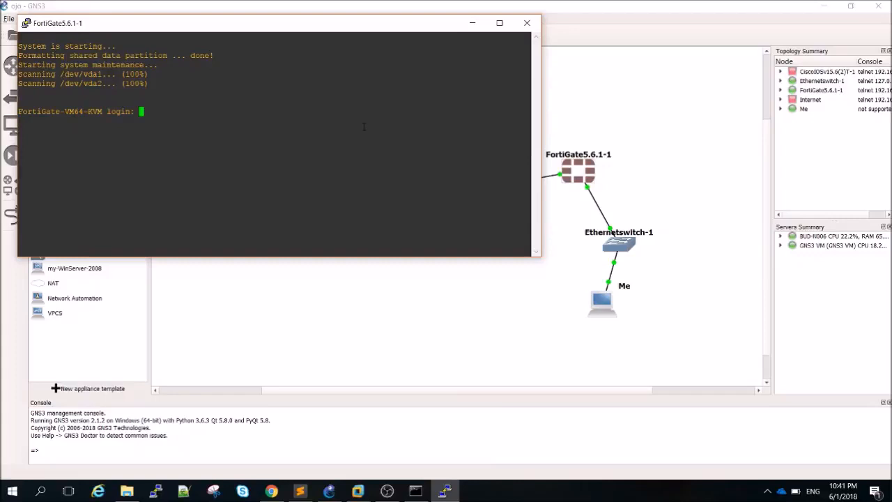
pyautogui.write('adm')
pyautogui.write('min')
pyautogui.press('BackSpace')
pyautogui.press('BackSpace')
pyautogui.press('BackSpace')
pyautogui.press('BackSpace')
pyautogui.write('min')
pyautogui.press('Return')
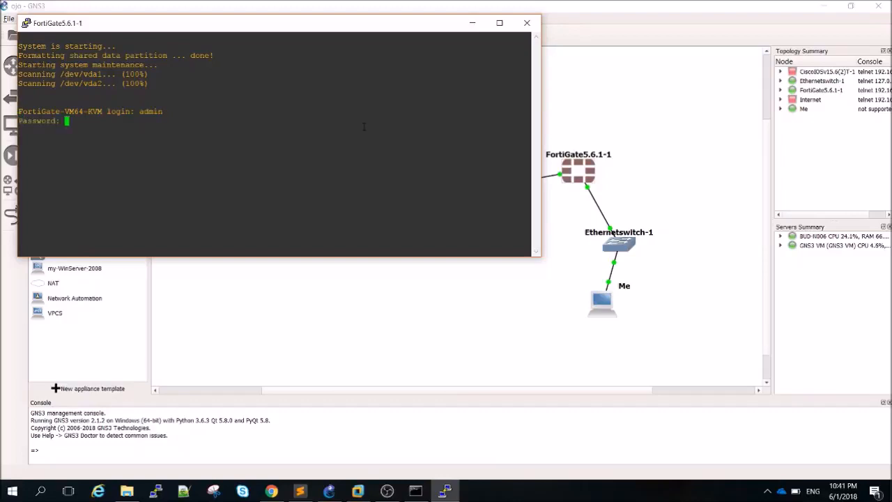
pyautogui.press('Return')
pyautogui.press('Return')
pyautogui.press('Return')
# Run get system status in an enlarged terminal and page through its full output
pyautogui.write('s')
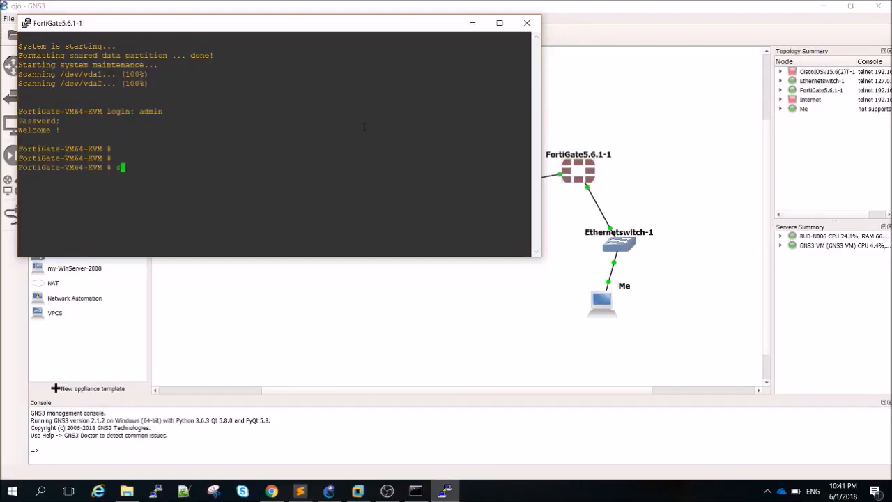
pyautogui.press('BackSpace')
pyautogui.write('get')
pyautogui.moveTo(412, 258); pyautogui.dragTo(413, 414)
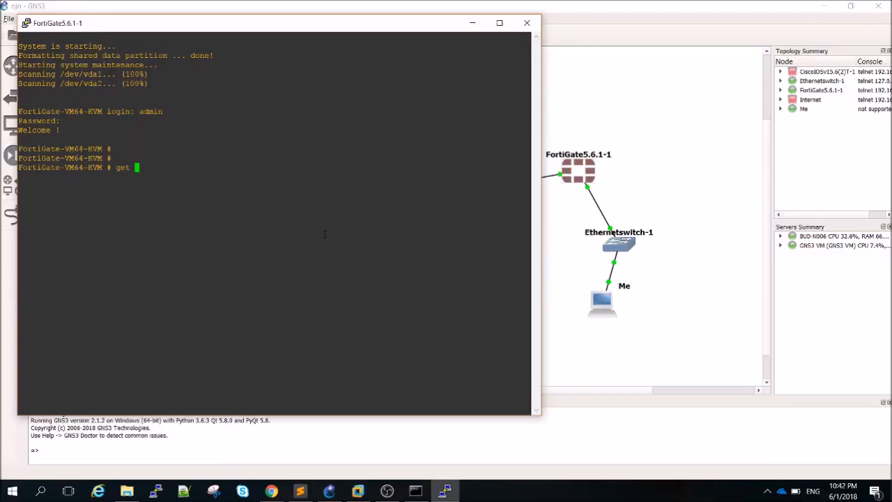
pyautogui.write('system status')
pyautogui.press('Return')
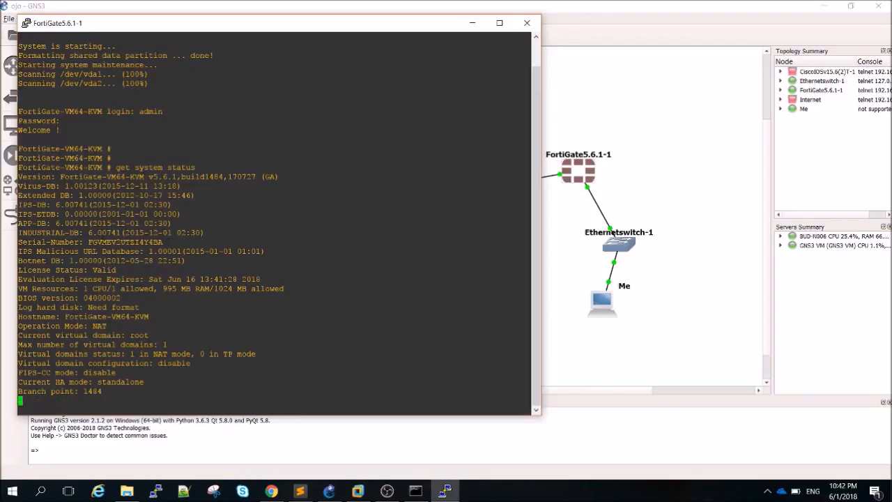
pyautogui.press('space')
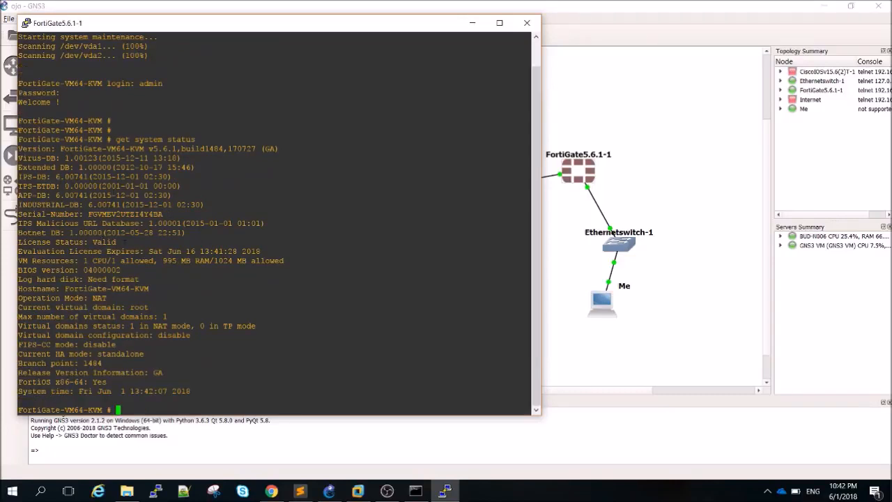
# Highlight the valid evaluation licence lines expiring Sat Jun 16 2018, then return to GNS3
pyautogui.moveTo(20, 251); pyautogui.dragTo(130, 239)
pyautogui.moveTo(188, 244)
pyautogui.mouseDown()
pyautogui.moveTo(188, 251)
pyautogui.moveTo(202, 252)
pyautogui.mouseUp()
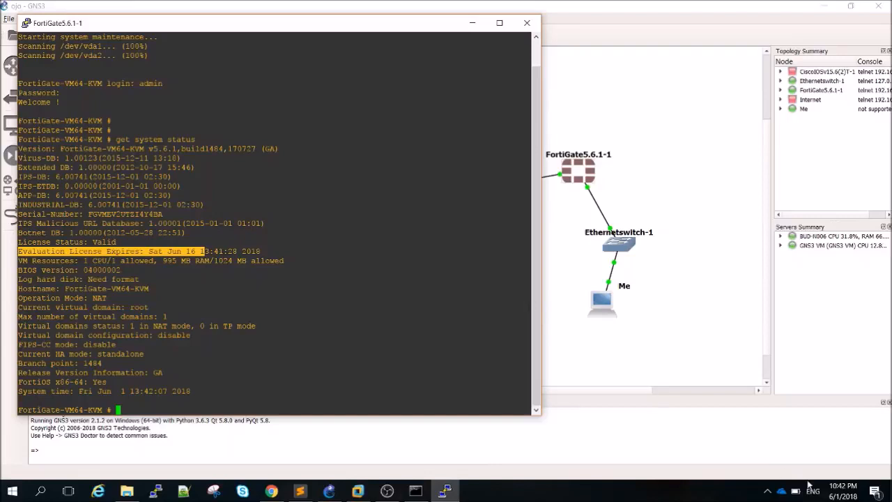
pyautogui.moveTo(843, 497)
pyautogui.click(305, 276)
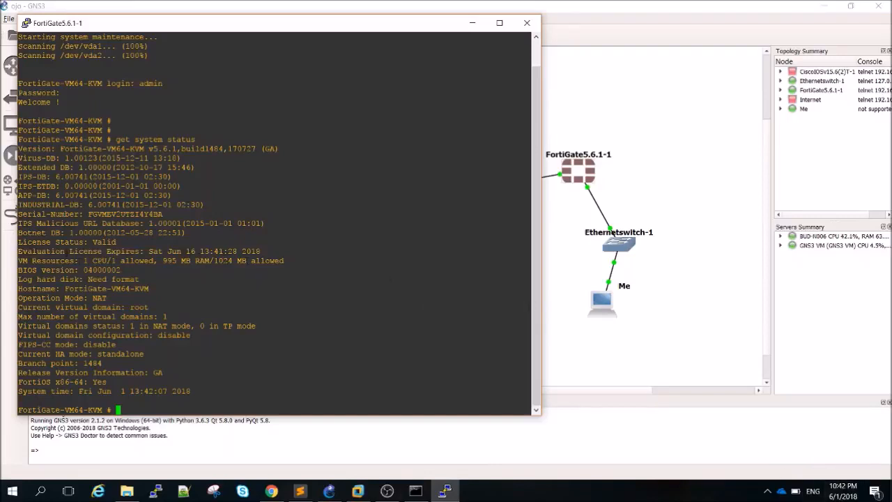
pyautogui.tripleClick(67, 241)
pyautogui.click(188, 285)
pyautogui.press('Return')
pyautogui.press('Return')
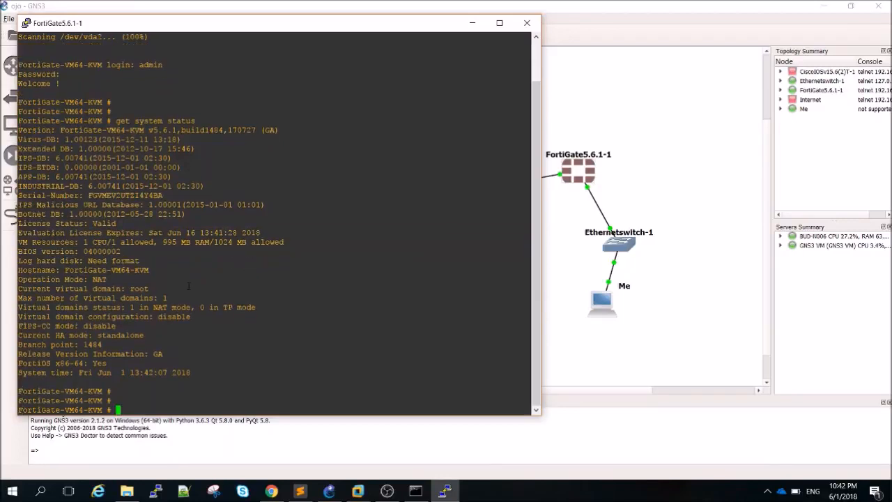
pyautogui.click(680, 192)
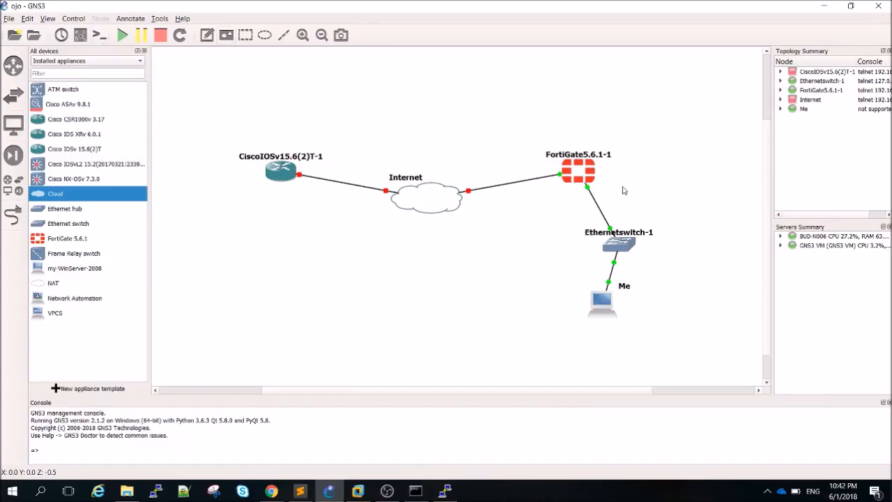
# Add a 10.10.10.200/24 note beside the FortiGate–switch link
pyautogui.click(207, 35)
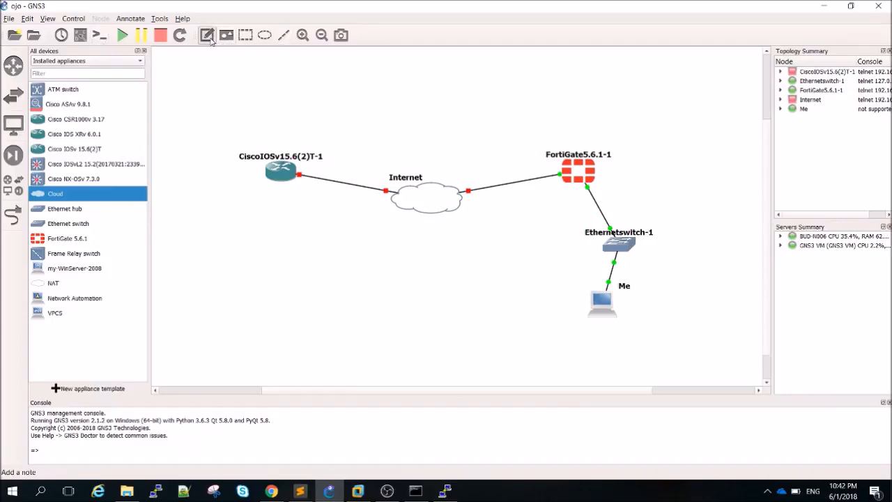
pyautogui.click(606, 189)
pyautogui.write('10.10.10.')
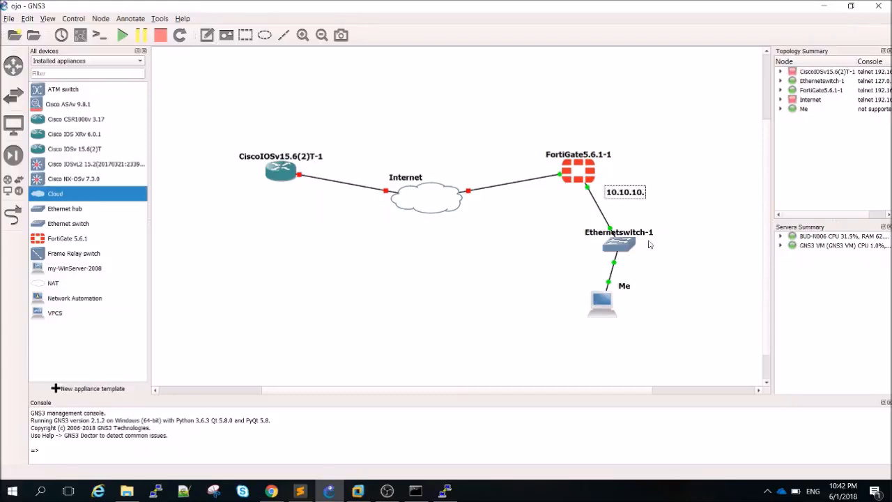
pyautogui.write('200/24')
pyautogui.click(690, 238)
pyautogui.moveTo(655, 195); pyautogui.dragTo(650, 188)
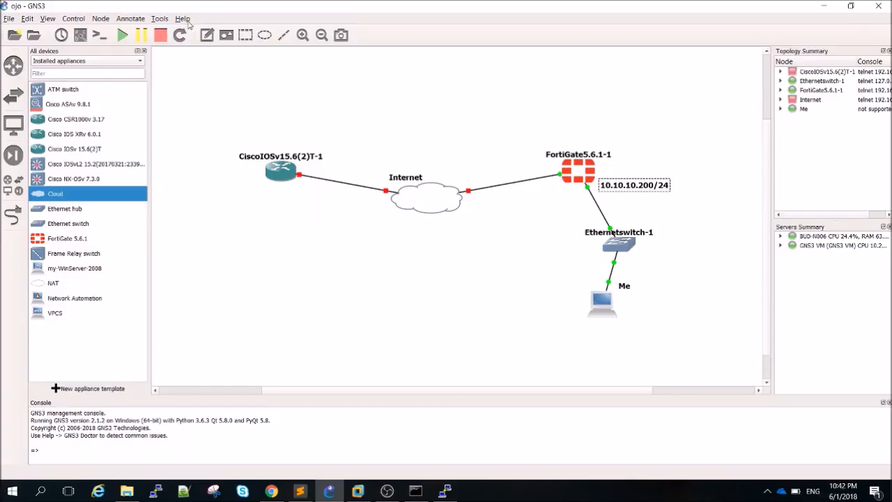
# Show interface labels on all links and move the Ethernet 8 label next to Me
pyautogui.click(81, 36)
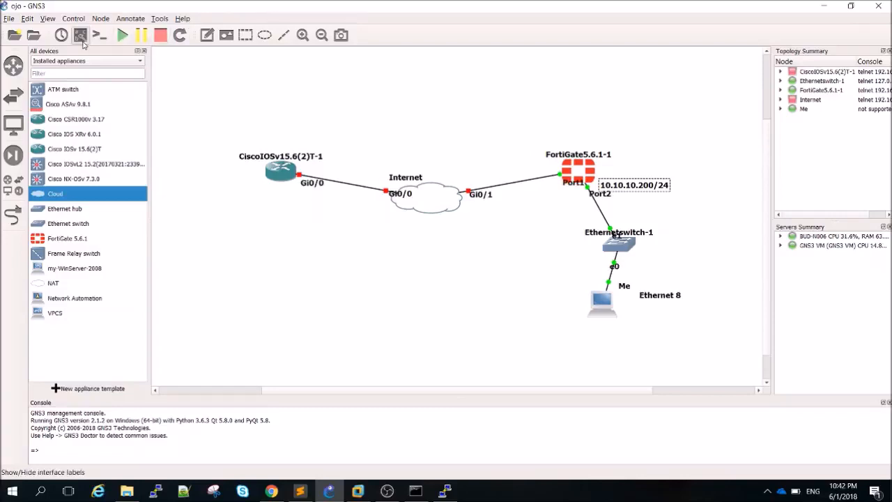
pyautogui.rightClick(661, 301)
pyautogui.click(667, 304)
pyautogui.press('Escape')
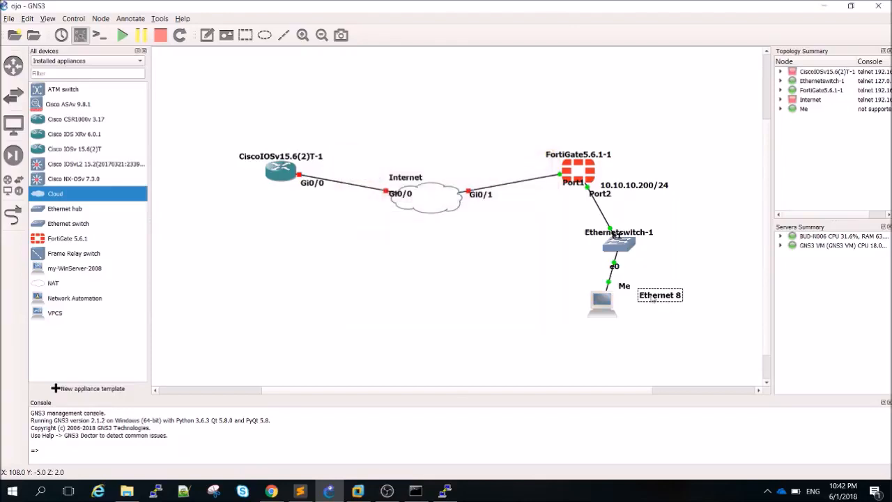
pyautogui.moveTo(661, 300); pyautogui.dragTo(563, 287)
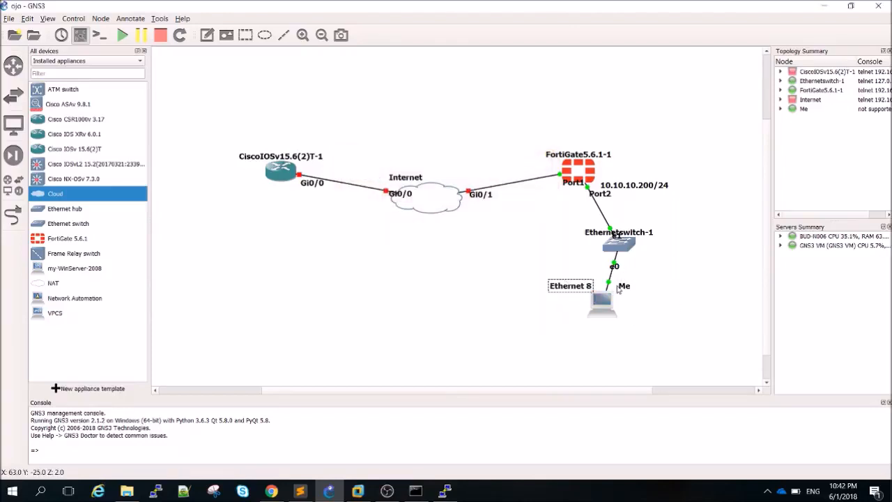
pyautogui.rightClick(621, 287)
pyautogui.press('Escape')
# Duplicate the address note beside Me and change it to 10.10.10.10/24
pyautogui.rightClick(646, 186)
pyautogui.click(670, 190)
pyautogui.moveTo(662, 195); pyautogui.dragTo(683, 310)
pyautogui.doubleClick(682, 309)
pyautogui.write('10.1')
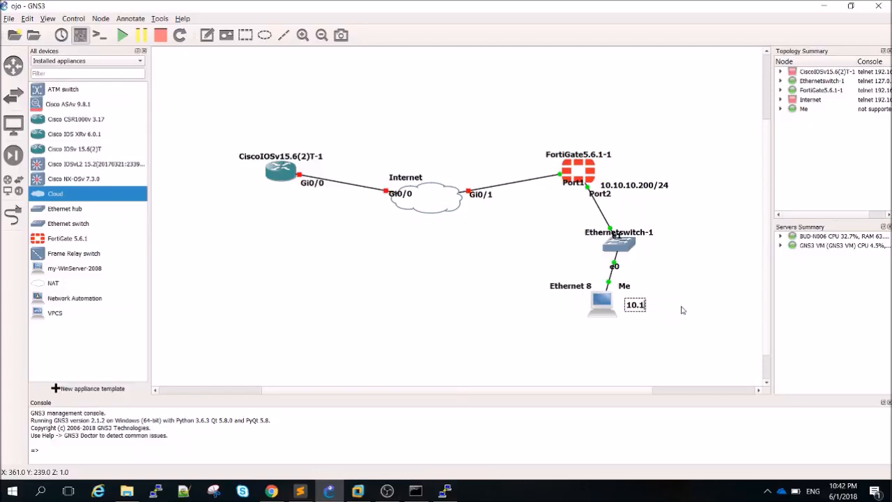
pyautogui.write('0.10.10')
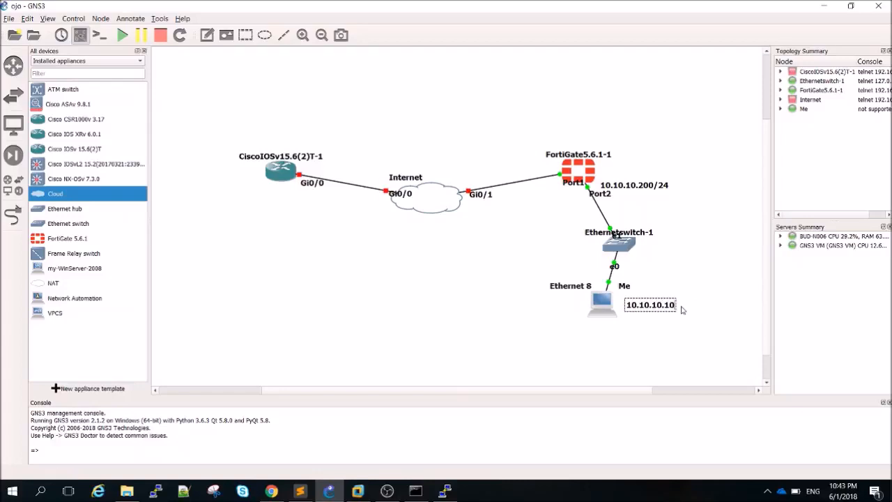
pyautogui.write('/24')
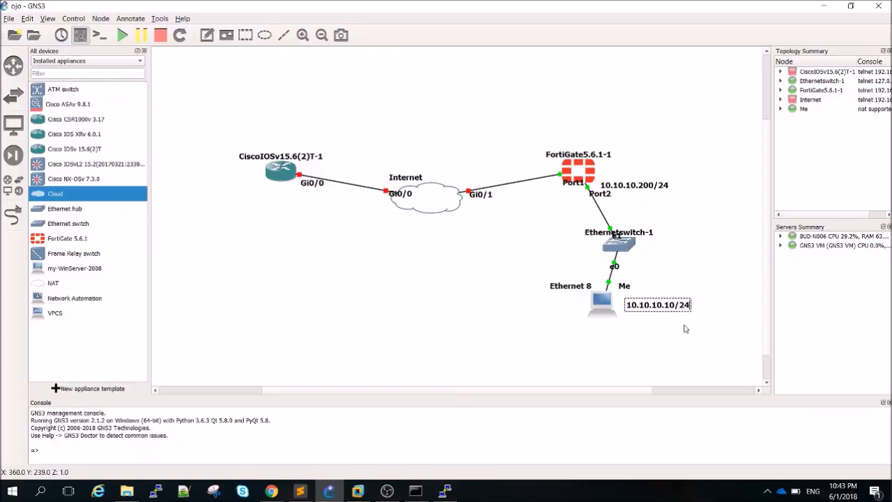
pyautogui.click(663, 307)
pyautogui.click(700, 345)
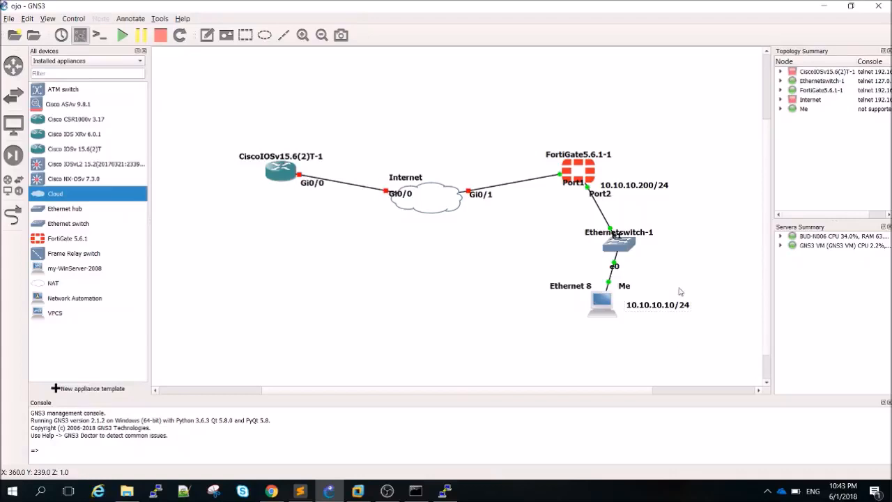
pyautogui.moveTo(676, 306); pyautogui.dragTo(671, 305)
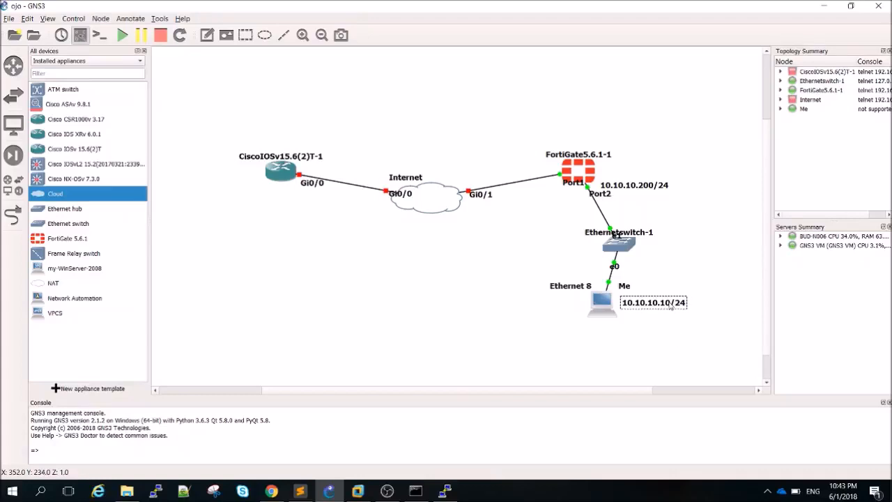
pyautogui.click(450, 353)
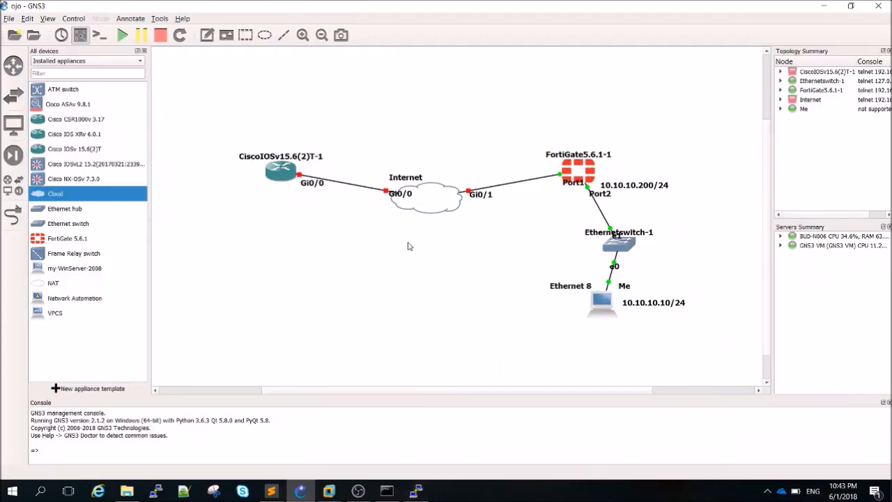
# In config system interface, edit port2 and set its IP to 10.10.10.200/24
pyautogui.click(427, 491)
pyautogui.press('Return')
pyautogui.press('Return')
pyautogui.press('Return')
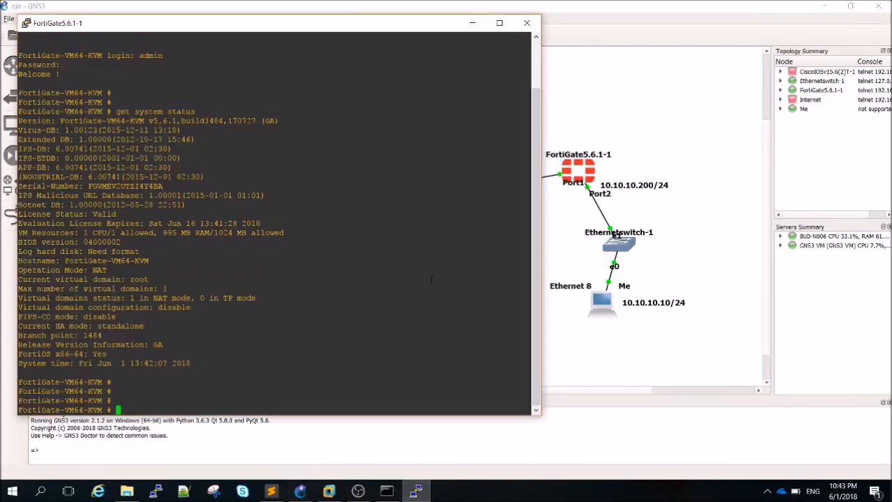
pyautogui.press('Return')
pyautogui.press('Return')
pyautogui.press('Return')
pyautogui.press('Return')
pyautogui.write('config system interface')
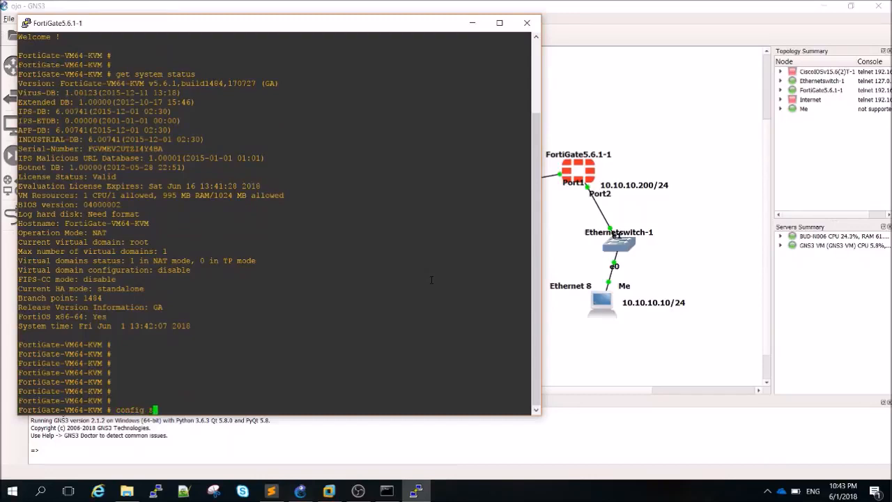
pyautogui.press('Return')
pyautogui.write('edit ')
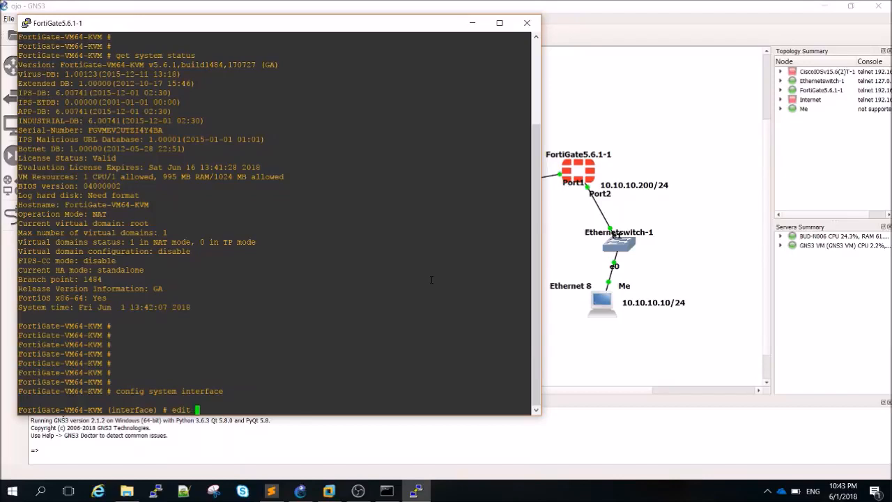
pyautogui.write('port2')
pyautogui.press('Return')
pyautogui.press('Return')
pyautogui.press('Return')
pyautogui.press('Return')
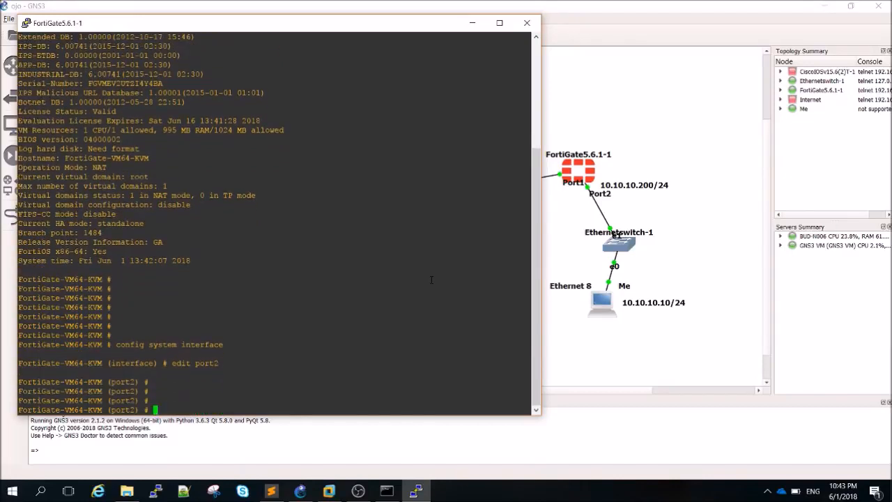
pyautogui.write('set ip 10.10.10.200/24')
pyautogui.press('Return')
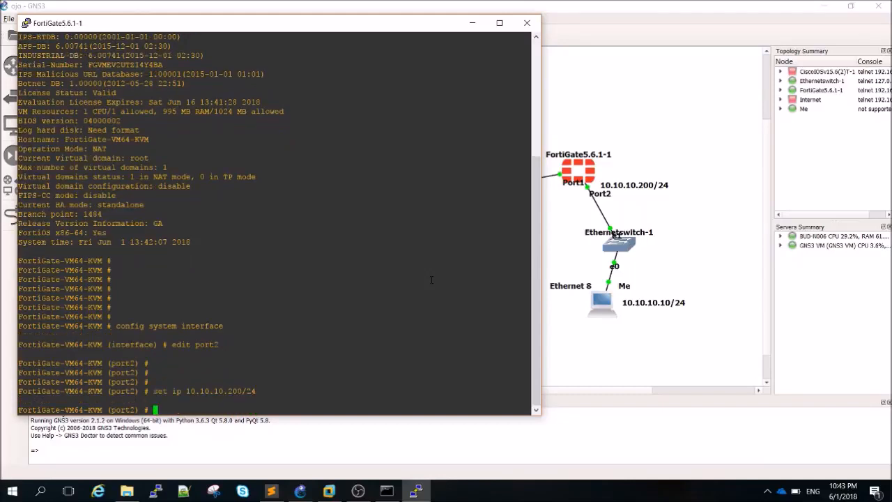
# Allow https, http, ssh, telnet and ping on port2 and end the configuration
pyautogui.write('set allowaccess https http ')
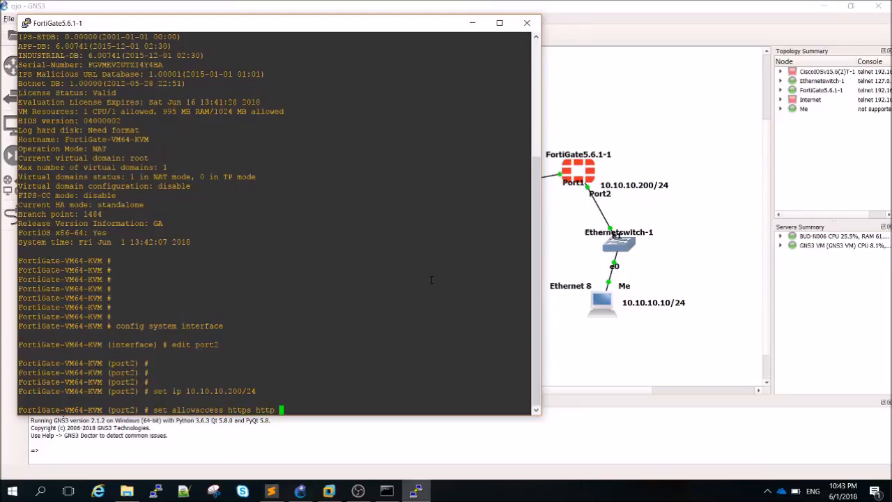
pyautogui.write('ssh telnet ping')
pyautogui.press('Return')
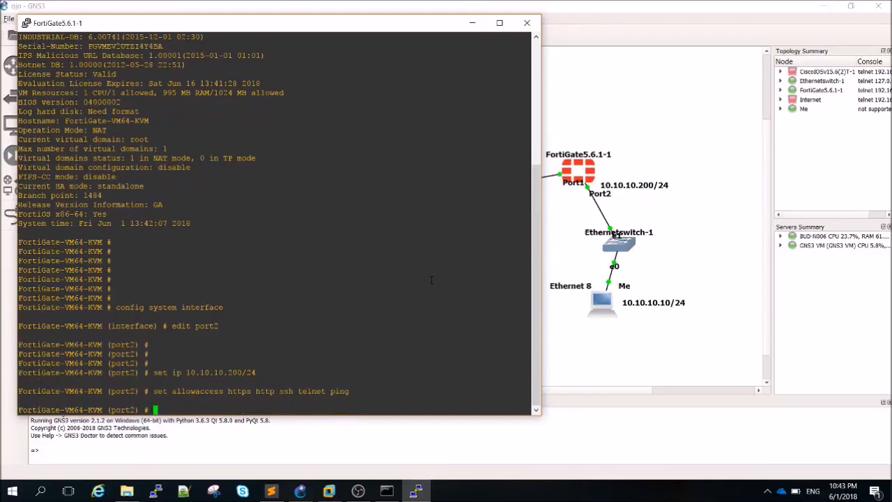
pyautogui.write('end')
pyautogui.press('Return')
# List the system interfaces and check port2's 10.10.10.200 address and up status
pyautogui.write('show system interface ')
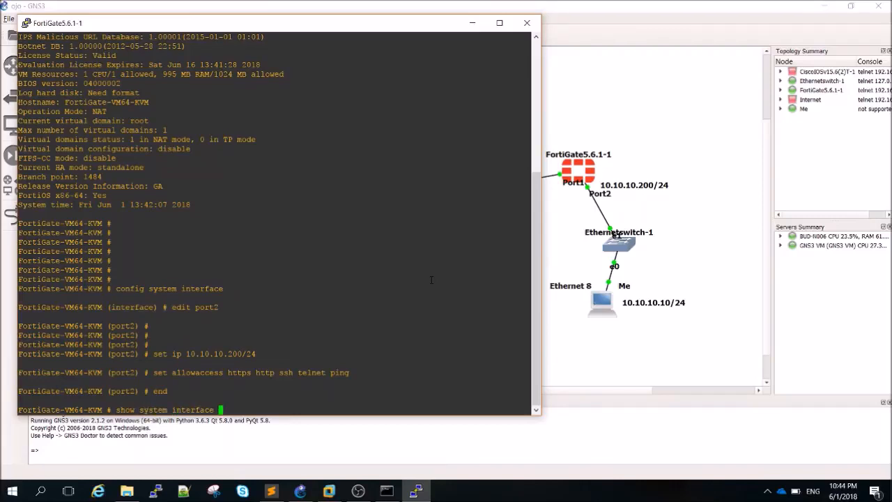
pyautogui.write('?')
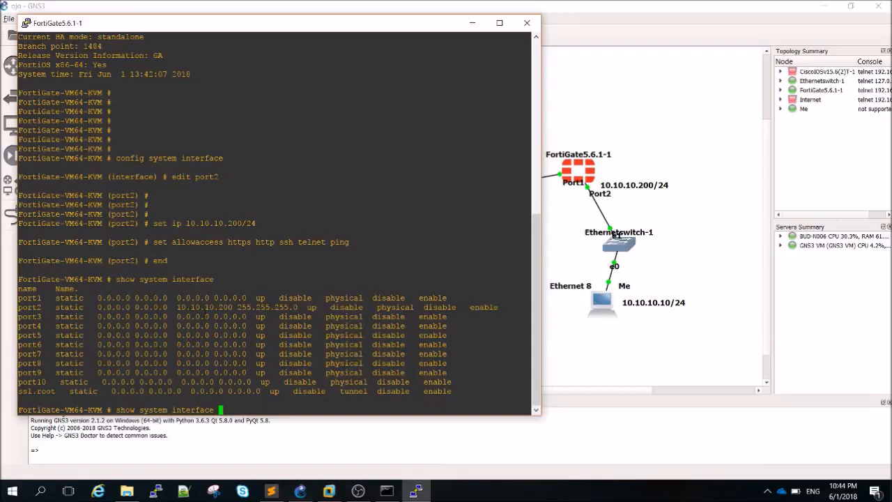
pyautogui.moveTo(192, 307); pyautogui.dragTo(319, 307)
pyautogui.click(263, 307)
pyautogui.press('Return')
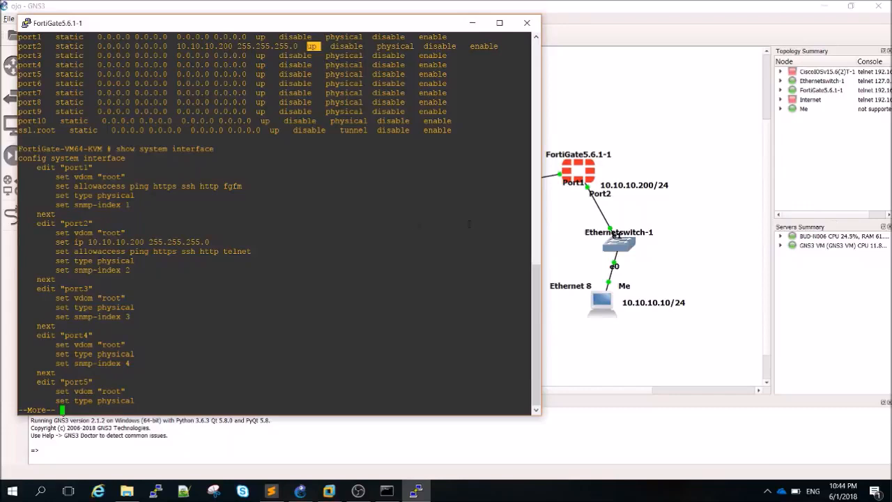
# Ping 10.10.10.200 from Command Prompt, getting 4 of 4 replies with 0% loss
pyautogui.click(387, 490)
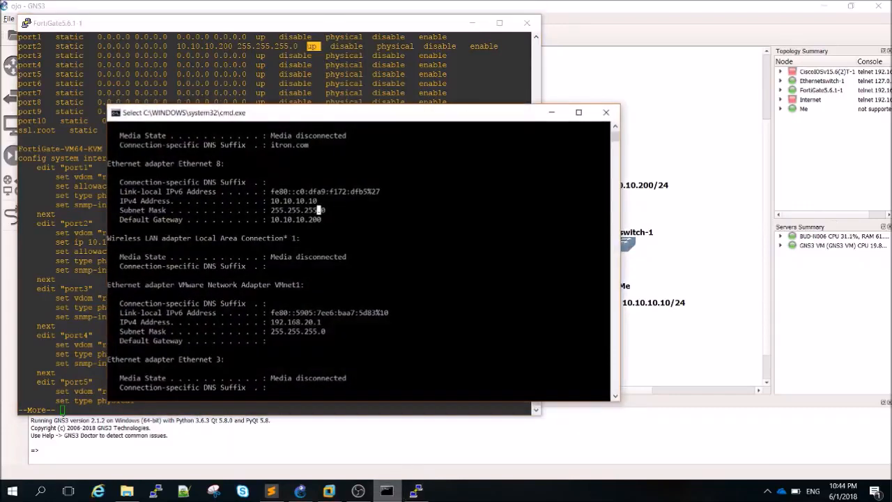
pyautogui.moveTo(444, 118); pyautogui.dragTo(451, 77)
pyautogui.press('Return')
pyautogui.press('Return')
pyautogui.press('Return')
pyautogui.press('Return')
pyautogui.write('ping 10.10.10.')
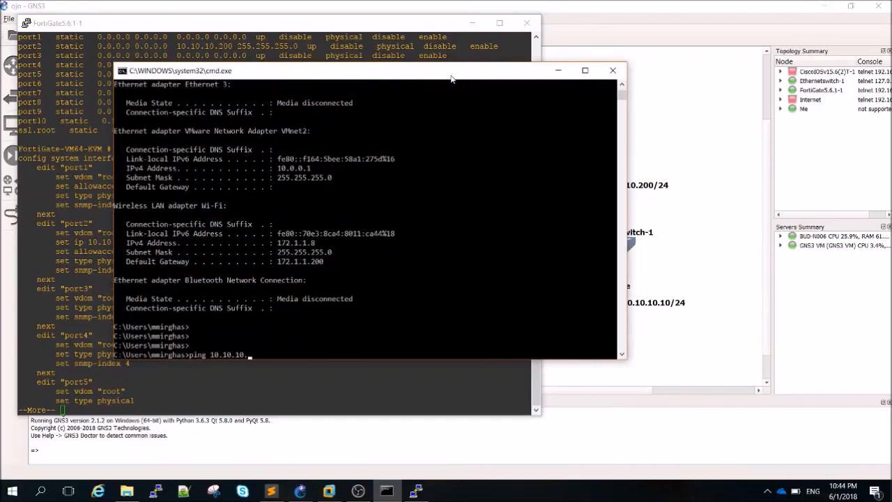
pyautogui.write('200')
pyautogui.press('Return')
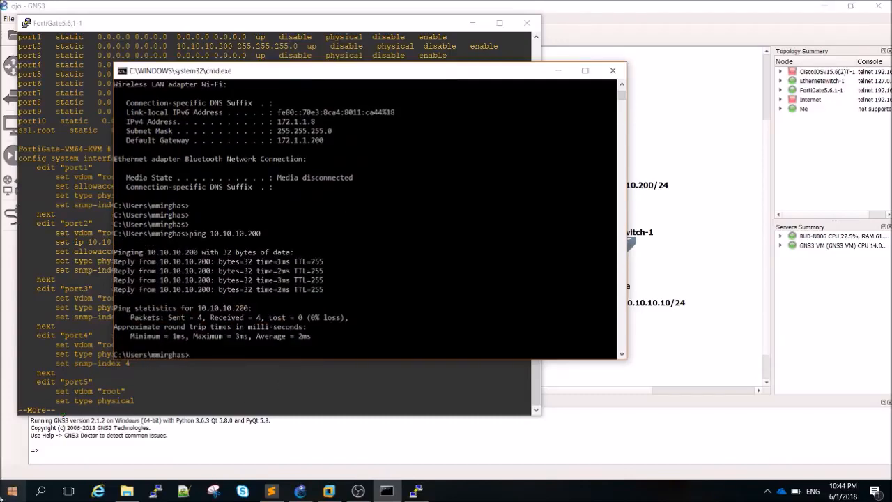
pyautogui.click(98, 492)
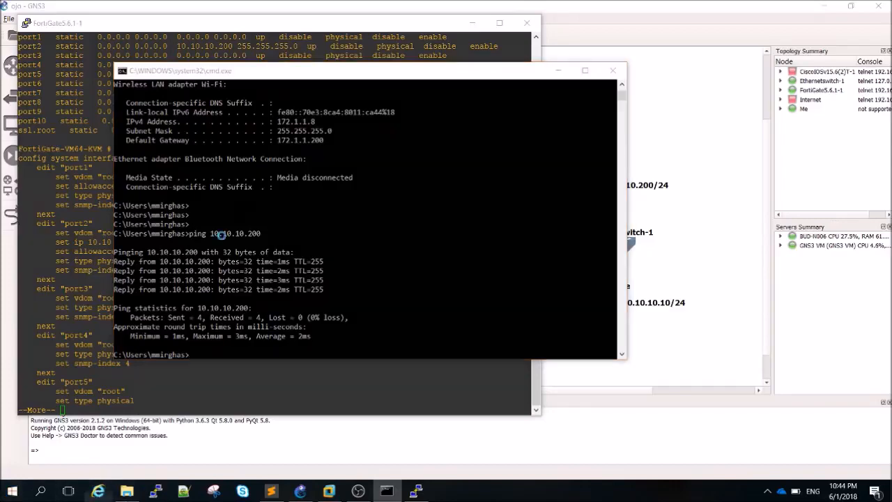
pyautogui.click(309, 22)
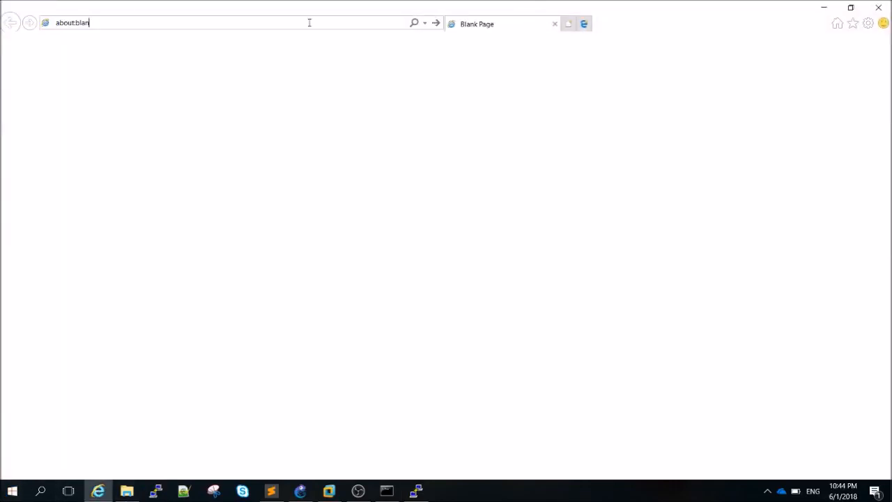
pyautogui.press('BackSpace')
pyautogui.press('BackSpace')
pyautogui.press('BackSpace')
pyautogui.press('BackSpace')
pyautogui.press('BackSpace')
pyautogui.press('BackSpace')
pyautogui.write('http')
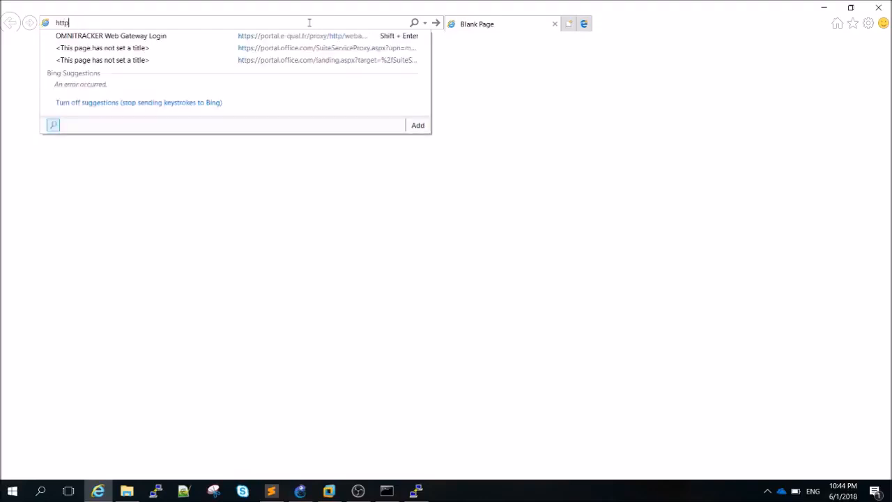
pyautogui.write('://')
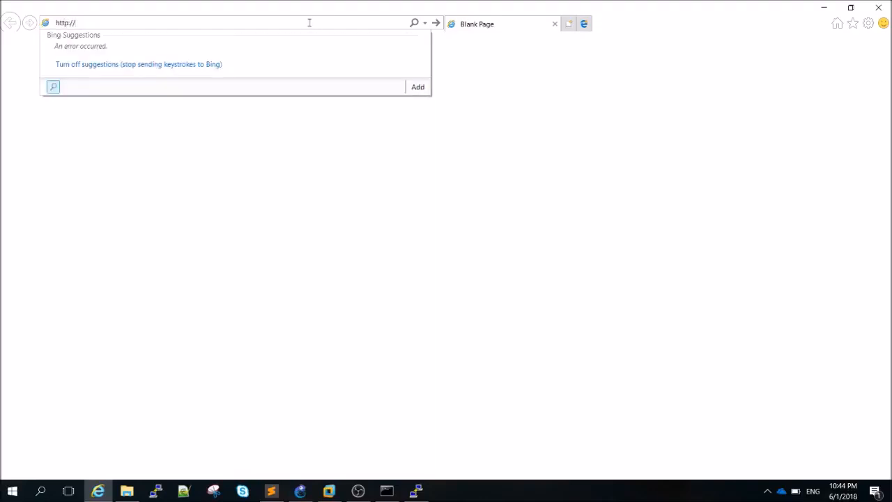
pyautogui.write('10.10.10')
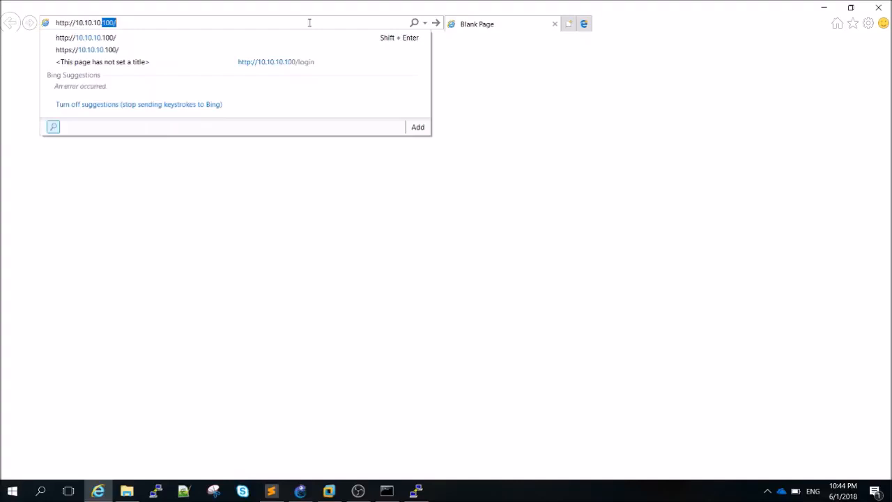
pyautogui.write('.')
pyautogui.write('200')
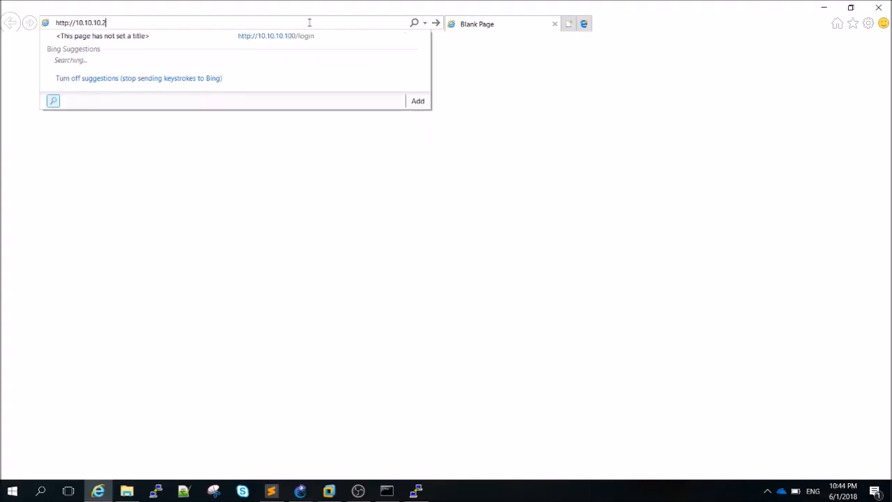
pyautogui.press('Return')
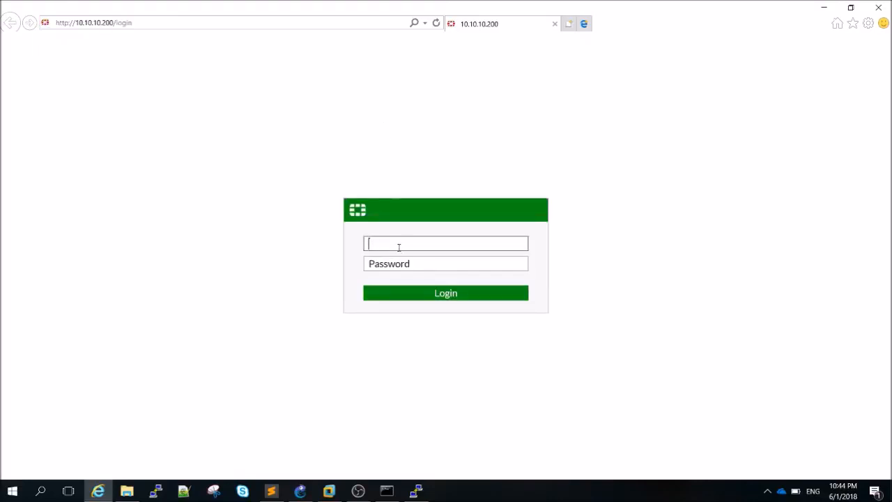
pyautogui.write('admin')
pyautogui.press('Return')
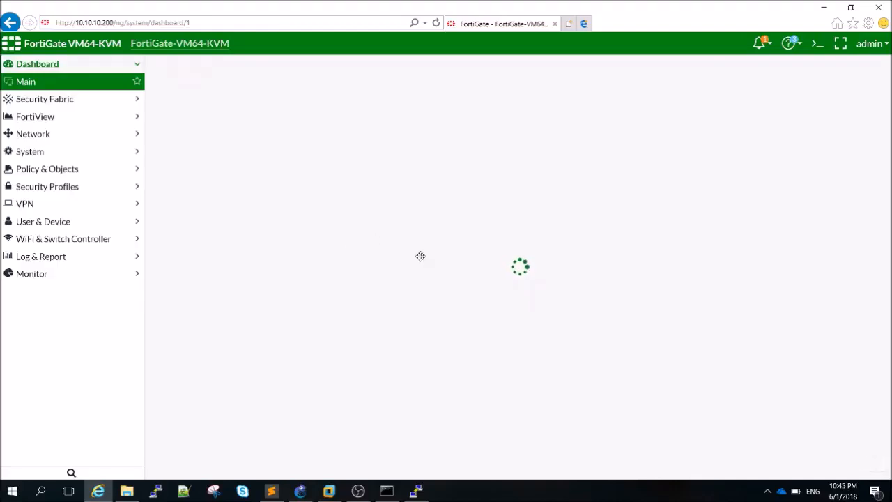
# Expand Policy & Objects and then Network in the FortiGate web GUI's left menu
pyautogui.click(300, 491)
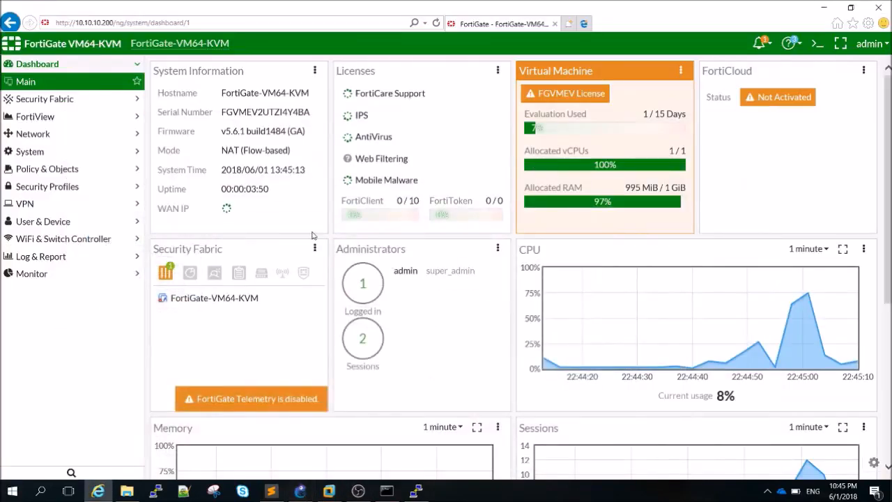
pyautogui.moveTo(257, 199)
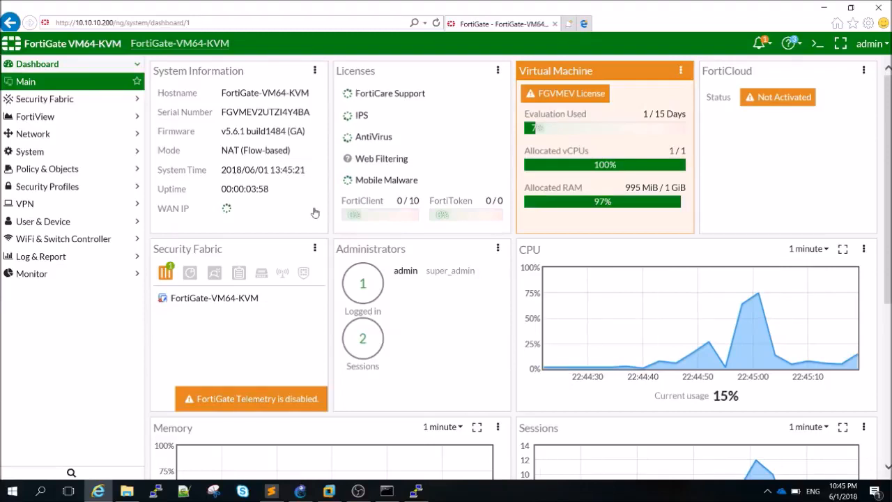
pyautogui.click(73, 171)
pyautogui.click(62, 119)
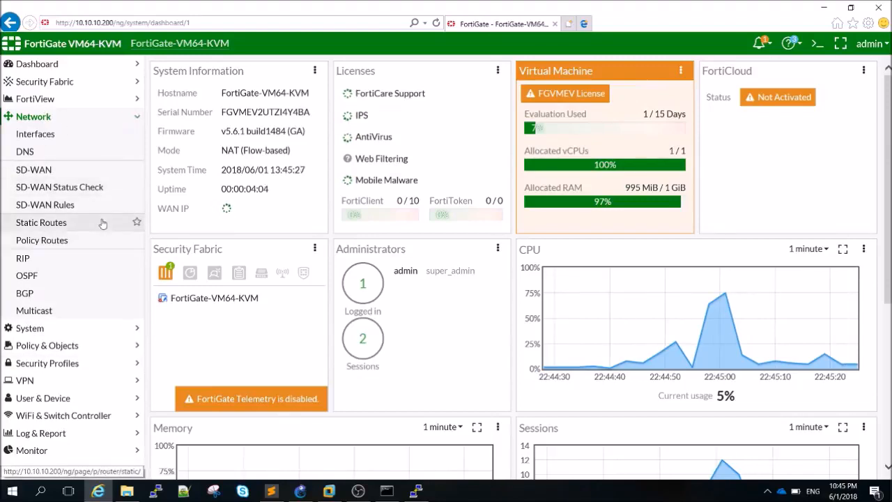
# Give port2 the alias LAN under Network > Interfaces, then switch back to GNS3
pyautogui.click(62, 133)
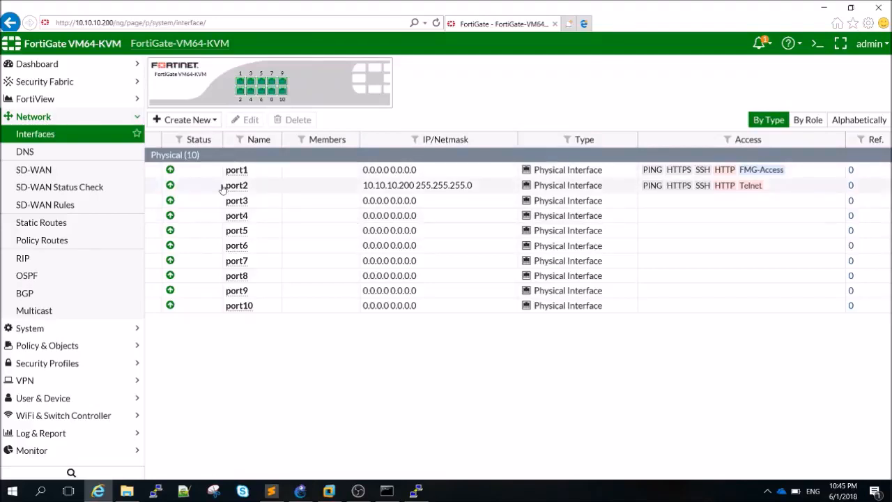
pyautogui.click(318, 171)
pyautogui.click(294, 189)
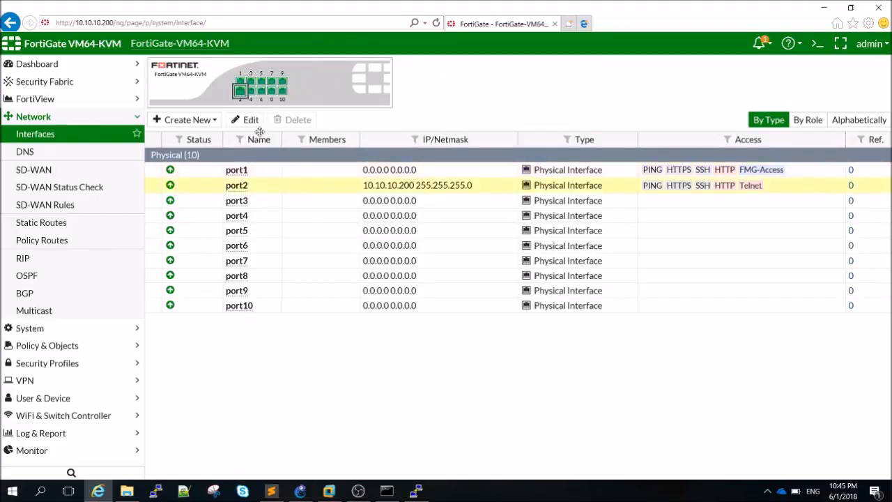
pyautogui.click(251, 123)
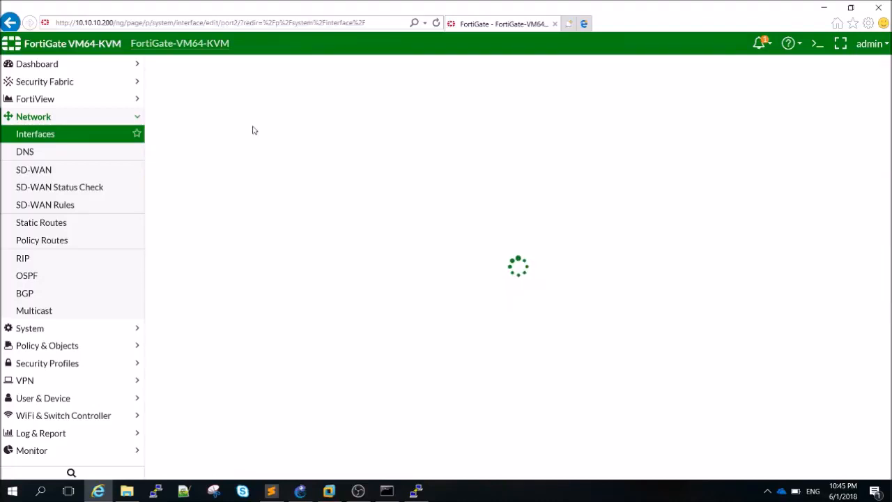
pyautogui.click(254, 110)
pyautogui.write('<AN')
pyautogui.press('BackSpace')
pyautogui.press('BackSpace')
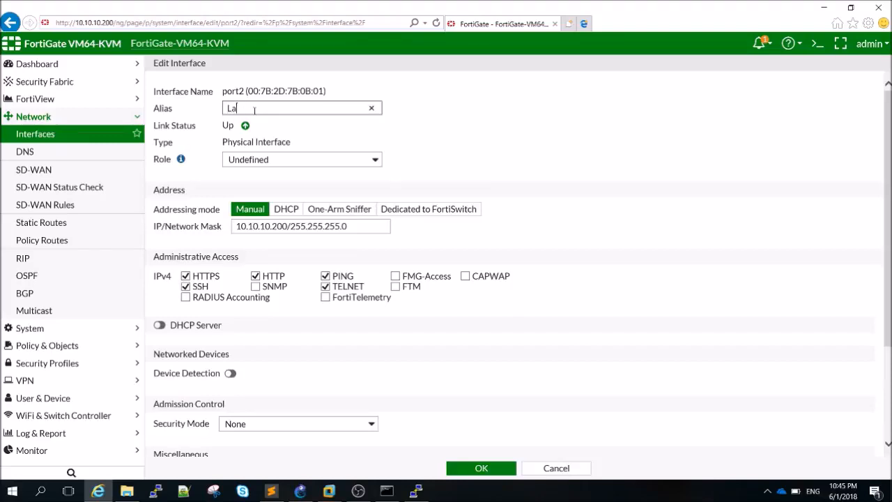
pyautogui.write('an')
pyautogui.press('BackSpace')
pyautogui.press('BackSpace')
pyautogui.write('AN')
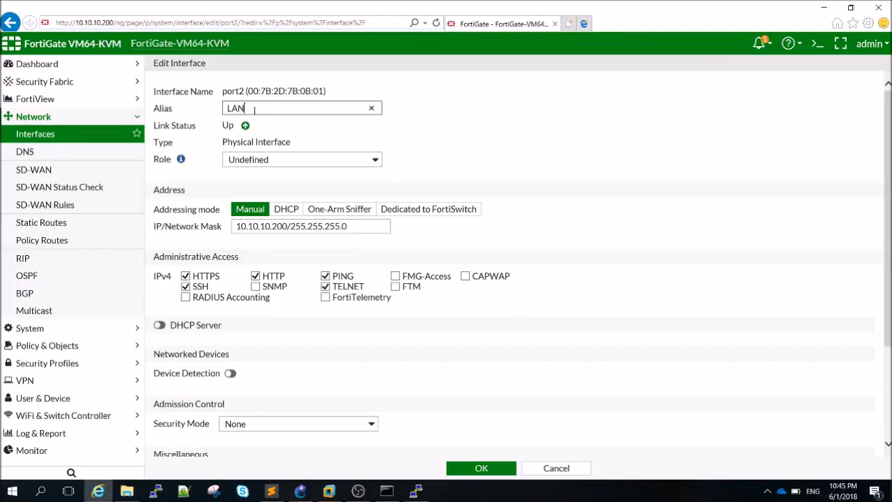
pyautogui.click(496, 474)
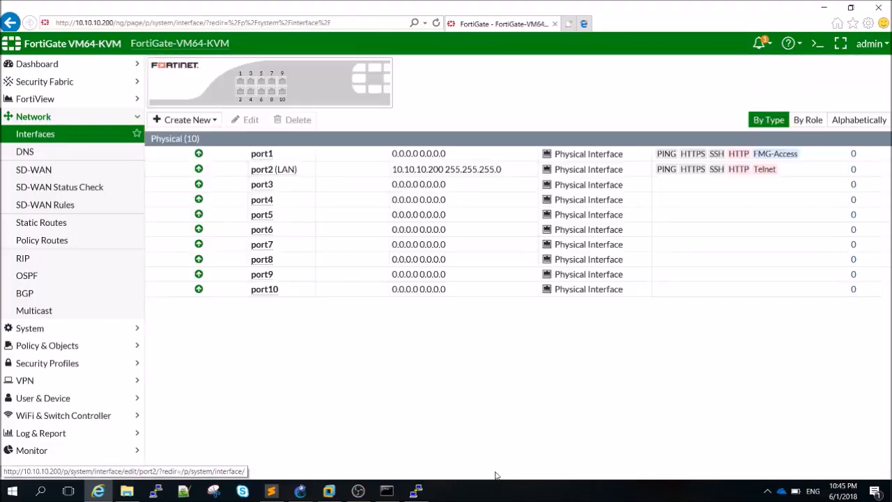
pyautogui.click(284, 169)
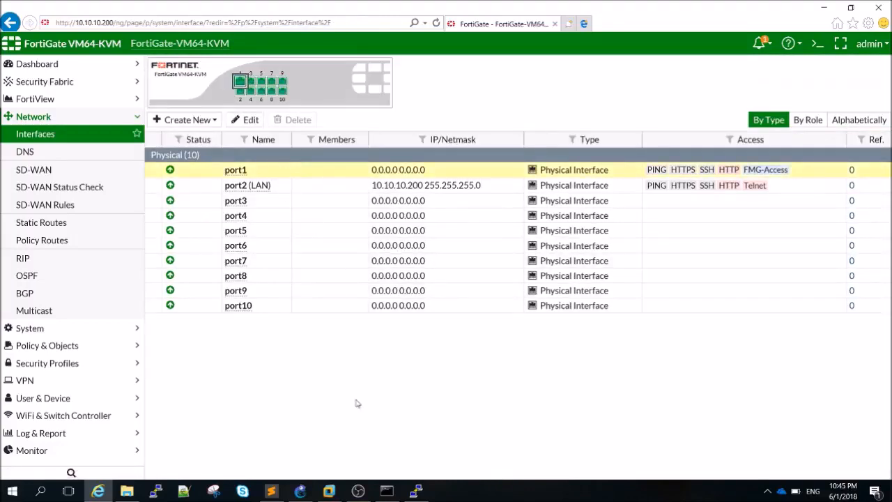
pyautogui.click(326, 493)
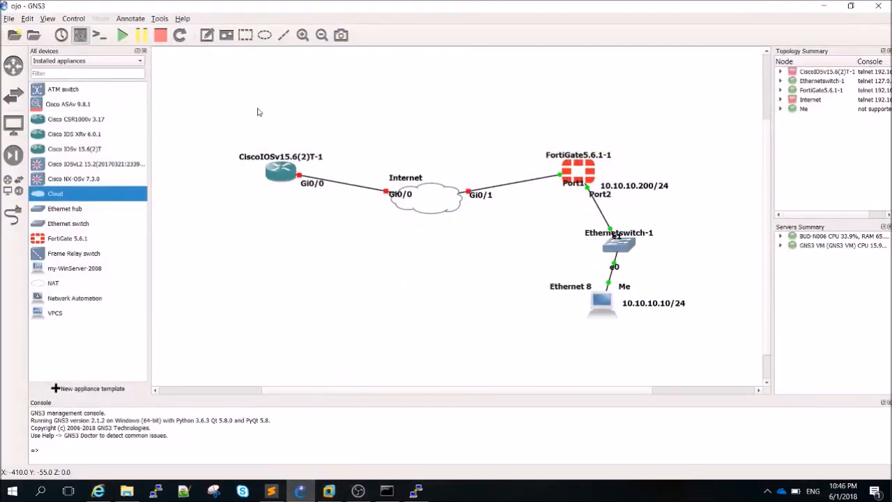
# Start the Internet cloud and add a 100.100.100.0/24 note beside its Port1 link
pyautogui.rightClick(447, 199)
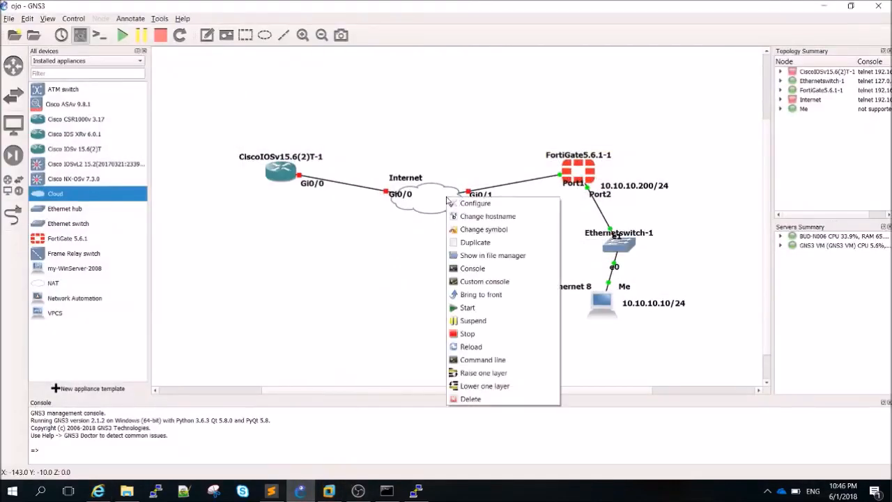
pyautogui.click(484, 308)
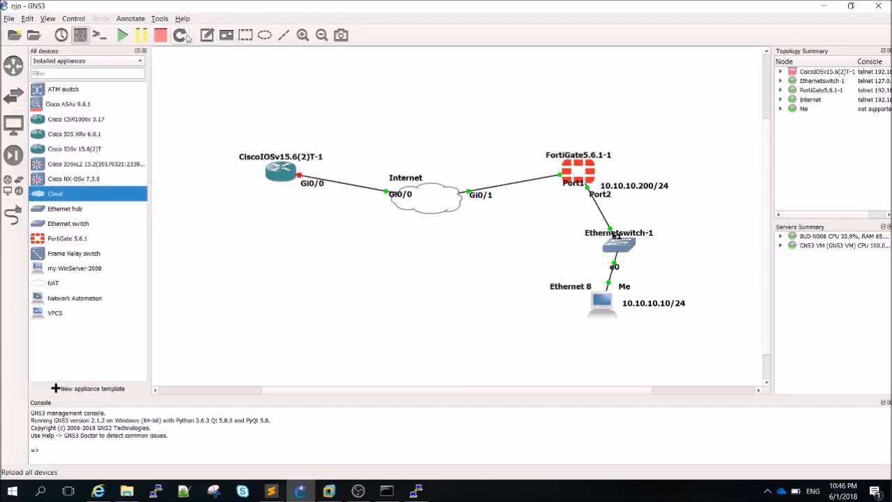
pyautogui.click(207, 35)
pyautogui.click(480, 171)
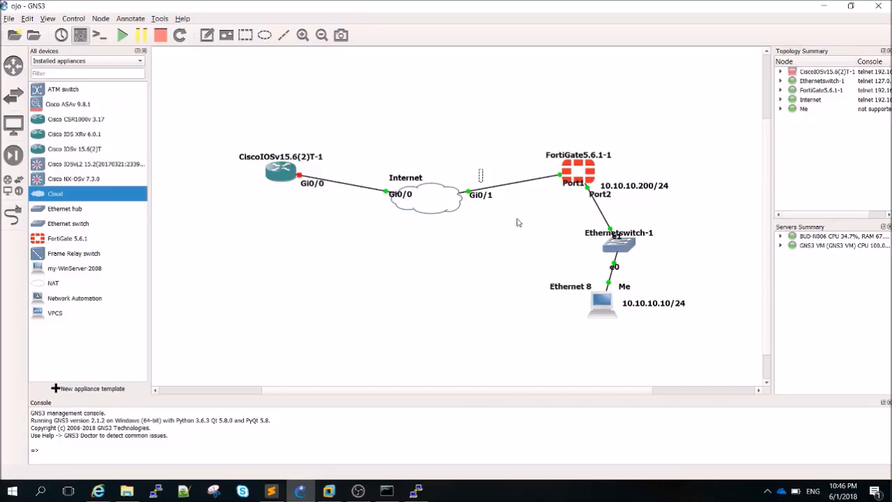
pyautogui.write('100.100.100.')
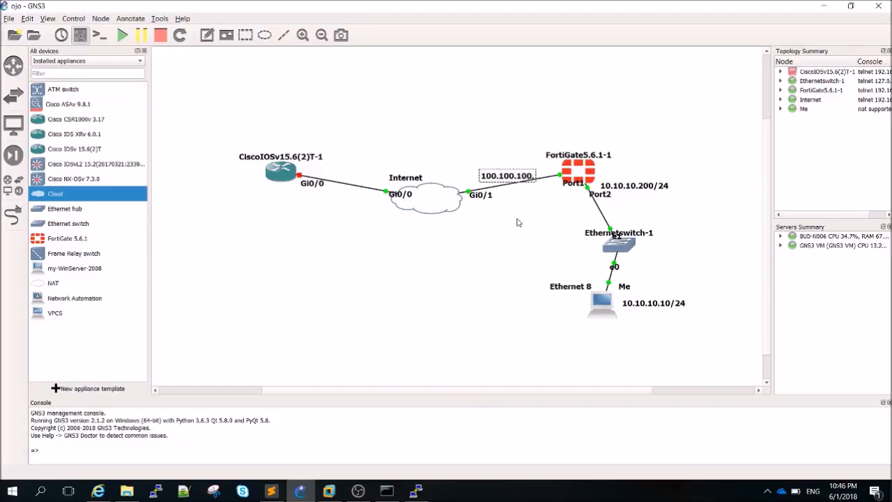
pyautogui.write('0/24')
# Make host-number labels at the Internet–FortiGate link ends from copies of the subnet note
pyautogui.moveTo(522, 176); pyautogui.dragTo(494, 219)
pyautogui.click(502, 149)
pyautogui.rightClick(492, 159)
pyautogui.click(503, 166)
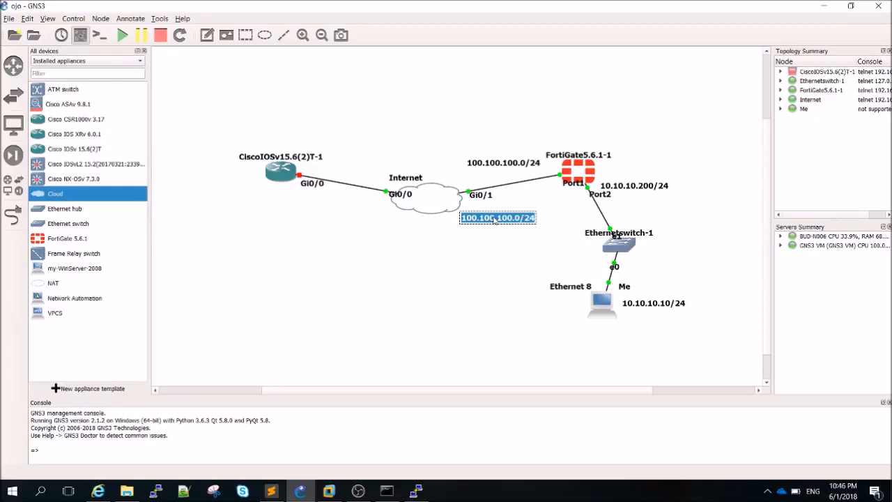
pyautogui.write('1')
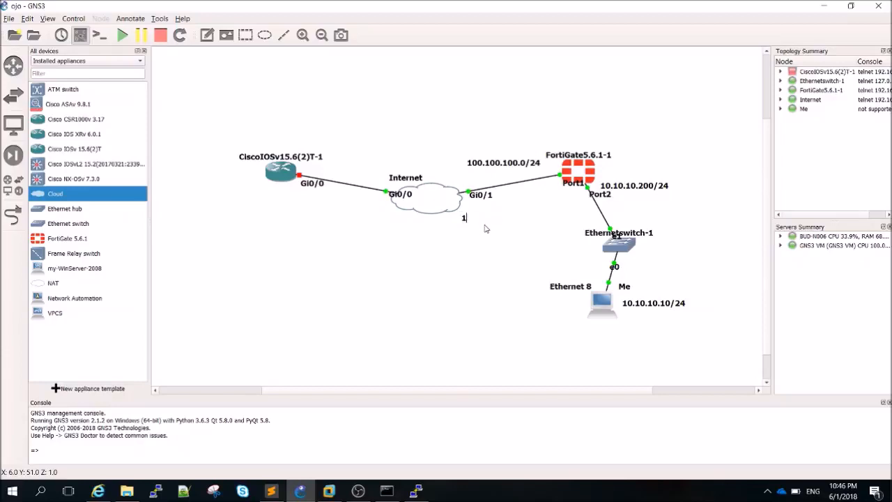
pyautogui.moveTo(466, 218); pyautogui.dragTo(467, 211)
pyautogui.rightClick(468, 208)
pyautogui.click(479, 215)
pyautogui.moveTo(476, 217); pyautogui.dragTo(555, 188)
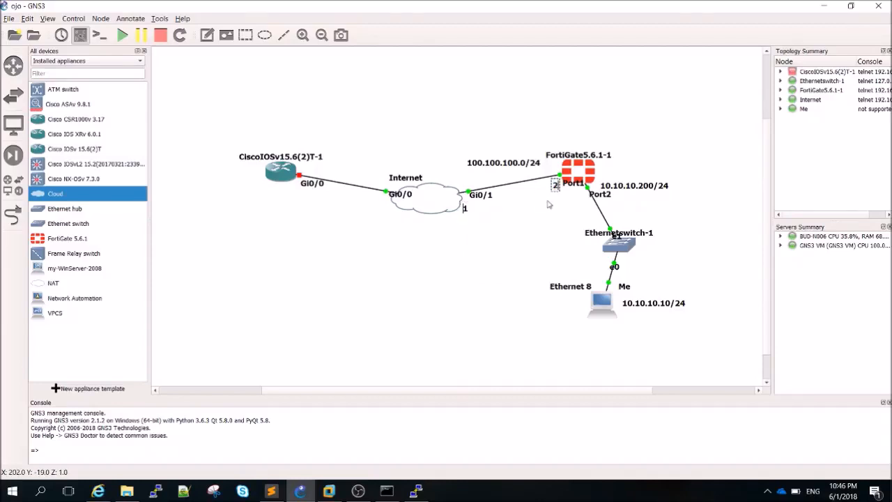
# Copy the subnet note above the router's link and change it to 80.80.80.0/24
pyautogui.rightClick(508, 163)
pyautogui.click(521, 169)
pyautogui.moveTo(512, 178); pyautogui.dragTo(364, 158)
pyautogui.doubleClick(364, 158)
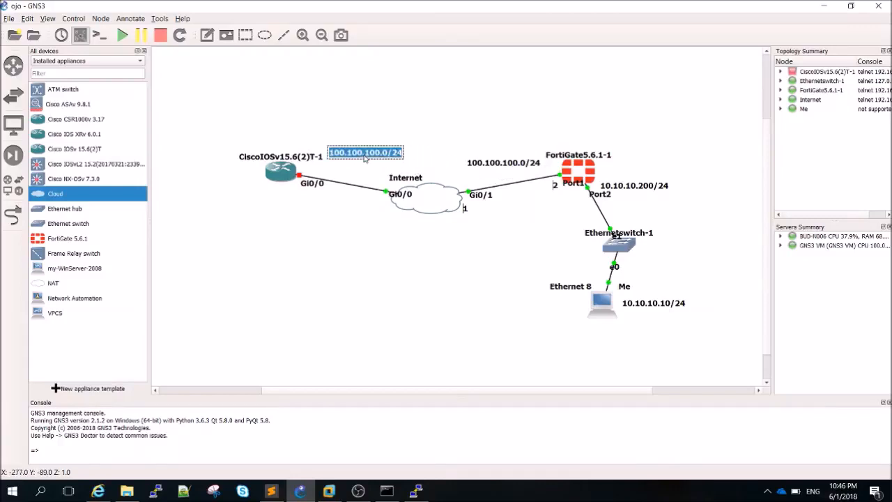
pyautogui.write('80.80.80')
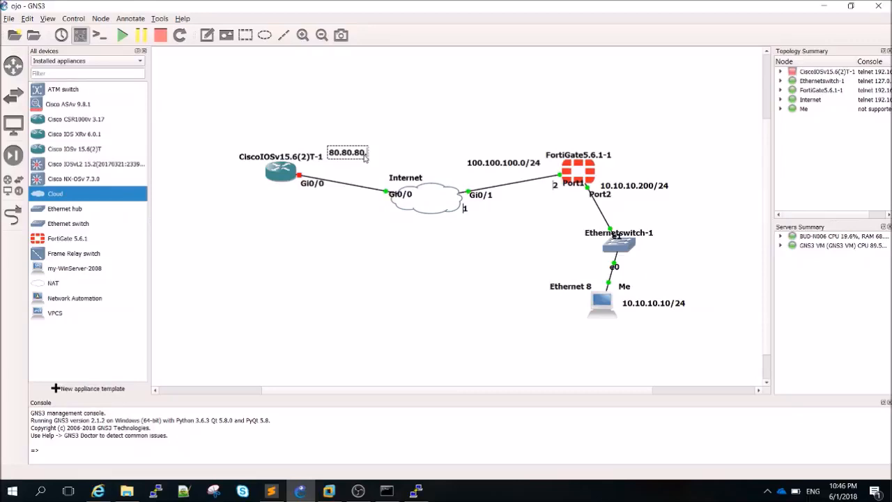
pyautogui.write('.0/24')
pyautogui.click(367, 197)
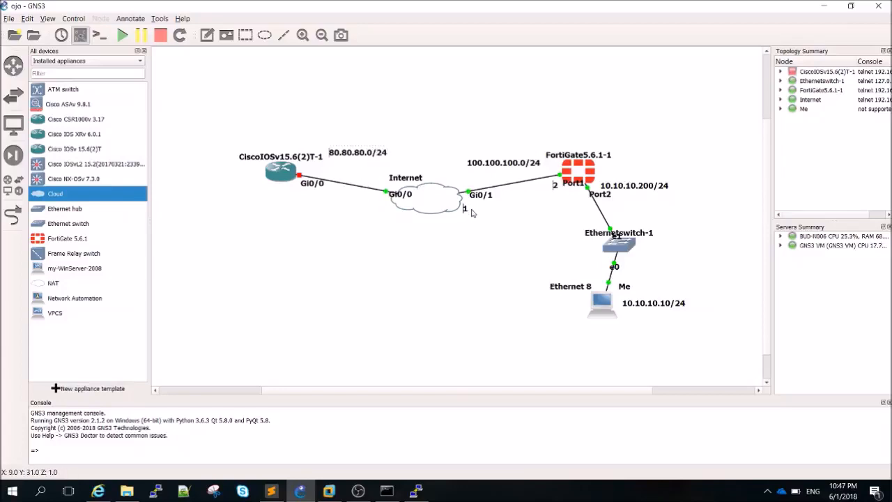
# Place host labels at the cloud's and router's Gi0/0 ends, then open the Internet console
pyautogui.rightClick(464, 206)
pyautogui.click(472, 213)
pyautogui.moveTo(470, 214); pyautogui.dragTo(390, 211)
pyautogui.rightClick(390, 213)
pyautogui.click(407, 218)
pyautogui.moveTo(391, 226); pyautogui.dragTo(294, 197)
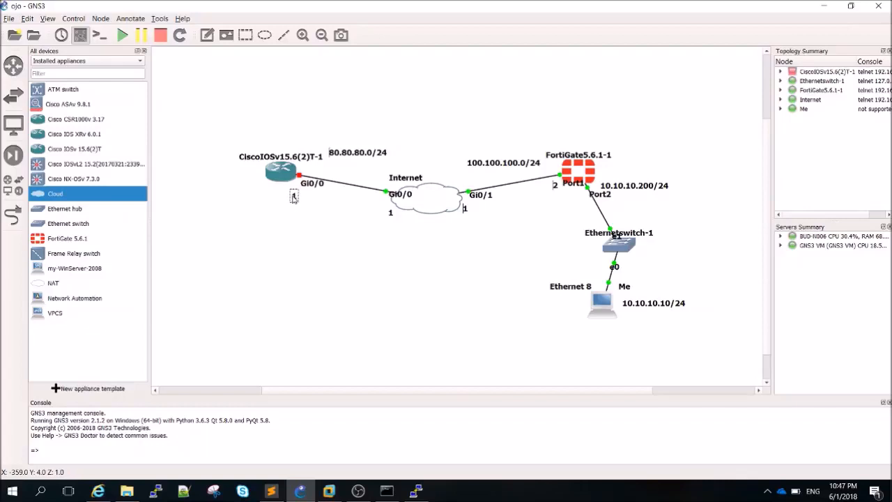
pyautogui.rightClick(294, 197)
pyautogui.click(284, 199)
pyautogui.click(296, 198)
pyautogui.rightClick(431, 204)
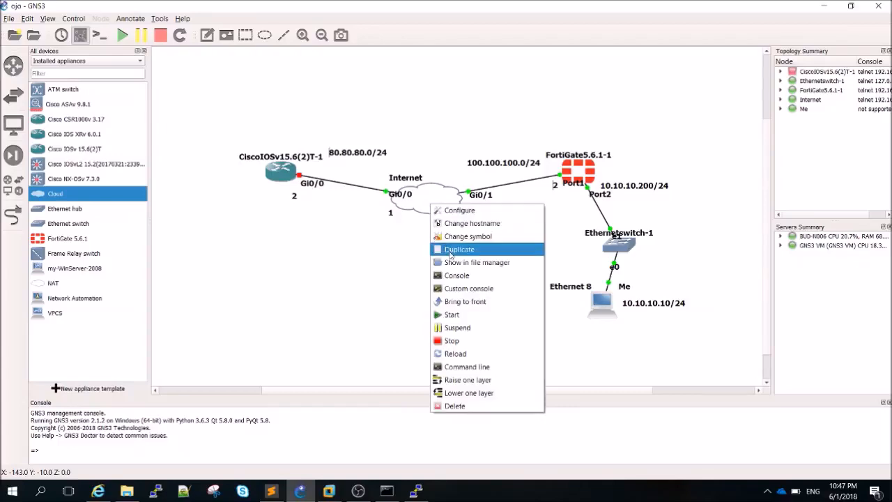
pyautogui.click(456, 275)
# Close the Internet console, start the Cisco router, and briefly check its console
pyautogui.press('Return')
pyautogui.press('Return')
pyautogui.press('Return')
pyautogui.press('Return')
pyautogui.press('Return')
pyautogui.press('Return')
pyautogui.press('Return')
pyautogui.press('Return')
pyautogui.press('Return')
pyautogui.press('Return')
pyautogui.press('Return')
pyautogui.press('Return')
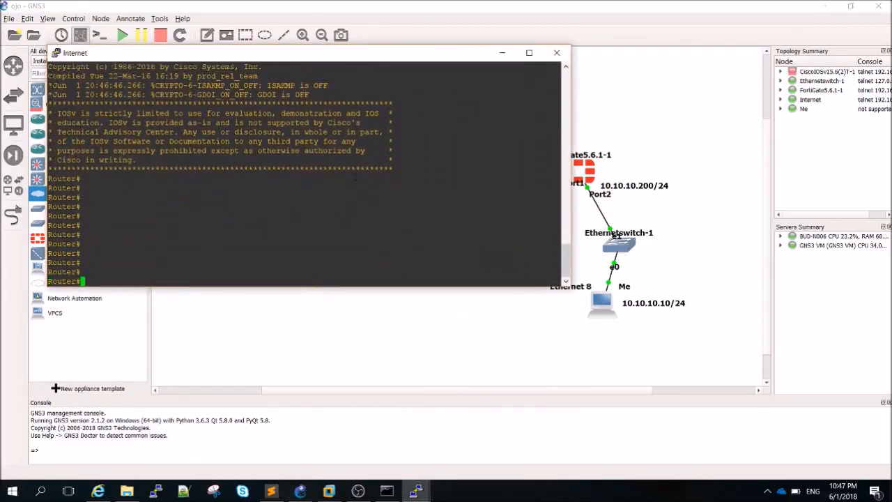
pyautogui.click(556, 52)
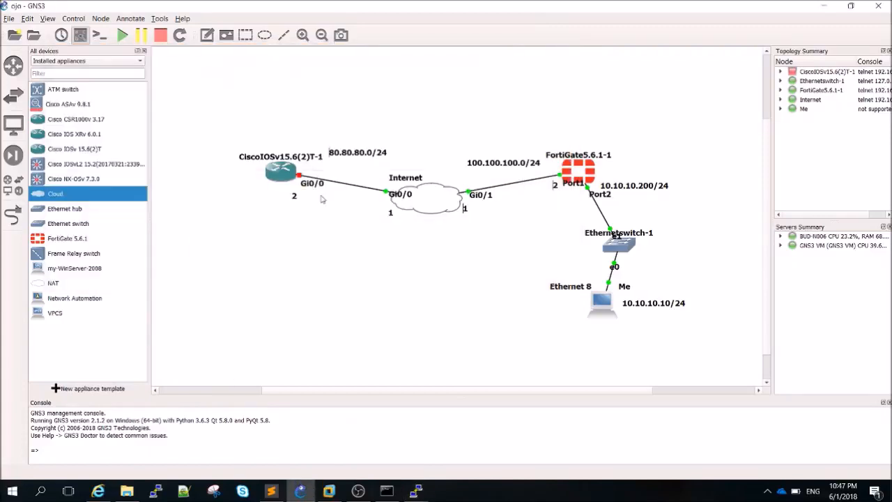
pyautogui.rightClick(278, 175)
pyautogui.click(296, 281)
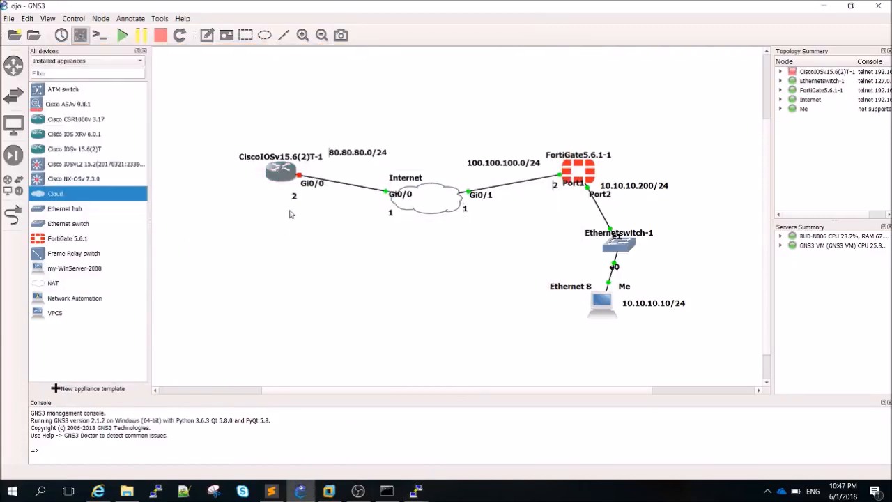
pyautogui.rightClick(280, 173)
pyautogui.click(296, 282)
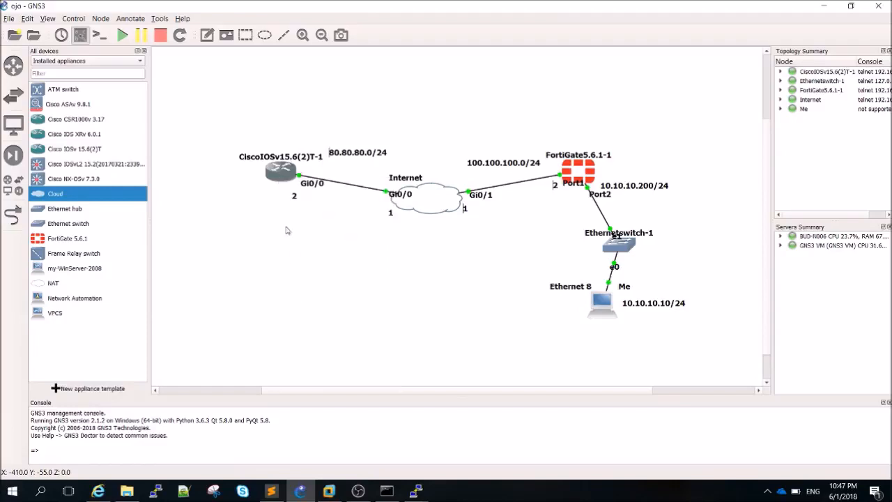
pyautogui.rightClick(279, 176)
pyautogui.click(297, 248)
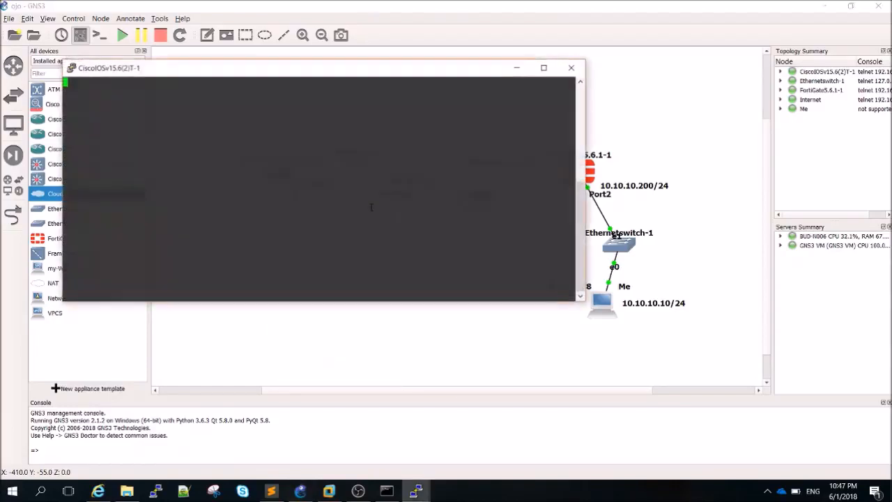
pyautogui.click(516, 67)
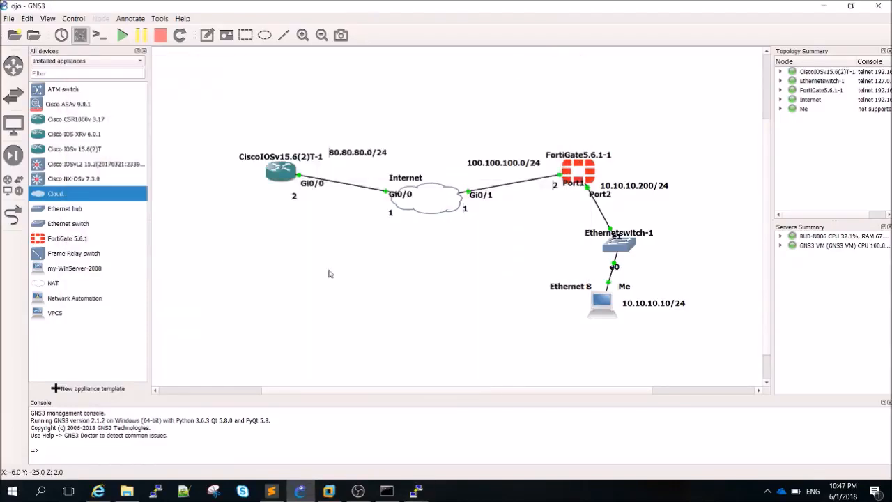
# Rename the CiscoIOSv router's label to R1
pyautogui.doubleClick(247, 158)
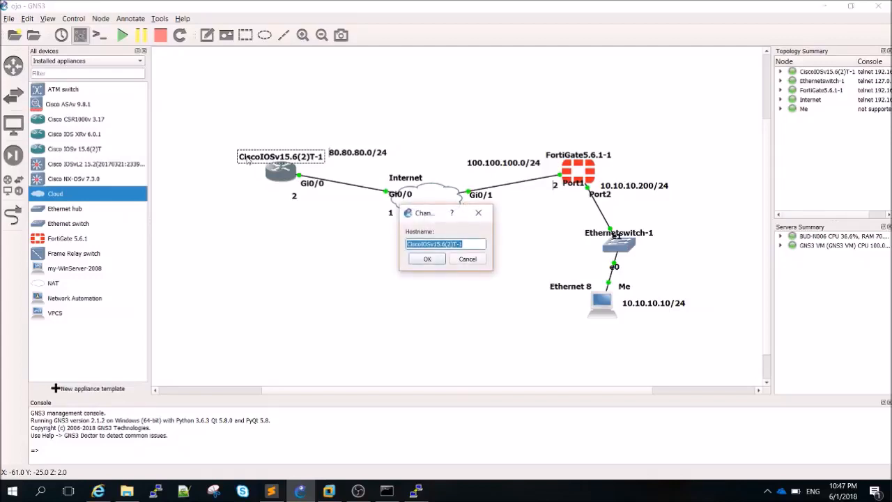
pyautogui.write('R')
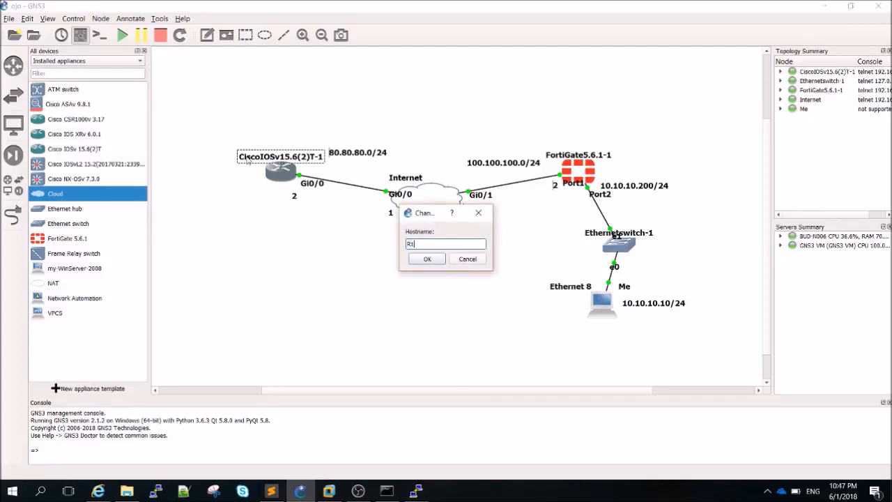
pyautogui.write('1')
pyautogui.click(437, 262)
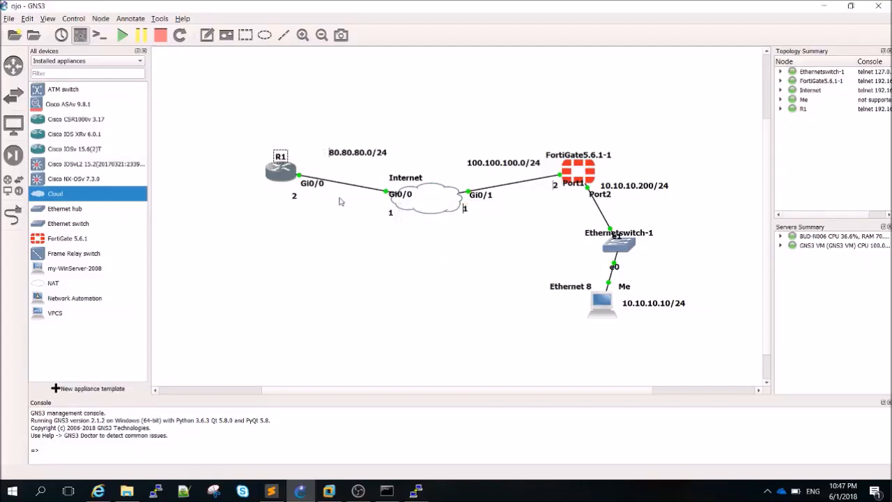
pyautogui.rightClick(277, 154)
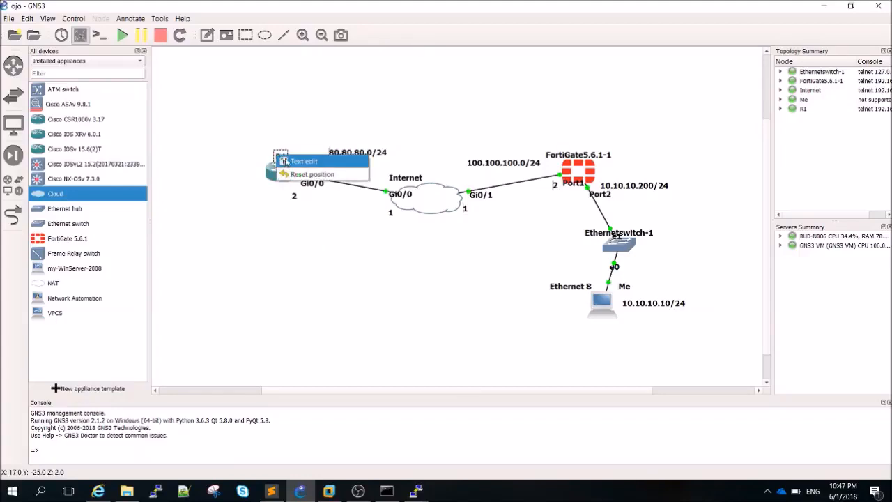
pyautogui.click(279, 135)
# Duplicate the 80.80.80.0/24 note as 'Lo 1 192.168.0.1/24' left of R1, then hide the device list
pyautogui.rightClick(342, 151)
pyautogui.click(356, 158)
pyautogui.moveTo(358, 163); pyautogui.dragTo(212, 156)
pyautogui.doubleClick(213, 156)
pyautogui.press('BackSpace')
pyautogui.write('Lo')
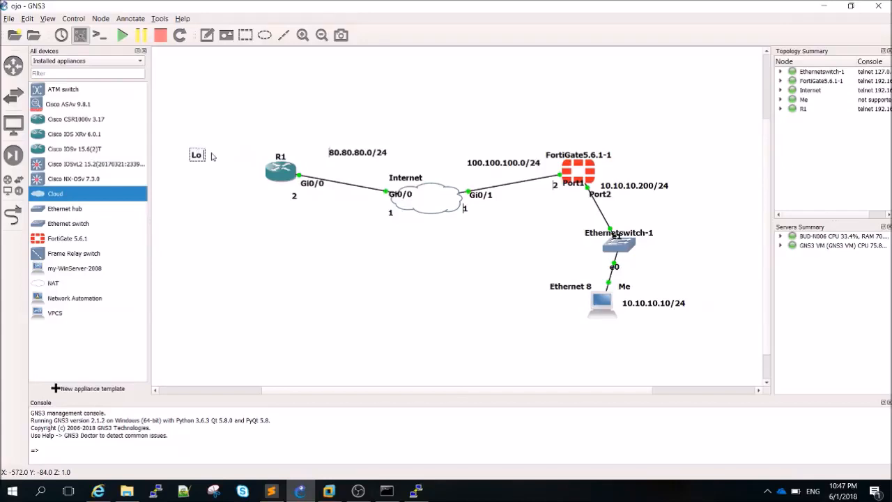
pyautogui.write(' 1')
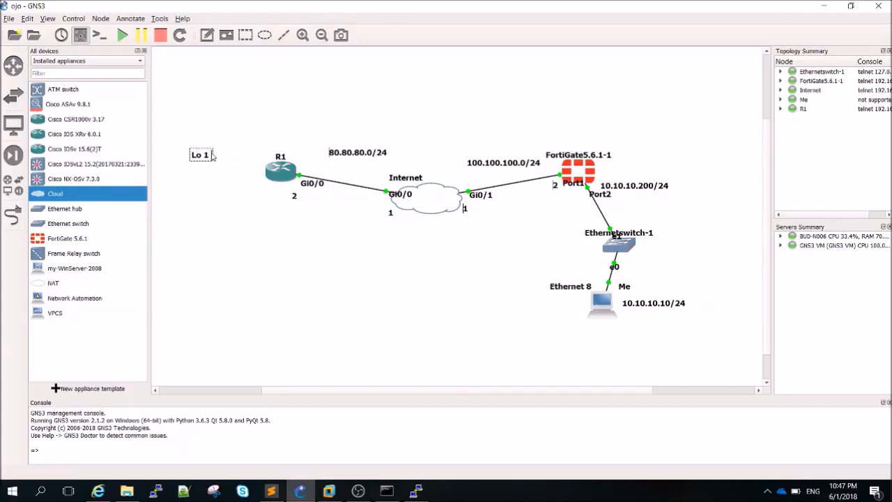
pyautogui.write(' 192.168')
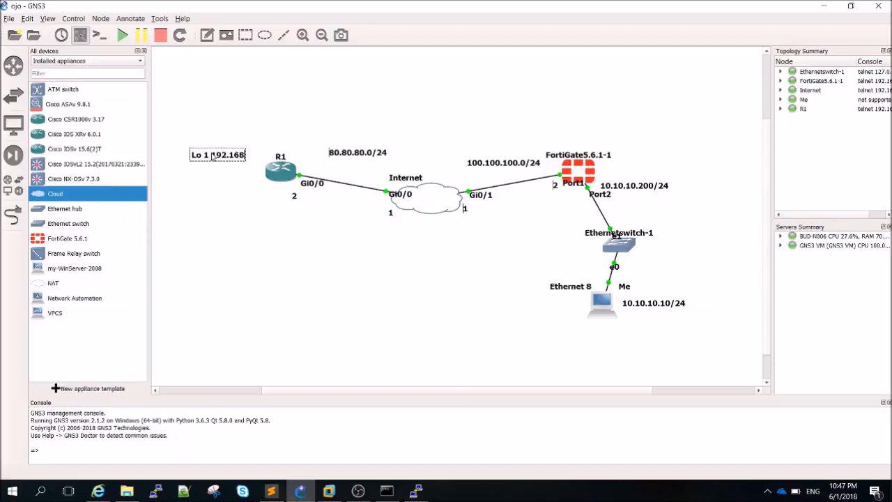
pyautogui.write('.0.0/24')
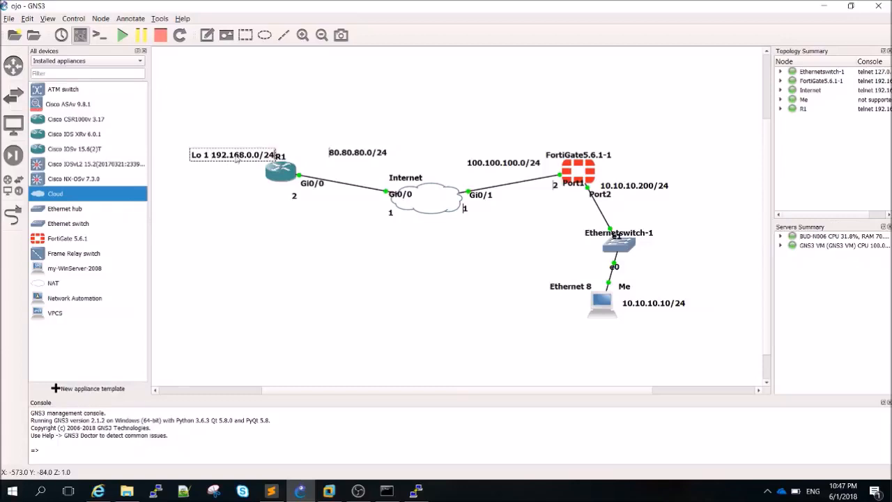
pyautogui.doubleClick(257, 156)
pyautogui.write('2')
pyautogui.press('BackSpace')
pyautogui.write('1')
pyautogui.click(253, 134)
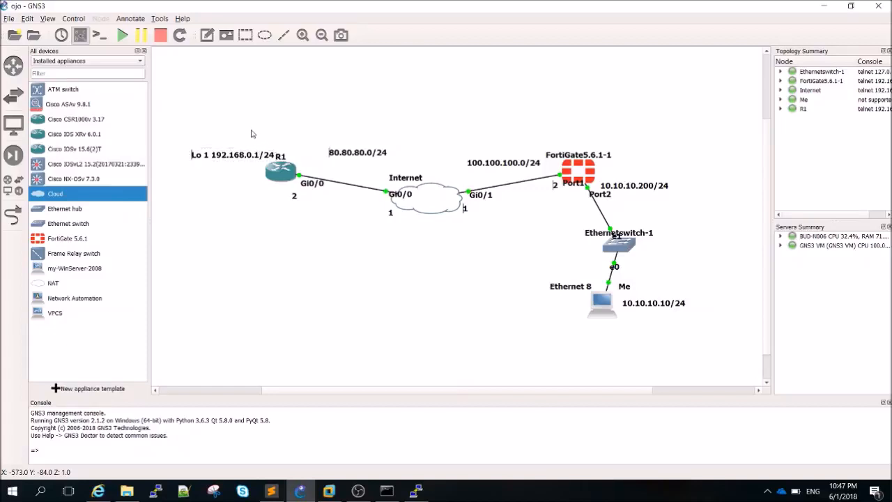
pyautogui.moveTo(249, 153); pyautogui.dragTo(229, 154)
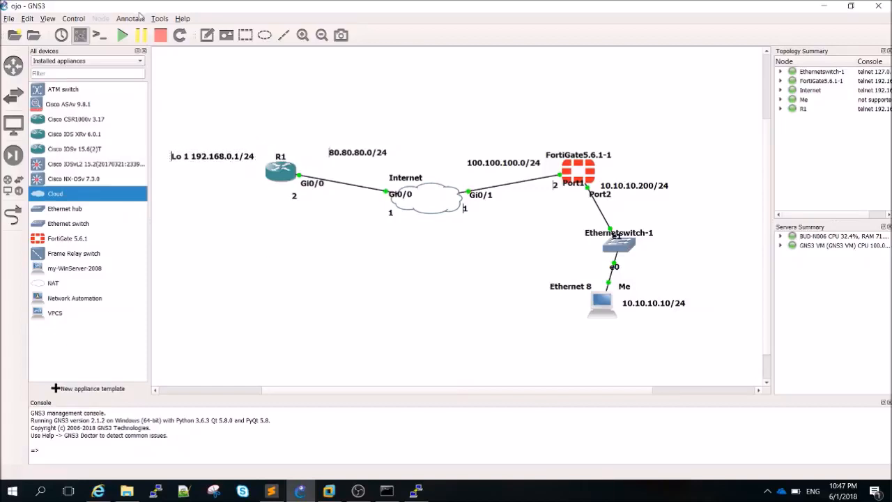
pyautogui.click(144, 51)
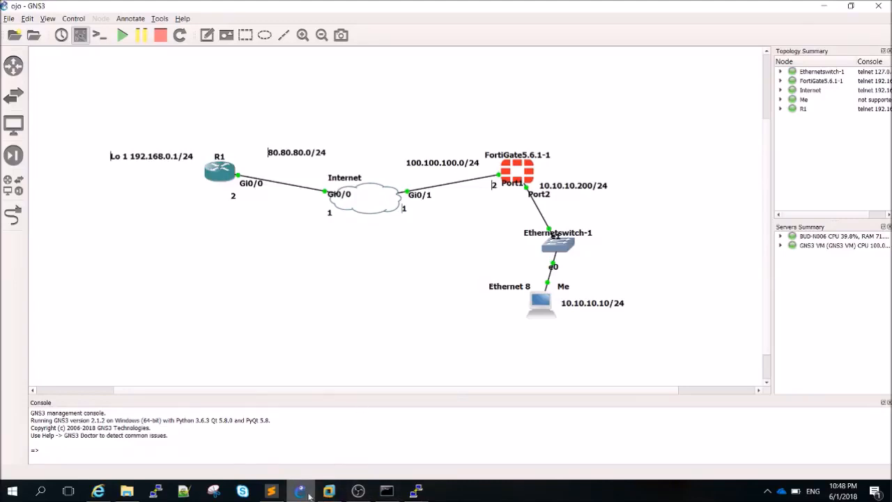
# Save FortiGate port1 with alias WAN and address 100.100.100.2 255.255.255.0, then return to GNS3
pyautogui.click(99, 492)
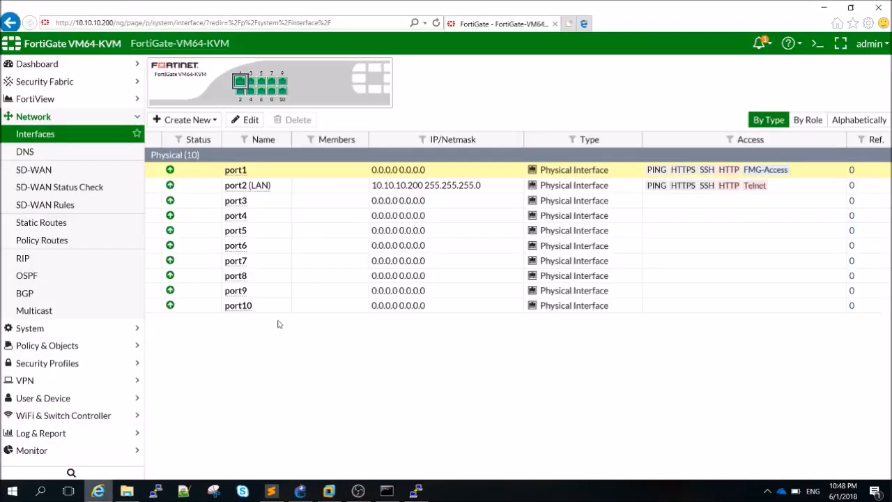
pyautogui.click(248, 123)
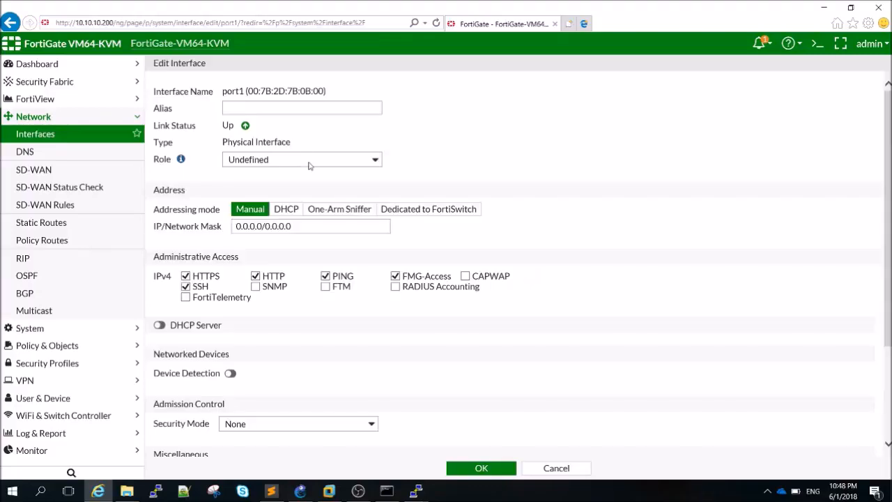
pyautogui.click(271, 107)
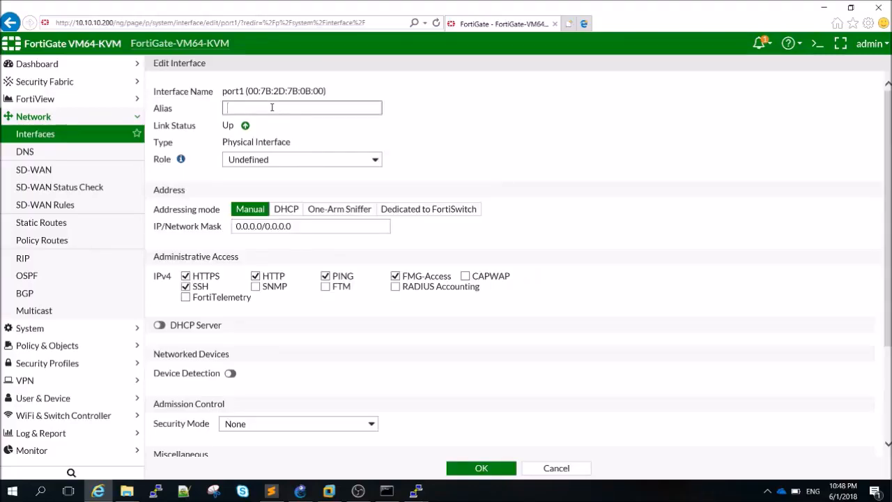
pyautogui.write('WAN')
pyautogui.moveTo(261, 226); pyautogui.dragTo(237, 229)
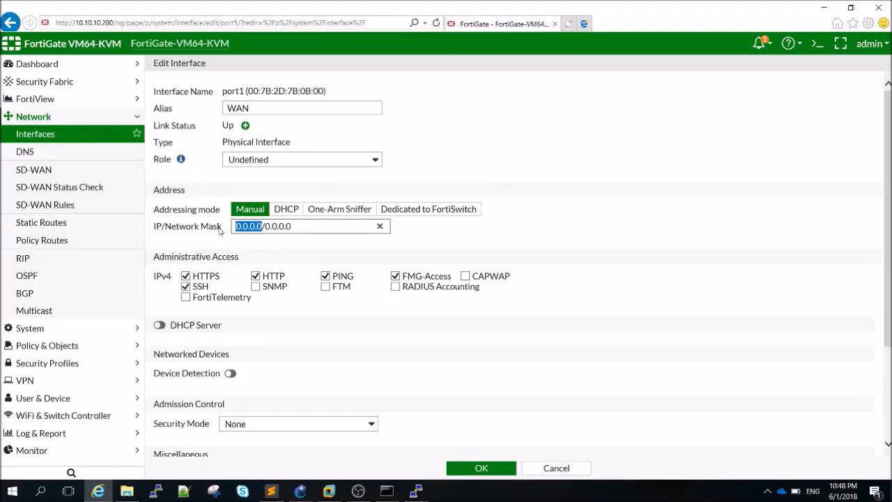
pyautogui.write('100.100.100.2')
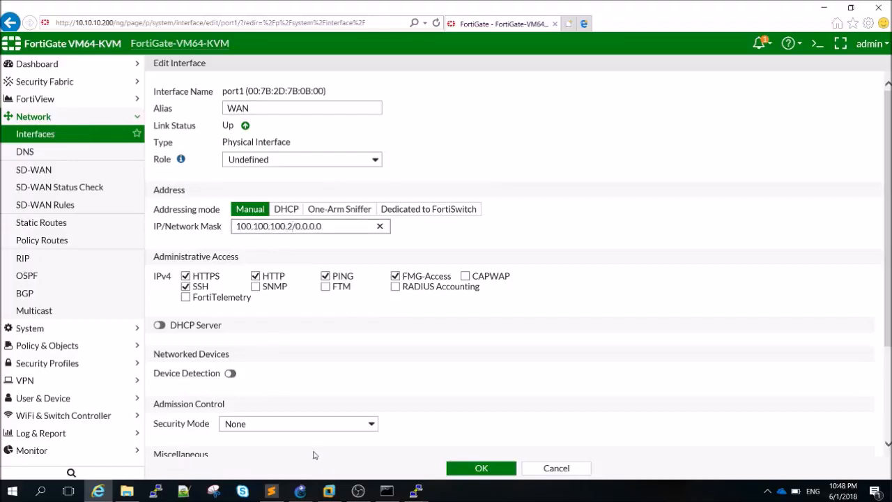
pyautogui.click(309, 494)
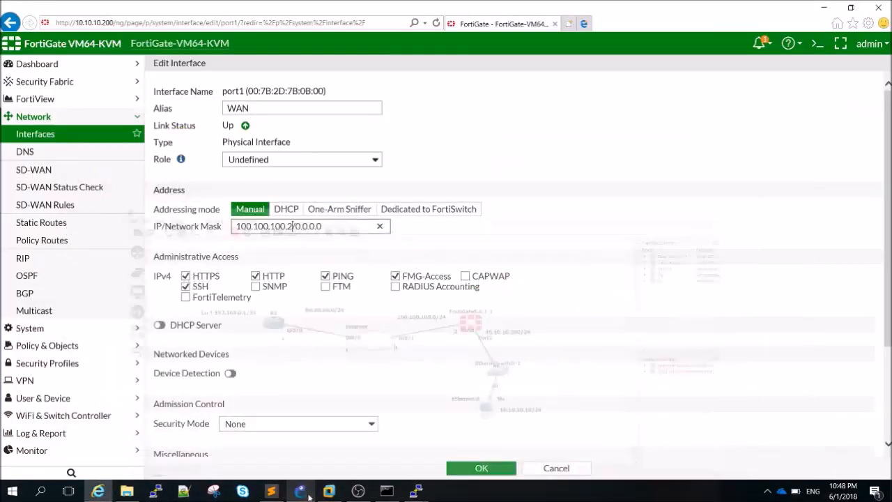
pyautogui.moveTo(342, 224); pyautogui.dragTo(302, 225)
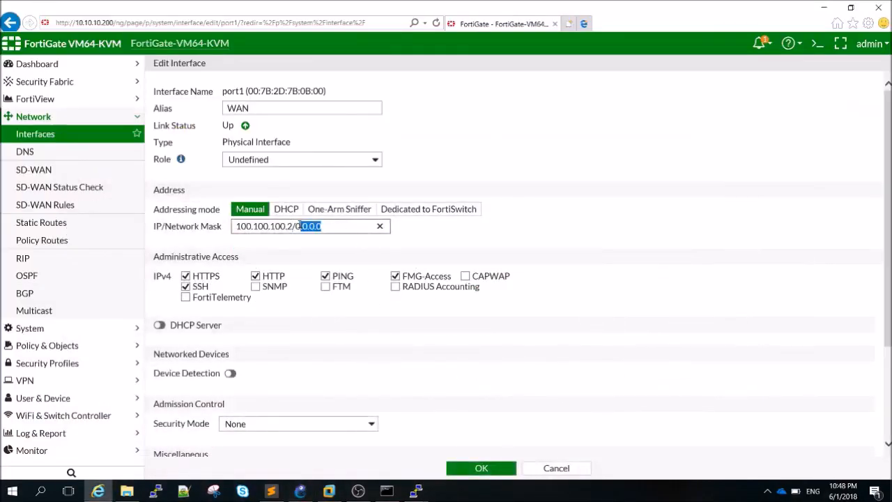
pyautogui.write('255.255.255')
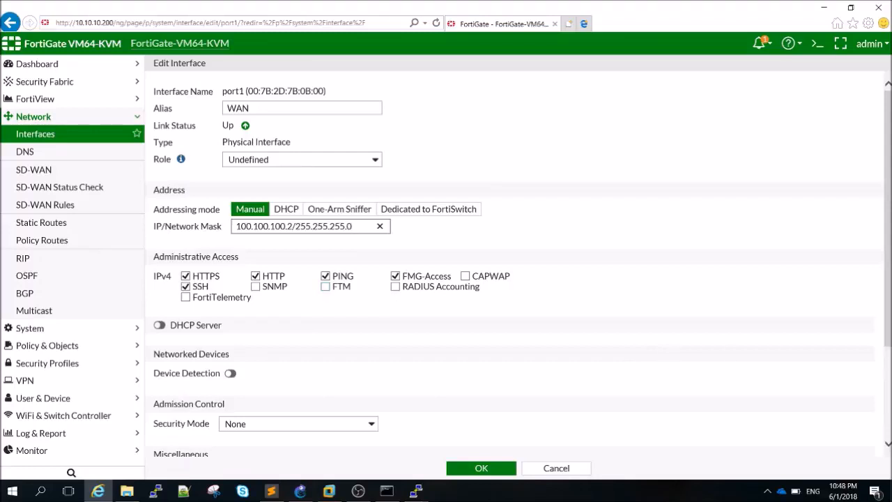
pyautogui.scroll(-1, 524, 437)
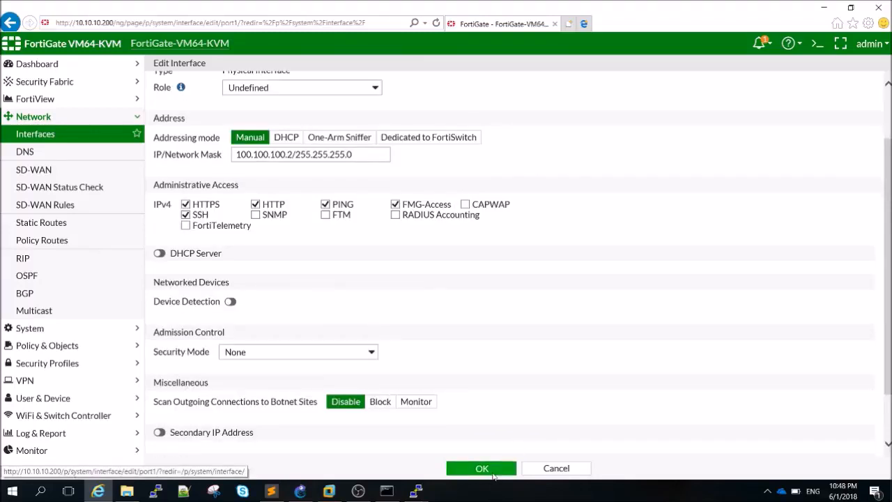
pyautogui.click(482, 468)
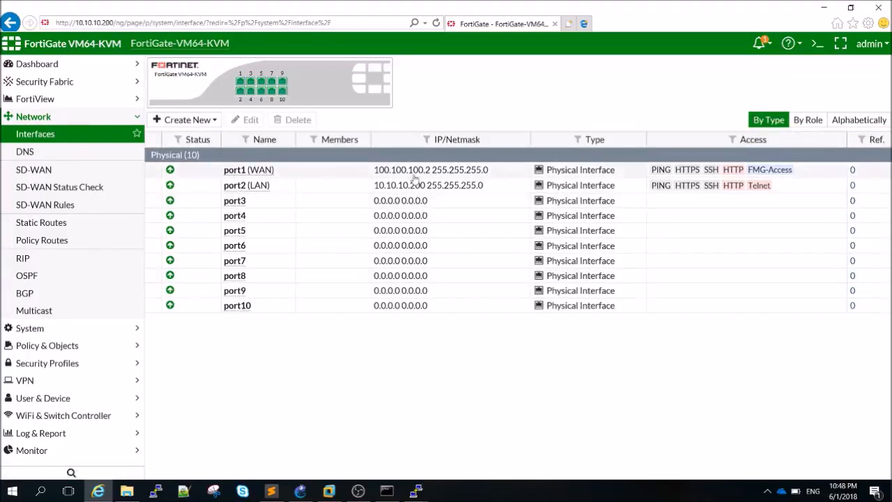
pyautogui.click(300, 491)
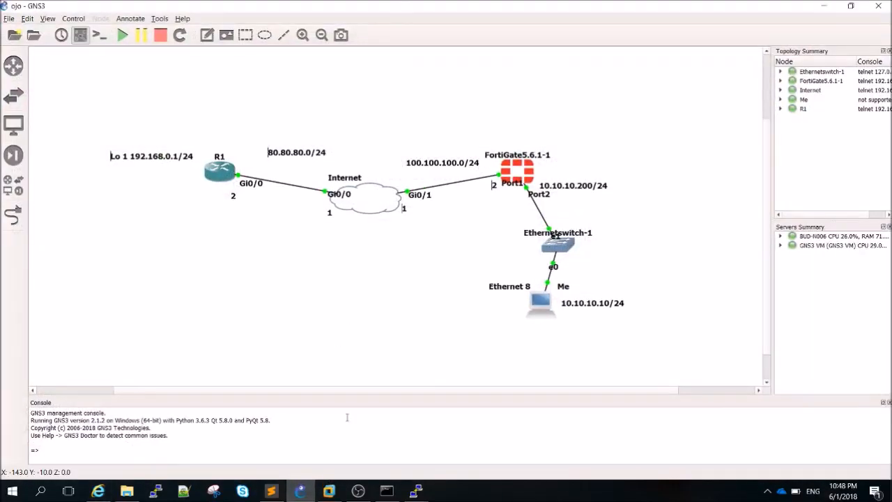
# Bring the Internet router's console forward and set its hostname to Internet
pyautogui.click(415, 491)
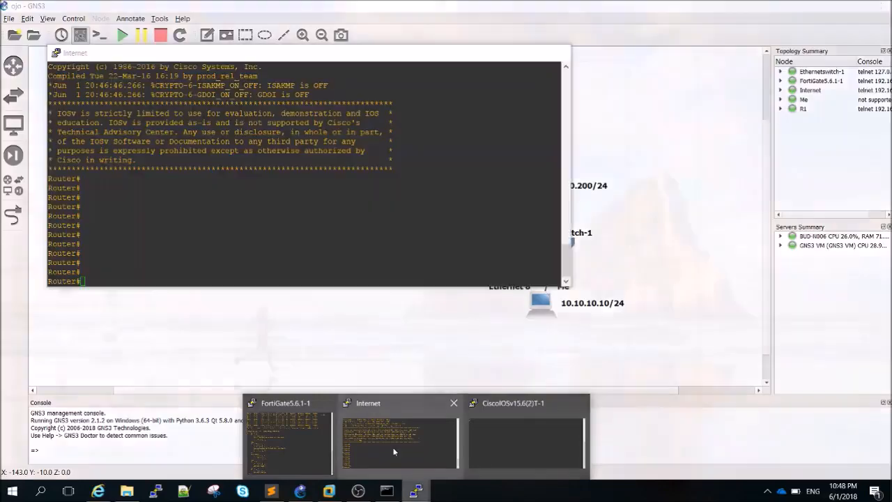
pyautogui.click(394, 451)
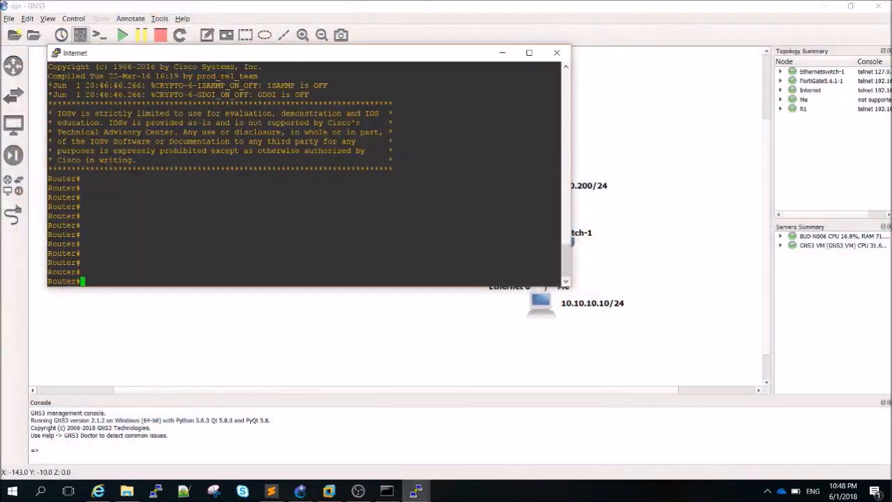
pyautogui.moveTo(342, 62); pyautogui.dragTo(779, 119)
pyautogui.write('conf t')
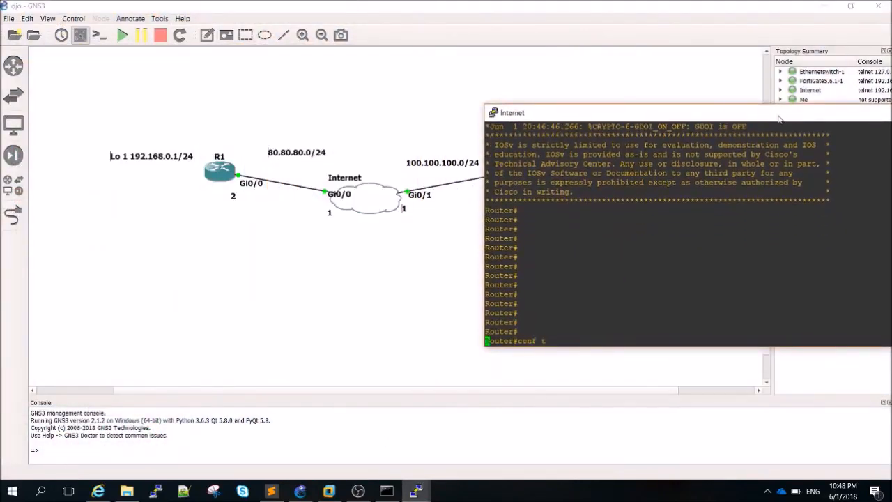
pyautogui.press('Return')
pyautogui.write('hos')
pyautogui.press('Tab')
pyautogui.write('Internet')
pyautogui.press('Return')
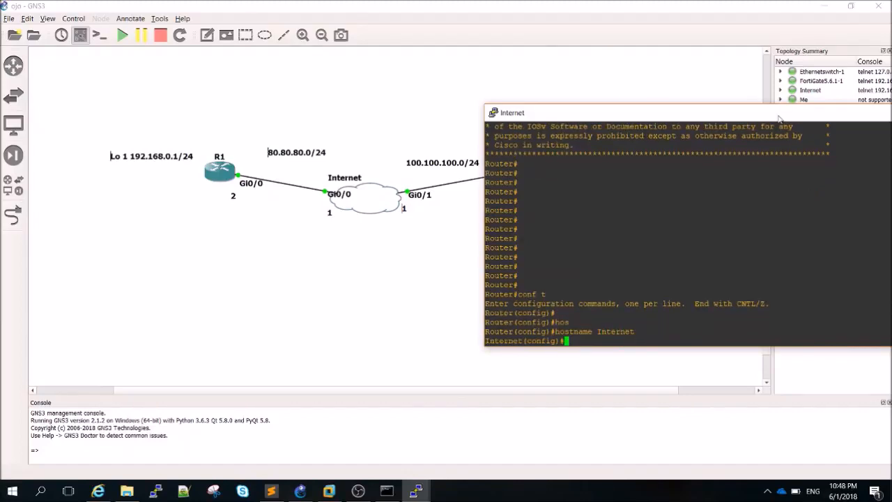
# Give GigabitEthernet0/1 the address 100.100.100.1 255.255.255.0 and bring it up
pyautogui.write('int gig 0/0')
pyautogui.press('BackSpace')
pyautogui.write('1')
pyautogui.press('Return')
pyautogui.write('ip add')
pyautogui.press('Tab')
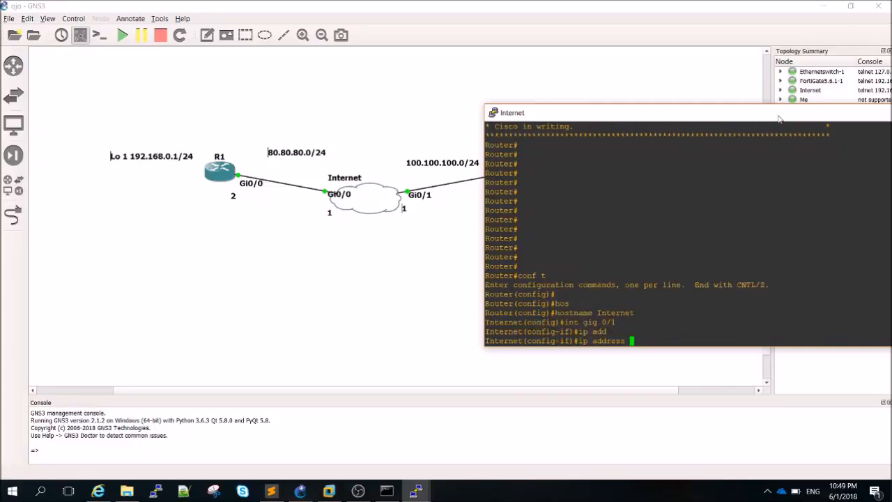
pyautogui.write('100.100.100.1 255.255.255.0')
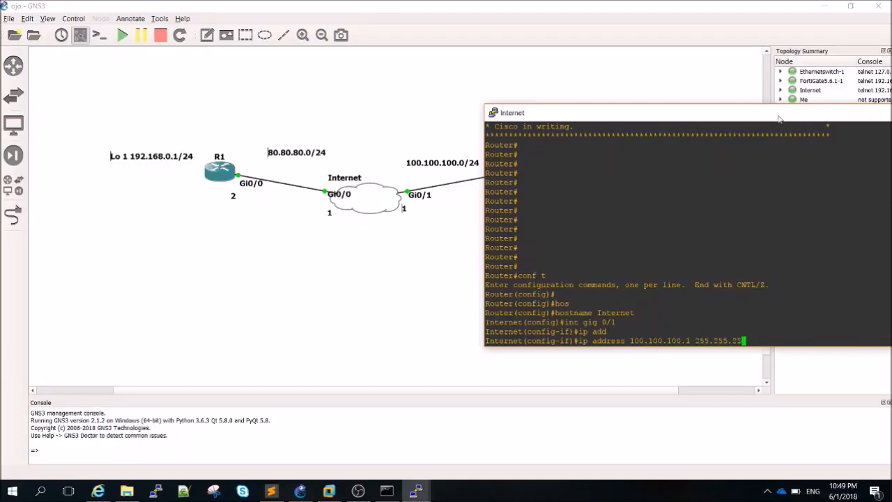
pyautogui.press('Return')
pyautogui.write('nos h')
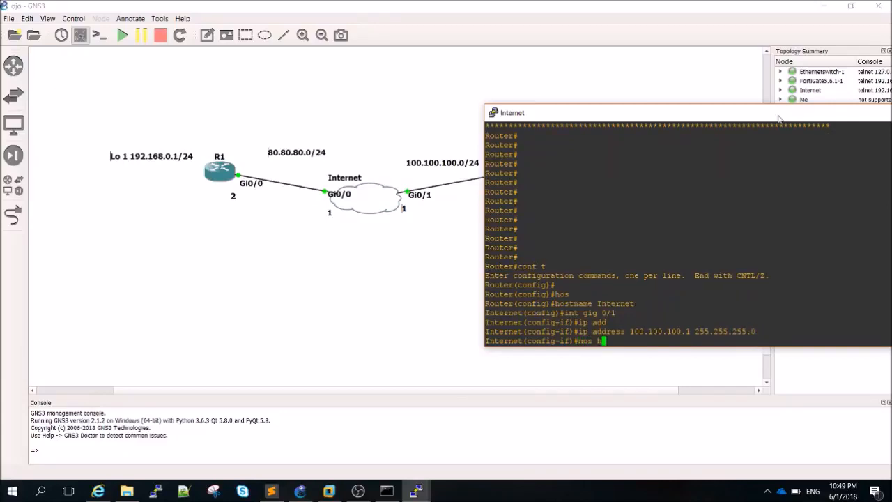
pyautogui.press('Return')
pyautogui.write('no sh')
pyautogui.press('Return')
pyautogui.hotkey('ctrl', 'z')
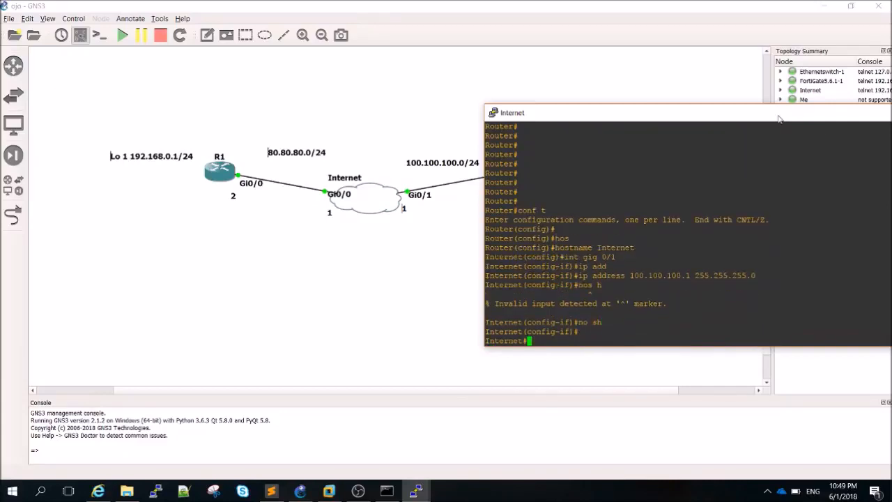
pyautogui.press('Return')
pyautogui.press('Return')
# Ping 100.100.100.2 twice from the Internet router, then move the console up-left
pyautogui.write('pi')
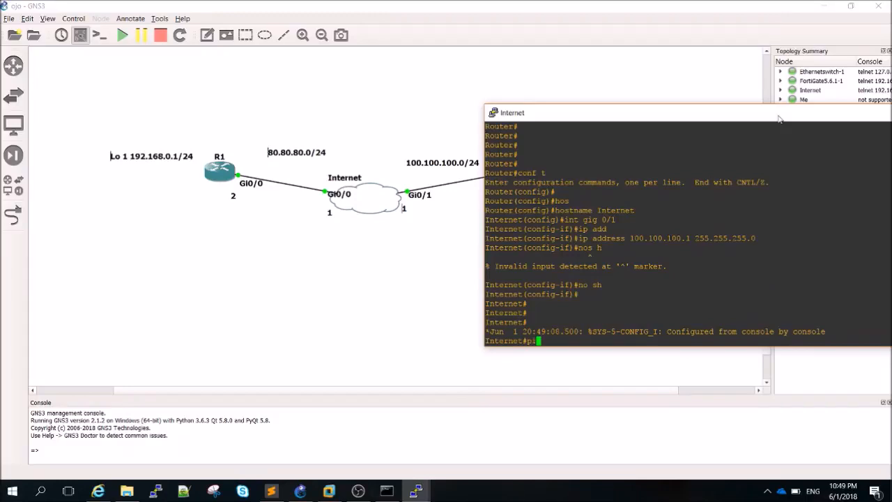
pyautogui.write('ng 1')
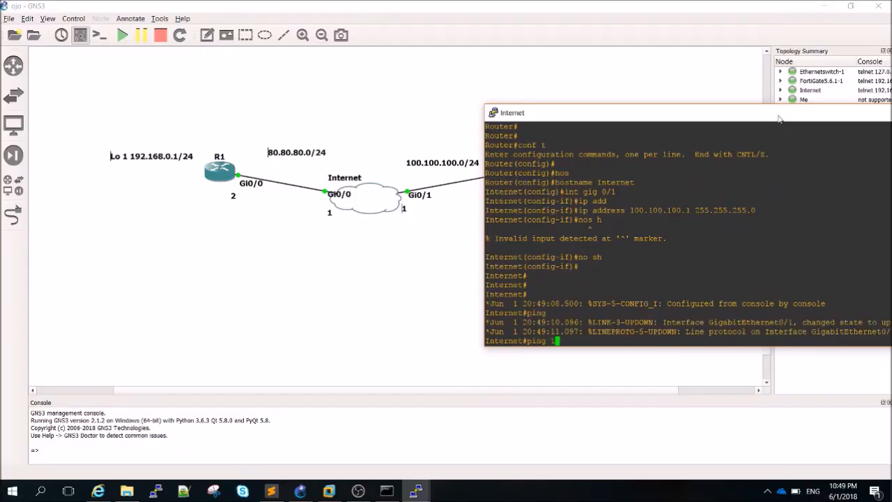
pyautogui.write('00.100.100.2')
pyautogui.press('Return')
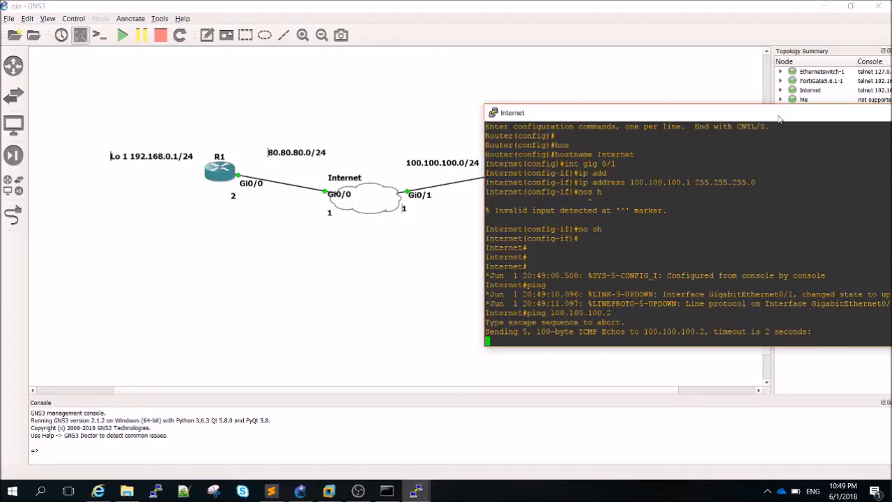
pyautogui.press('Up')
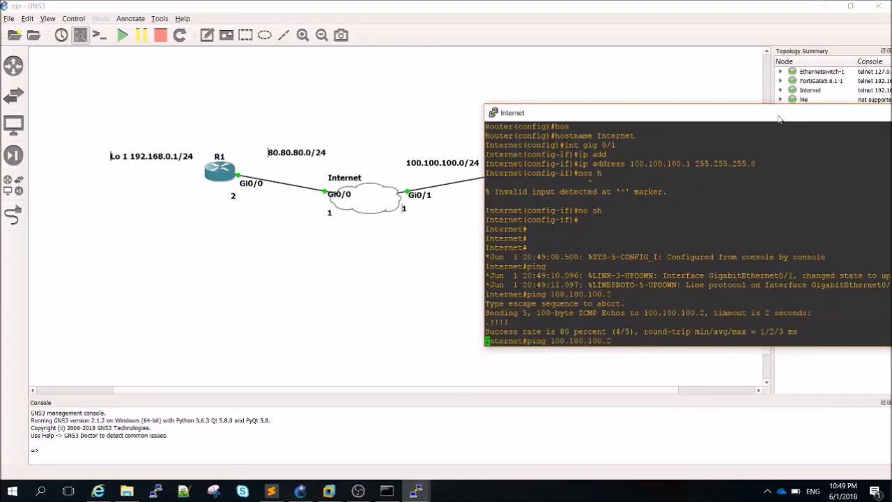
pyautogui.press('Return')
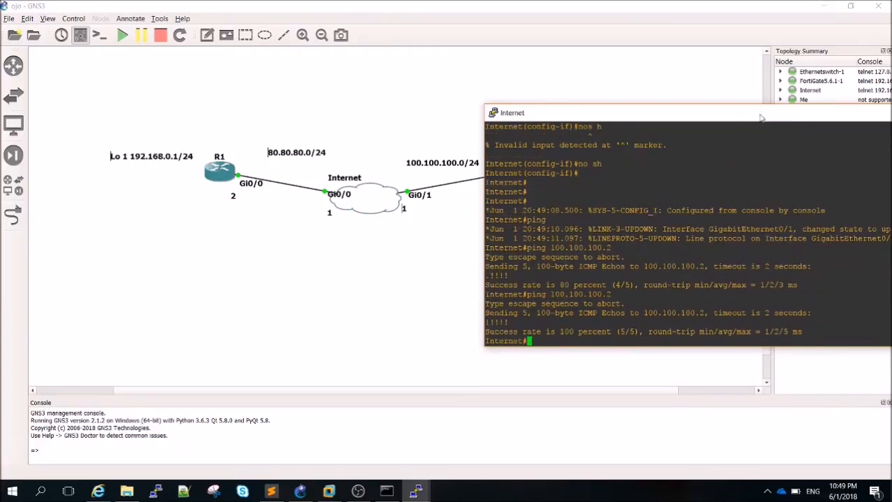
pyautogui.moveTo(759, 113); pyautogui.dragTo(727, 84)
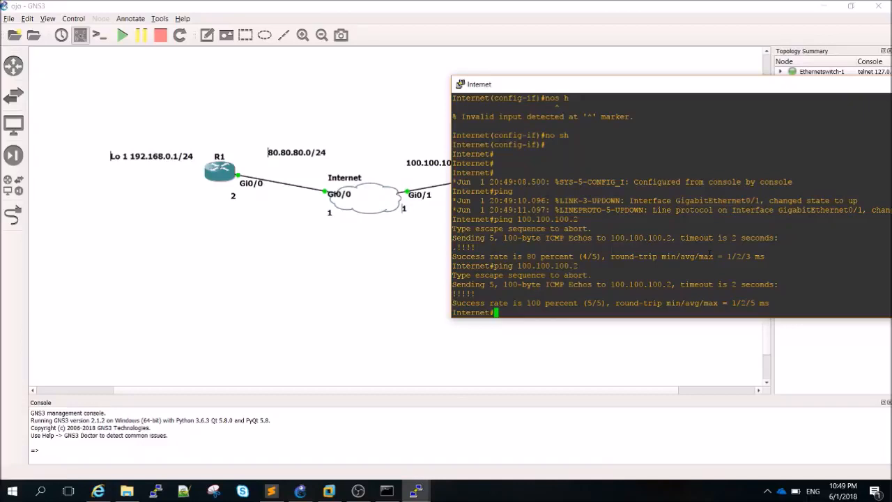
# Assign 80.80.80.1 255.255.255.0 to GigabitEthernet0/0 on the Internet router and bring it up
pyautogui.write('conf t')
pyautogui.press('Return')
pyautogui.press('Return')
pyautogui.write('int gi')
pyautogui.press('Tab')
pyautogui.write('0/0')
pyautogui.press('Return')
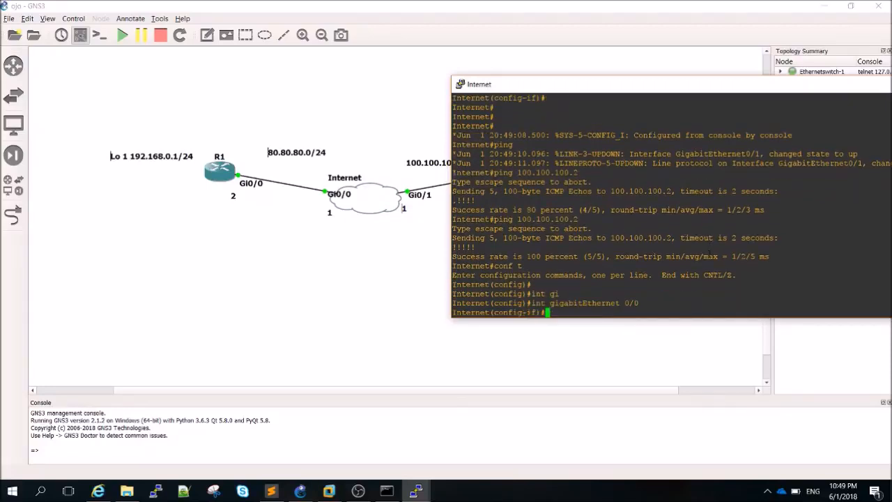
pyautogui.write('ip add')
pyautogui.press('Tab')
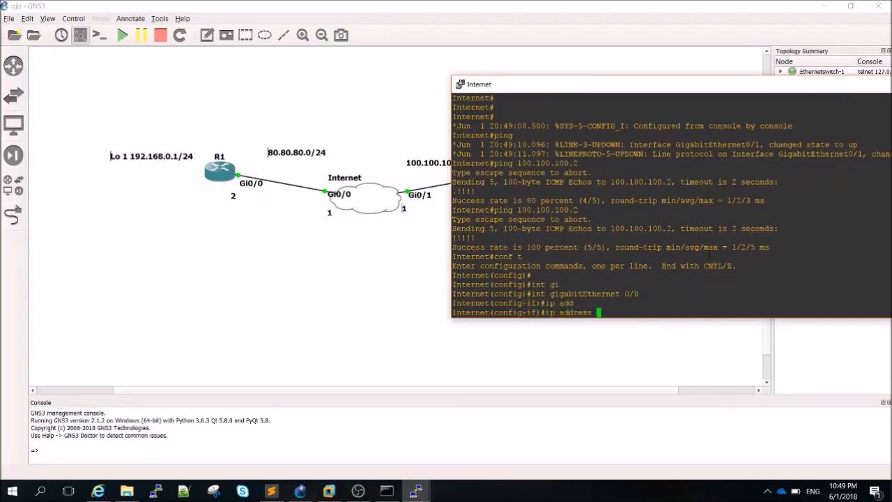
pyautogui.write('80.80.80.1 255.255.255.0')
pyautogui.press('Return')
pyautogui.write('no sh')
pyautogui.press('Return')
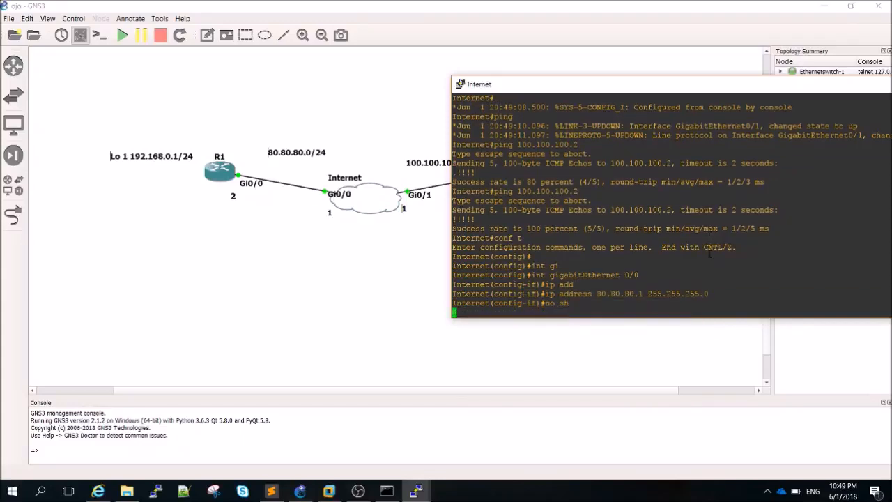
pyautogui.hotkey('ctrl', 'c')
pyautogui.hotkey('ctrl', 'c')
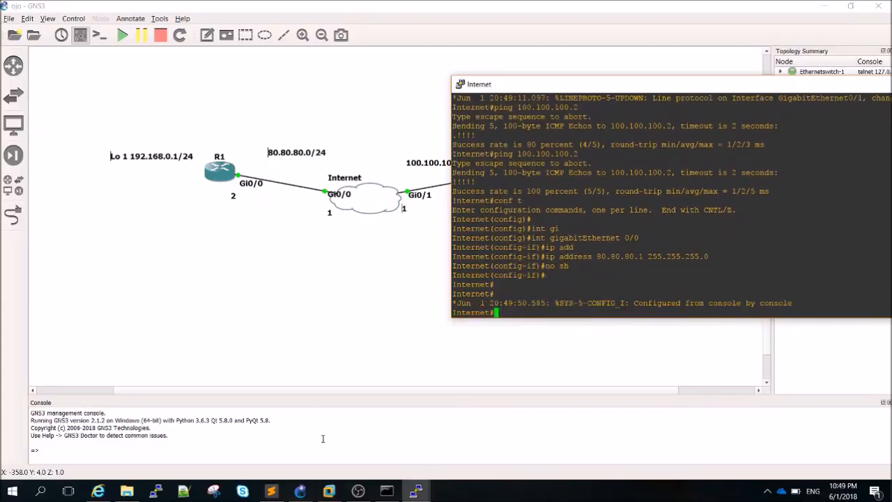
# Minimize the FortiGate console and bring the CiscoIOSv router's console forward
pyautogui.click(416, 491)
pyautogui.click(289, 440)
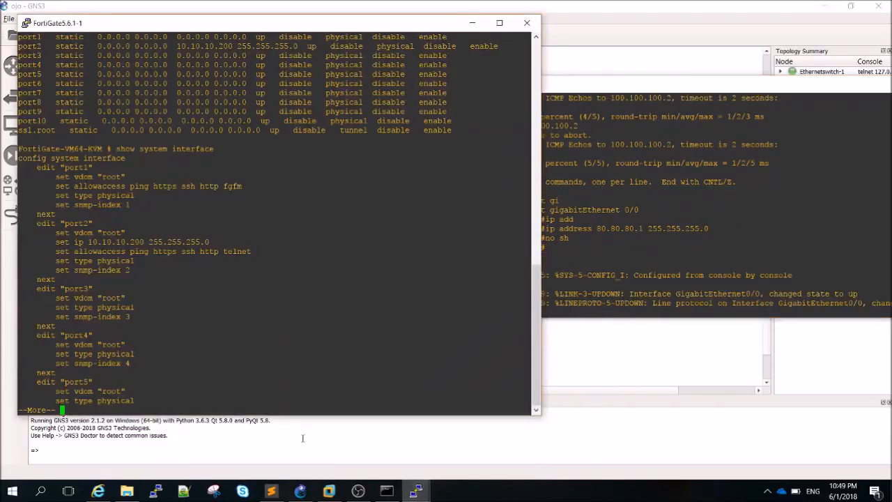
pyautogui.click(472, 23)
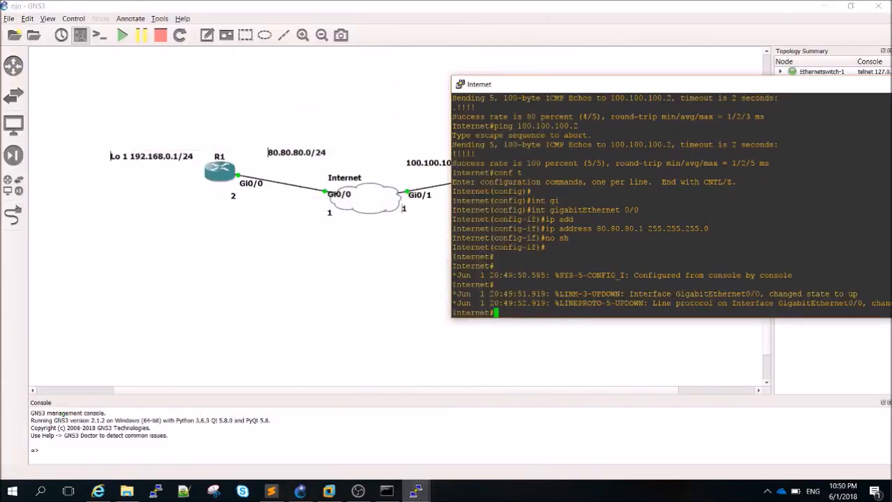
pyautogui.click(417, 492)
pyautogui.click(526, 443)
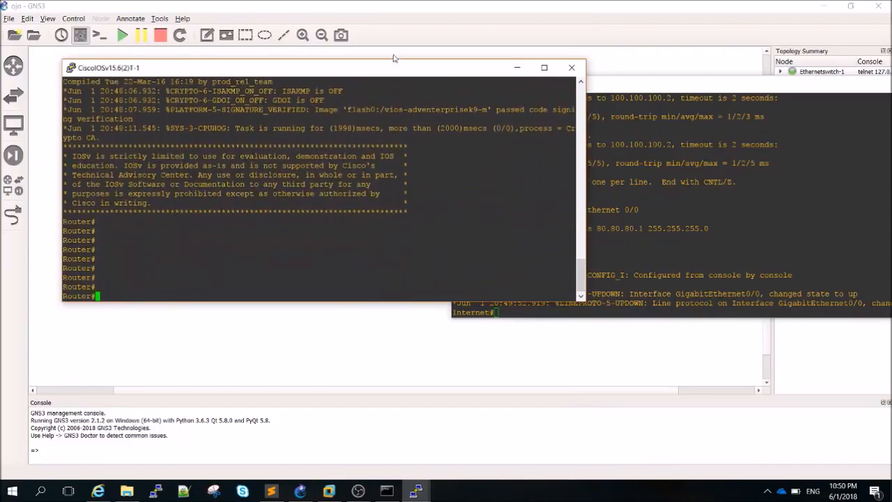
# Set the router's hostname to R1 in configuration mode
pyautogui.moveTo(381, 71); pyautogui.dragTo(792, 102)
pyautogui.write('conf t')
pyautogui.press('Return')
pyautogui.press('Return')
pyautogui.write('hos')
pyautogui.press('Tab')
pyautogui.write('R1')
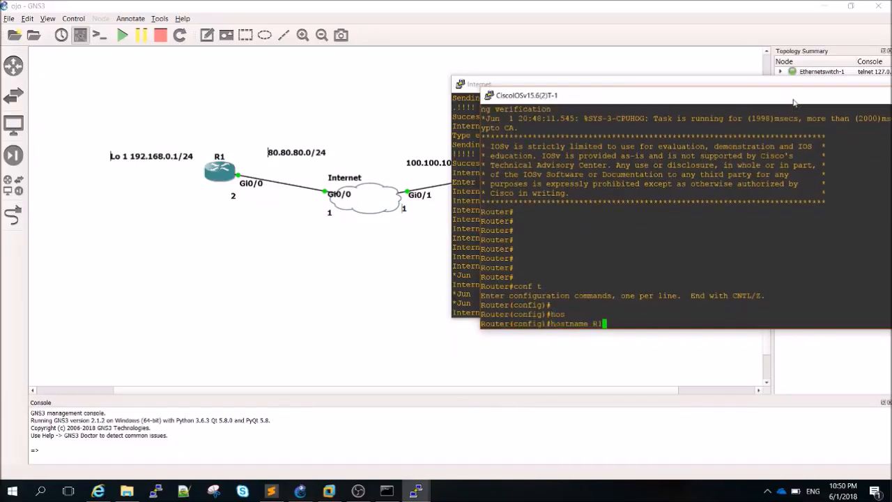
pyautogui.press('Return')
# Create Loopback1 with address 192.168.0.1 255.255.255.0
pyautogui.write('int')
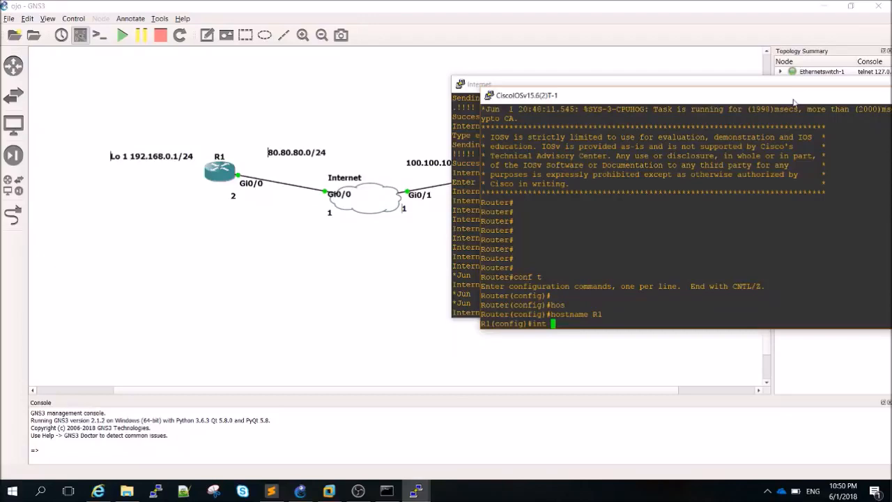
pyautogui.write(' lo')
pyautogui.press('Tab')
pyautogui.write('o')
pyautogui.press('Tab')
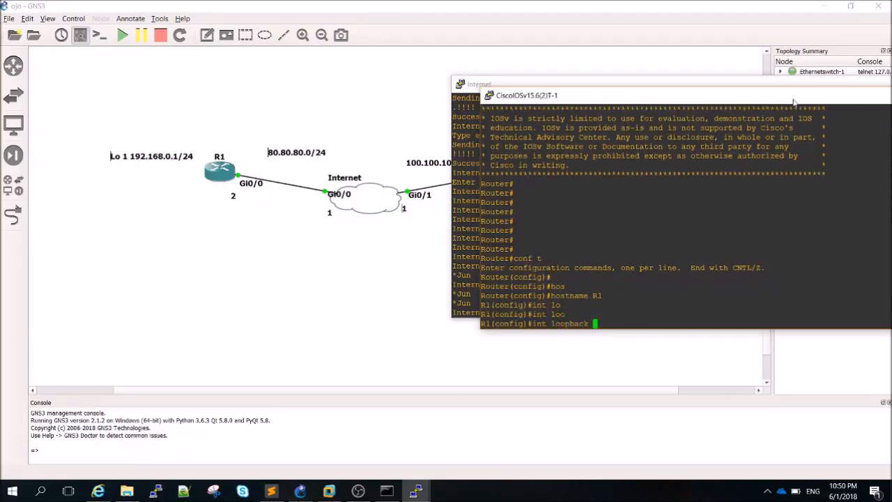
pyautogui.write('1')
pyautogui.press('Return')
pyautogui.write('ip add')
pyautogui.press('Tab')
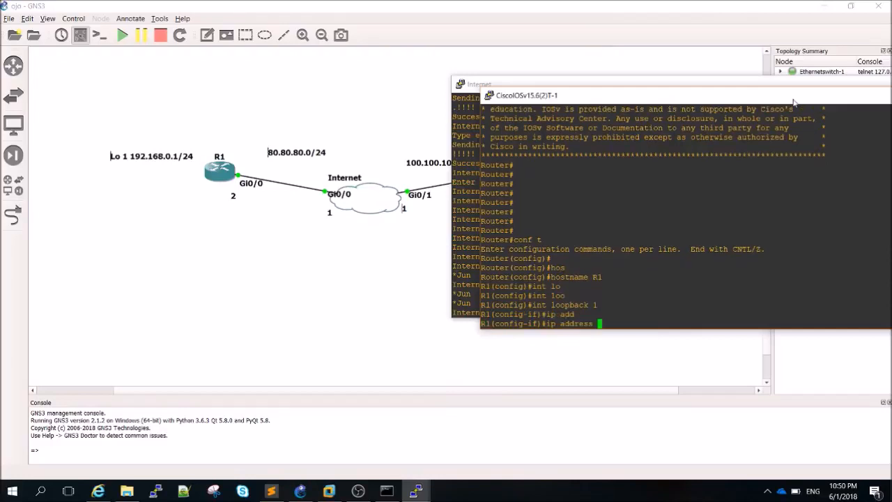
pyautogui.write('192.')
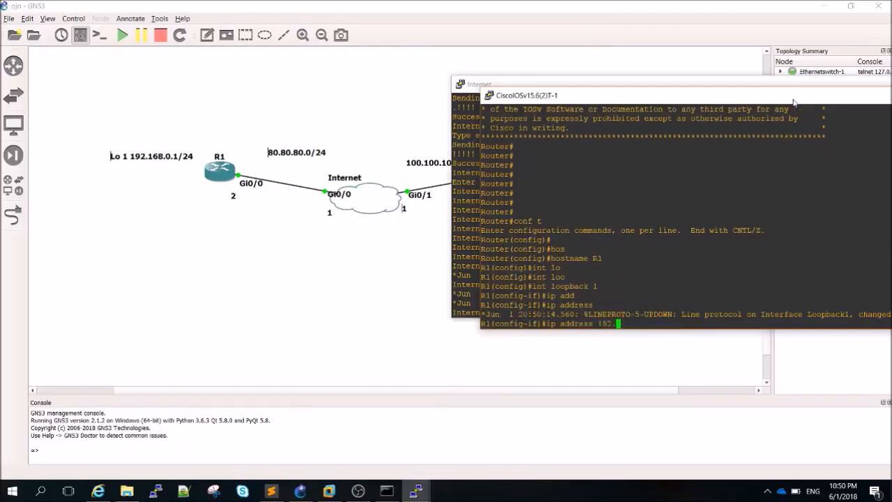
pyautogui.write('168.0.1 255.255.255.0')
pyautogui.press('Return')
pyautogui.write('exi')
pyautogui.press('Return')
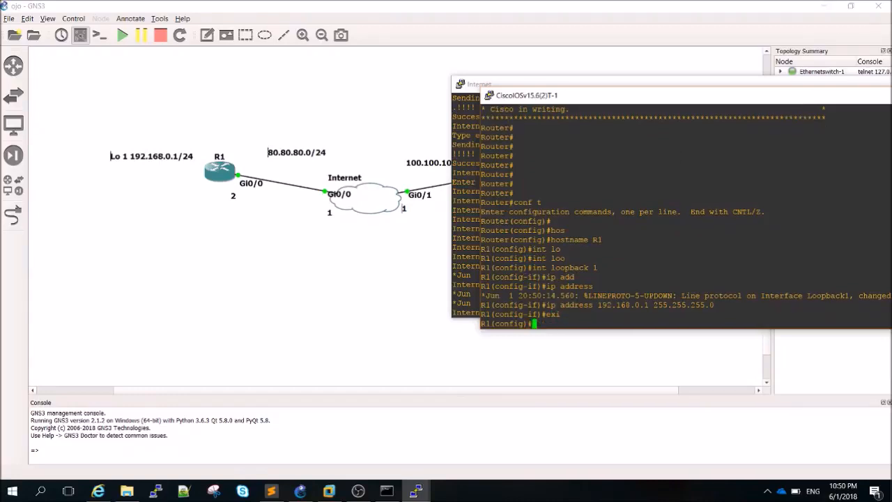
# Assign 80.80.80.2 255.255.255.0 to GigabitEthernet0/0 on R1 and bring it up
pyautogui.moveTo(609, 97); pyautogui.dragTo(571, 78)
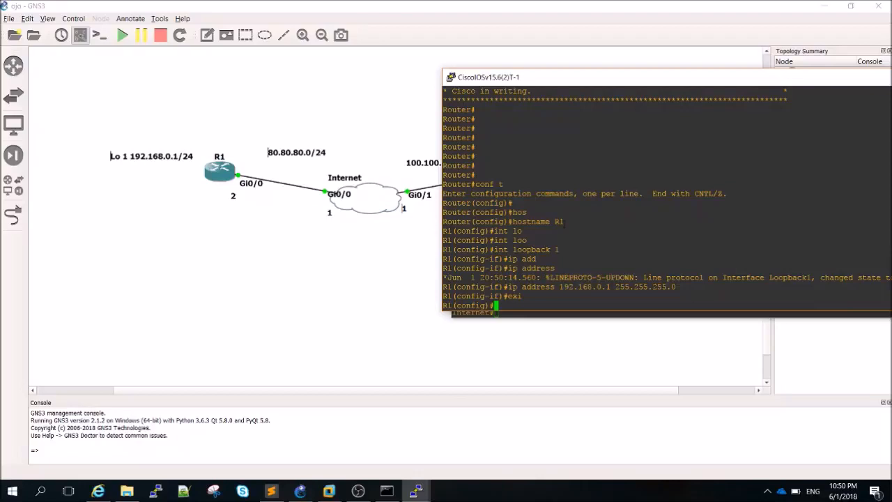
pyautogui.write('int gi')
pyautogui.press('Tab')
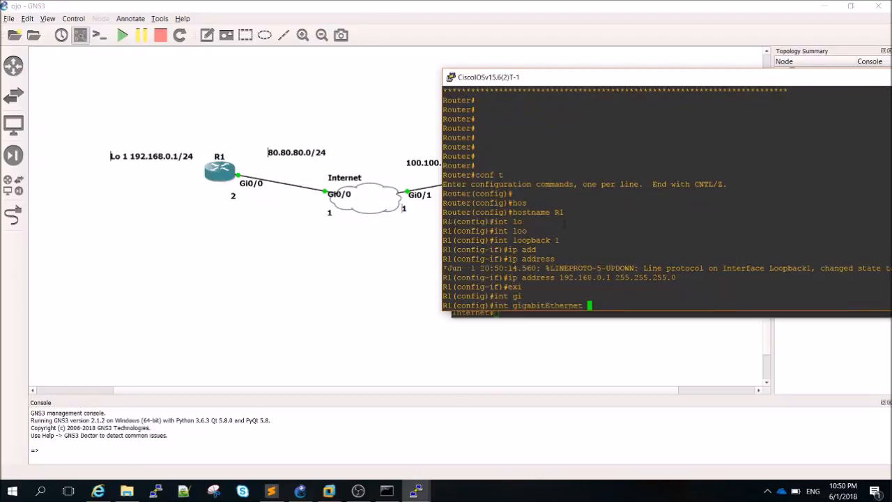
pyautogui.write('0/0')
pyautogui.press('Return')
pyautogui.write('ip')
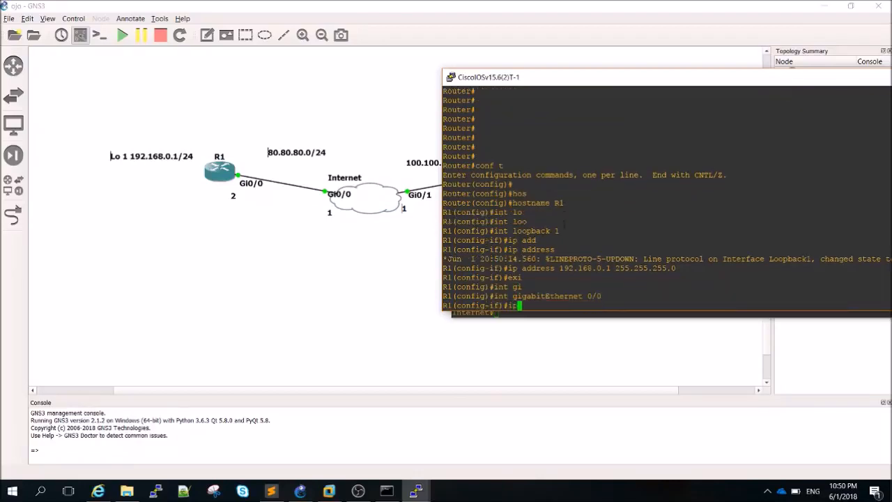
pyautogui.write(' add')
pyautogui.press('Tab')
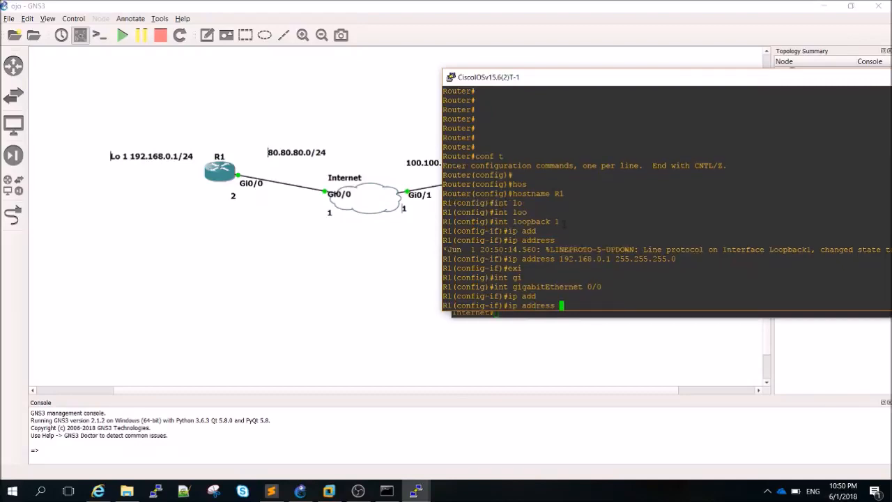
pyautogui.write('80.80.80.2 255.255.255.0')
pyautogui.press('Return')
pyautogui.write('no sh')
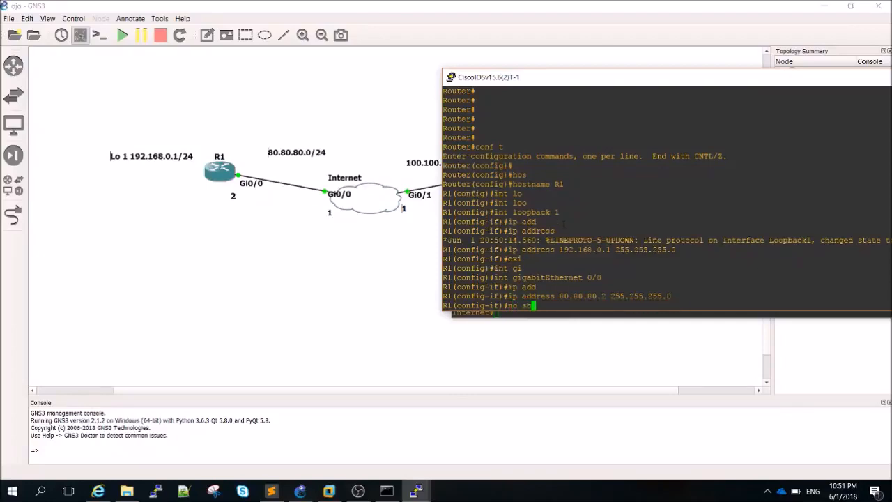
pyautogui.press('Return')
pyautogui.hotkey('ctrl', 'z')
pyautogui.press('Return')
pyautogui.press('Return')
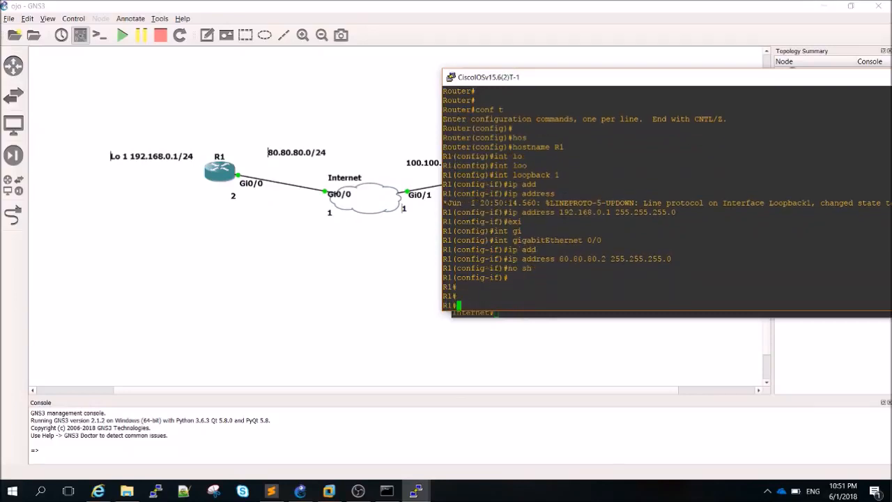
pyautogui.write('ping')
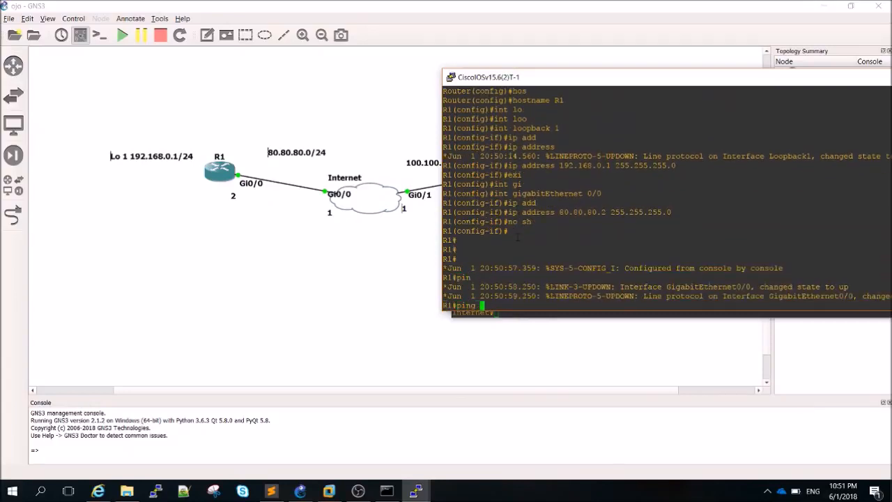
# Ping 80.80.80.1 from R1 three times
pyautogui.doubleClick(582, 212)
pyautogui.rightClick(582, 212)
pyautogui.press('BackSpace')
pyautogui.write('1')
pyautogui.press('Return')
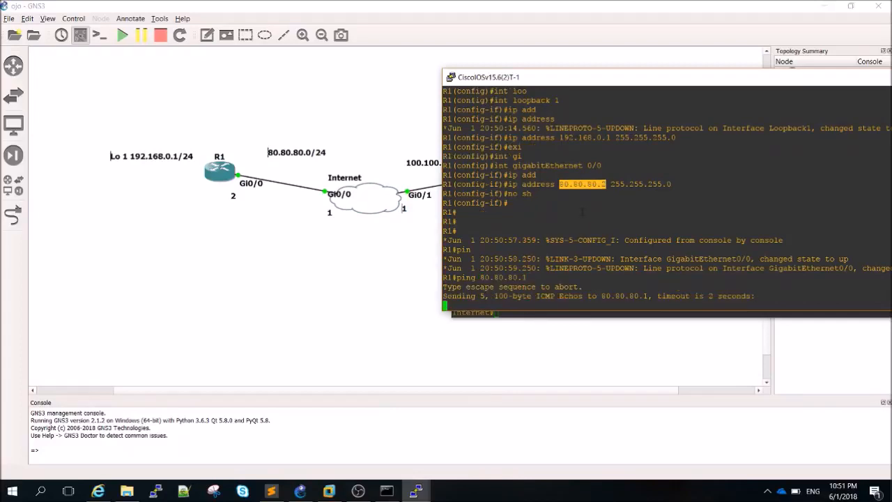
pyautogui.press('Up')
pyautogui.press('Return')
pyautogui.press('Up')
pyautogui.press('Return')
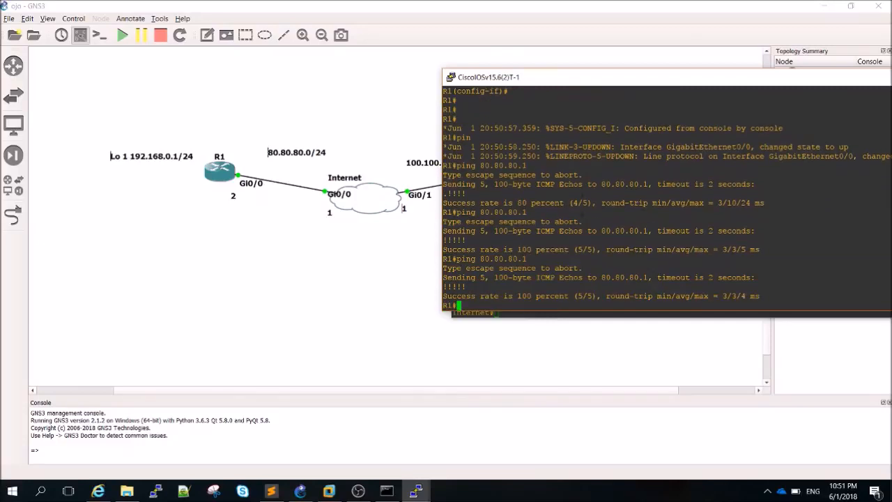
# Enter configuration mode on R1 and begin typing the default route 'ip route 0'
pyautogui.write('conf t')
pyautogui.press('Return')
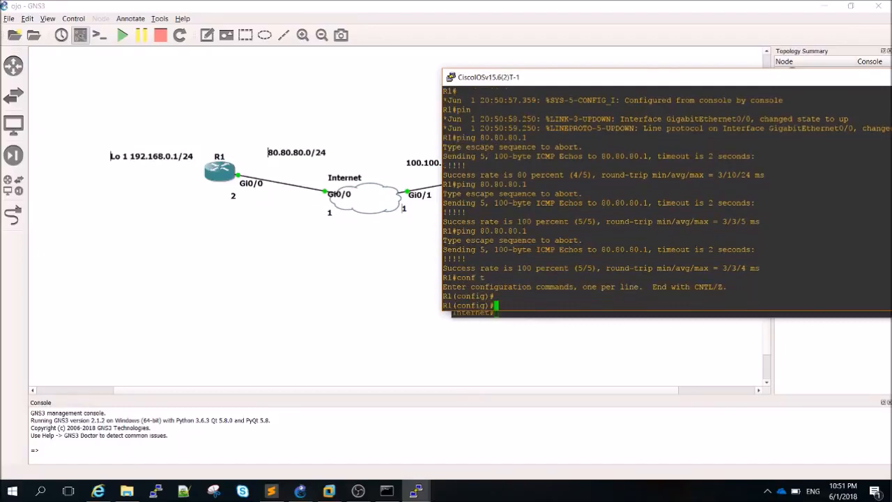
pyautogui.write('ip route 0')
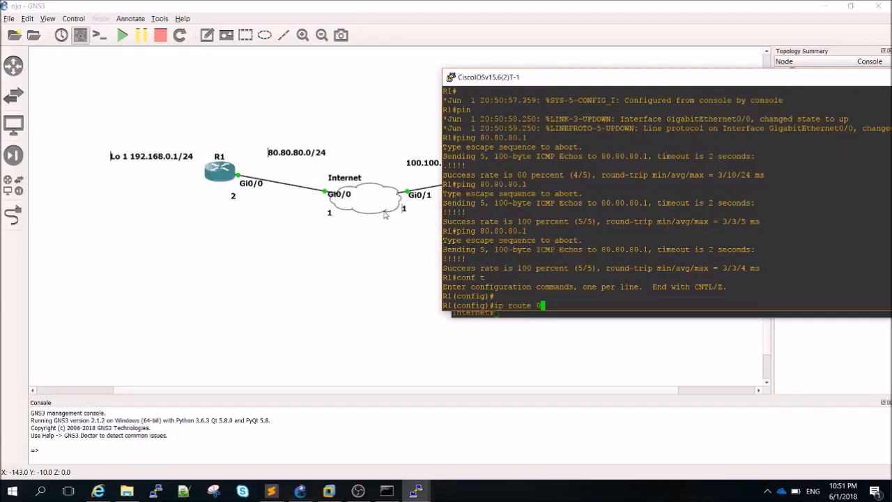
# Draw a temporary line above the 80.80.80.0/24 label, stretching it toward the FortiGate
pyautogui.click(385, 215)
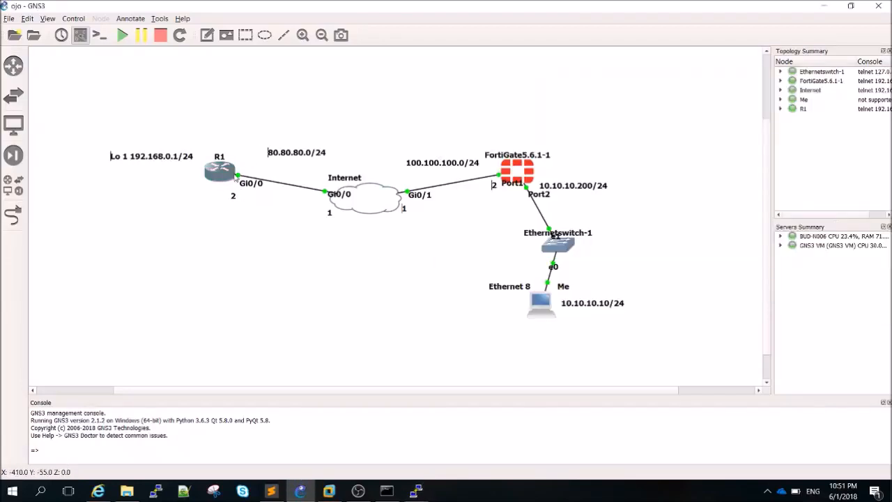
pyautogui.moveTo(235, 179)
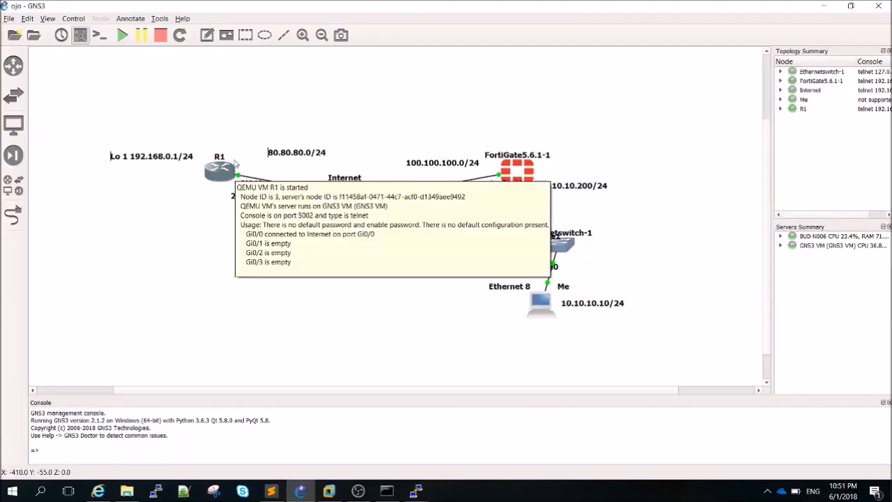
pyautogui.click(283, 34)
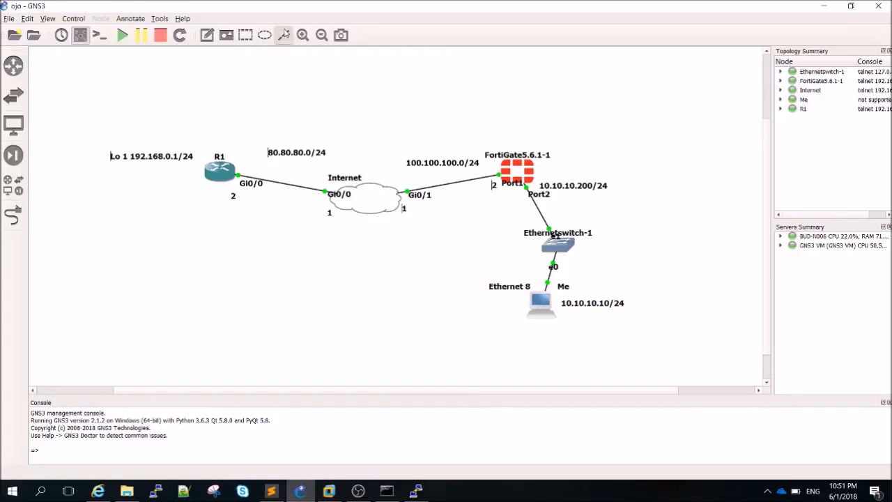
pyautogui.moveTo(221, 133); pyautogui.dragTo(315, 133)
pyautogui.click(313, 133)
pyautogui.moveTo(315, 133); pyautogui.dragTo(513, 129)
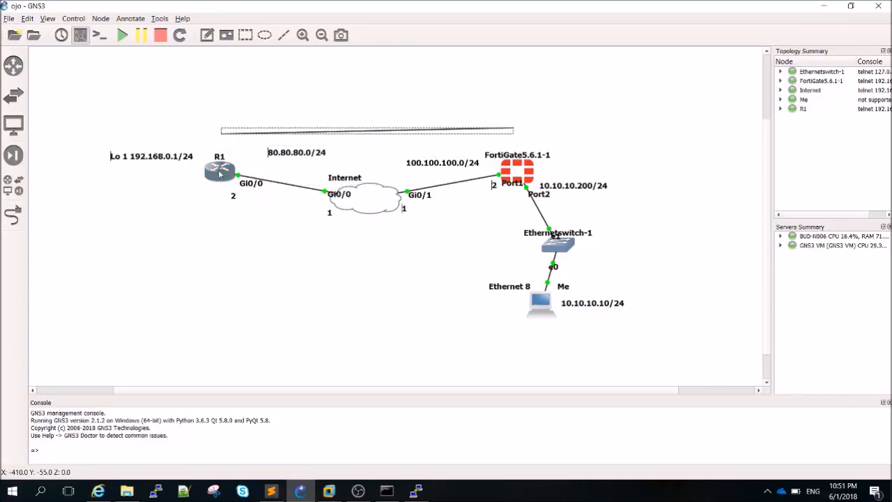
# Delete the drawn line and bring the R1 (CiscoIOSv15.6(2)T-1) console forward
pyautogui.moveTo(219, 174)
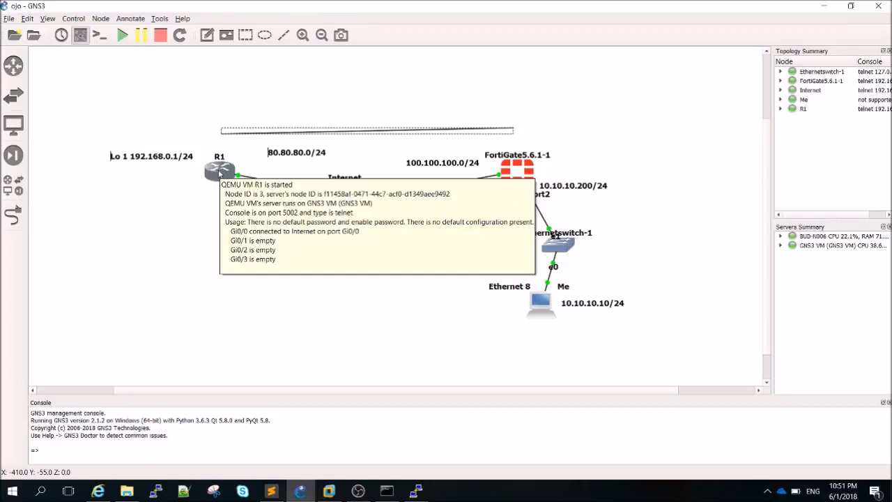
pyautogui.click(534, 97)
pyautogui.click(489, 129)
pyautogui.press('Delete')
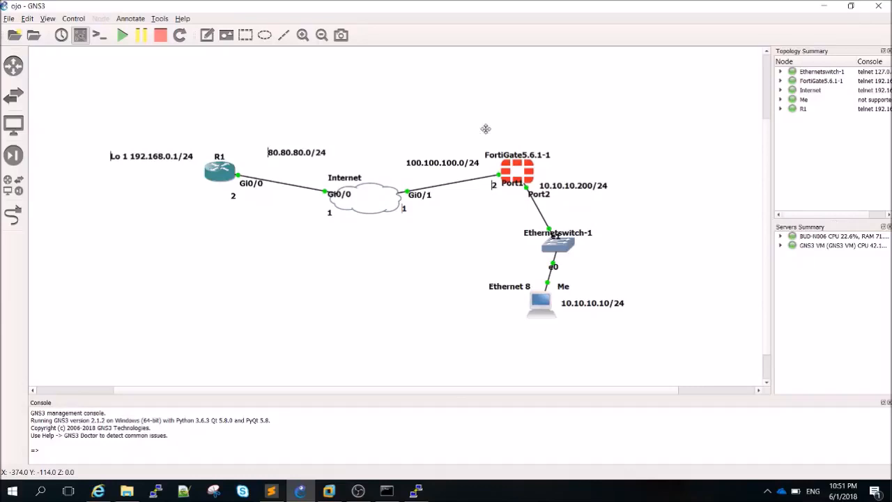
pyautogui.moveTo(417, 488)
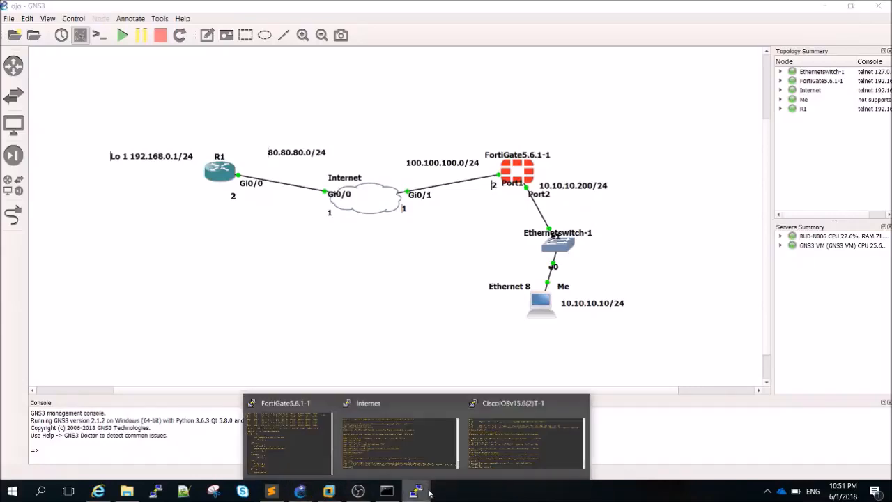
pyautogui.click(524, 425)
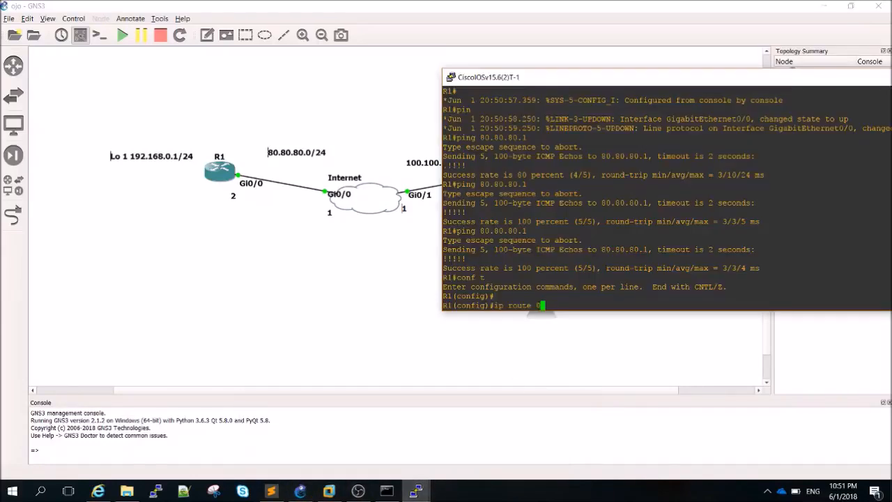
# On R1, add the default route 'ip route 0.0.0.0 0.0.0.0 80.80.80.1' and leave configuration mode
pyautogui.write('ip route 0.0.0.0 0.0.0.0 80.80.80.1')
pyautogui.press('Return')
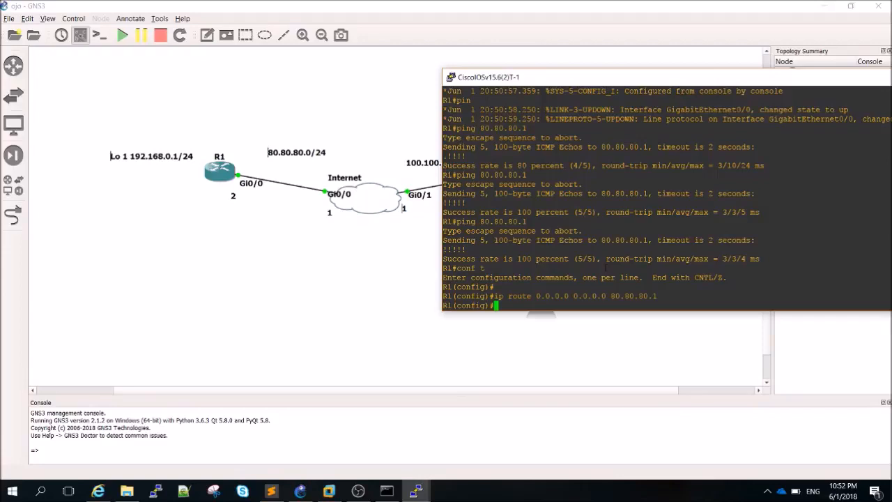
pyautogui.hotkey('ctrl', 'z')
pyautogui.press('Return')
pyautogui.press('Return')
# Verify R1 with 'sh ip int br' and 'sh ip route', confirming the gateway of last resort
pyautogui.write('sh ip itn r')
pyautogui.press('BackSpace')
pyautogui.press('BackSpace')
pyautogui.press('BackSpace')
pyautogui.press('BackSpace')
pyautogui.write('nt br')
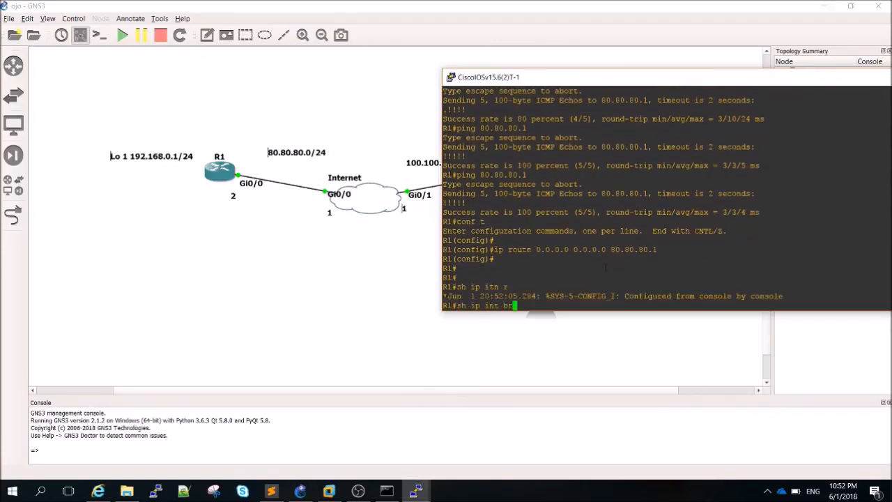
pyautogui.press('Return')
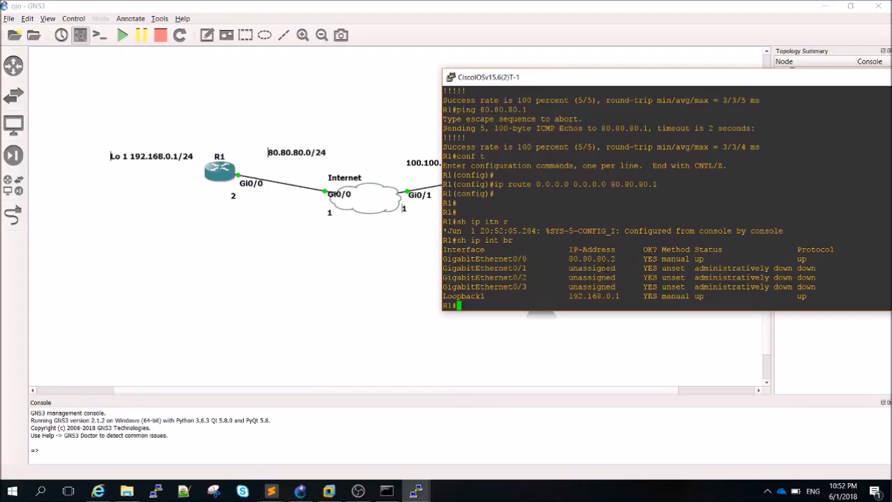
pyautogui.press('Return')
pyautogui.press('Return')
pyautogui.write('sh ip route')
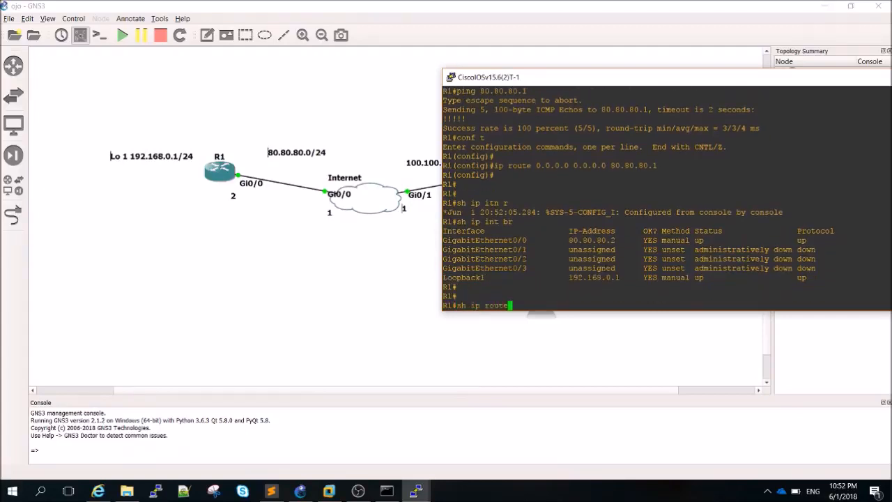
pyautogui.press('Return')
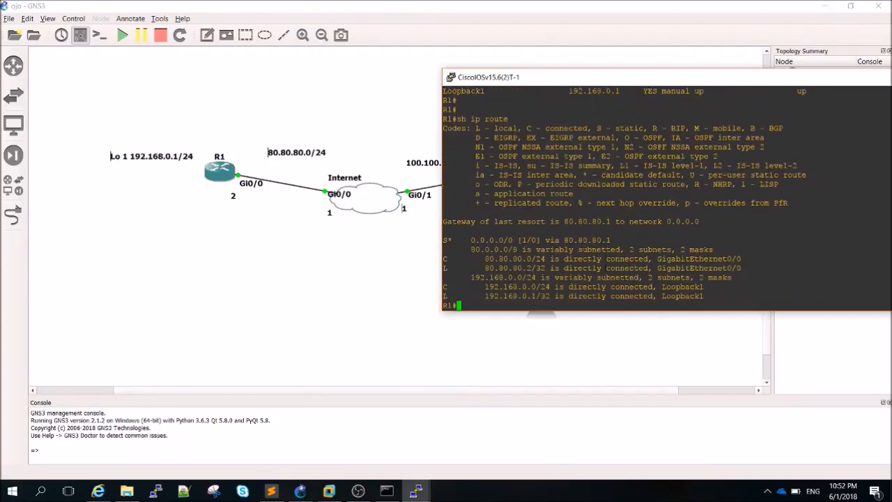
pyautogui.moveTo(603, 81); pyautogui.dragTo(419, 105)
pyautogui.click(396, 372)
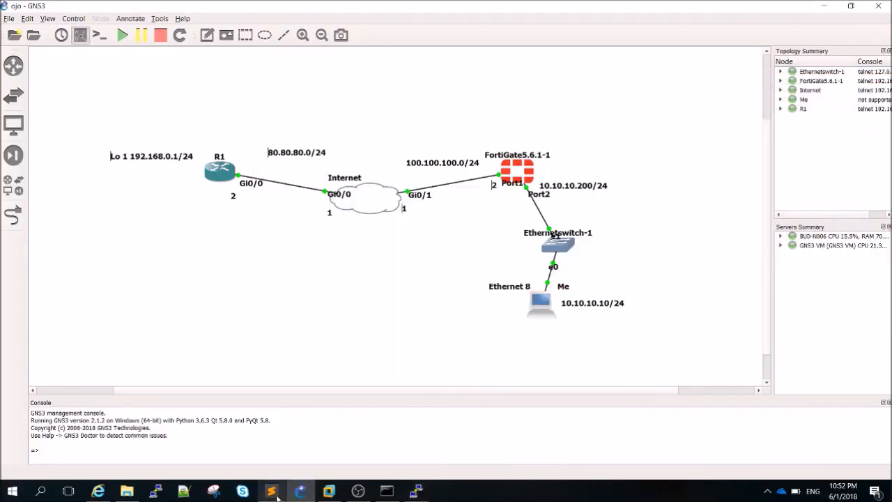
# Create a new FortiGate static route using the WAN (port1) interface
pyautogui.click(104, 495)
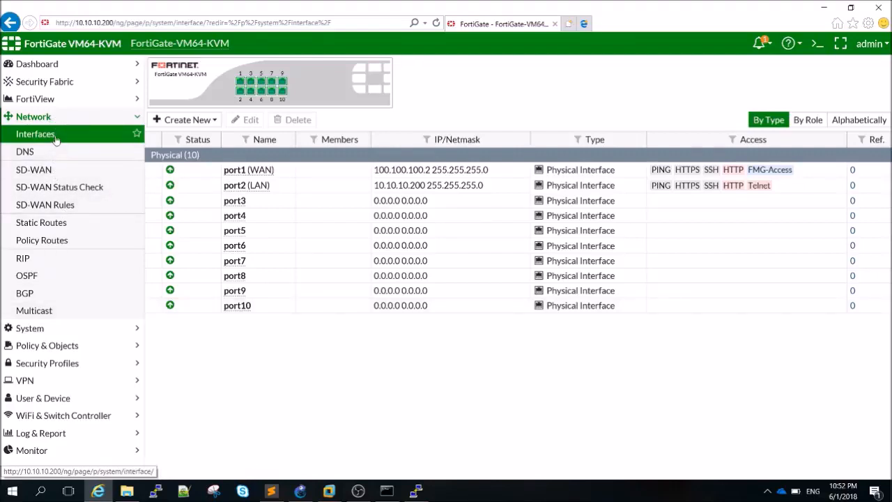
pyautogui.click(45, 223)
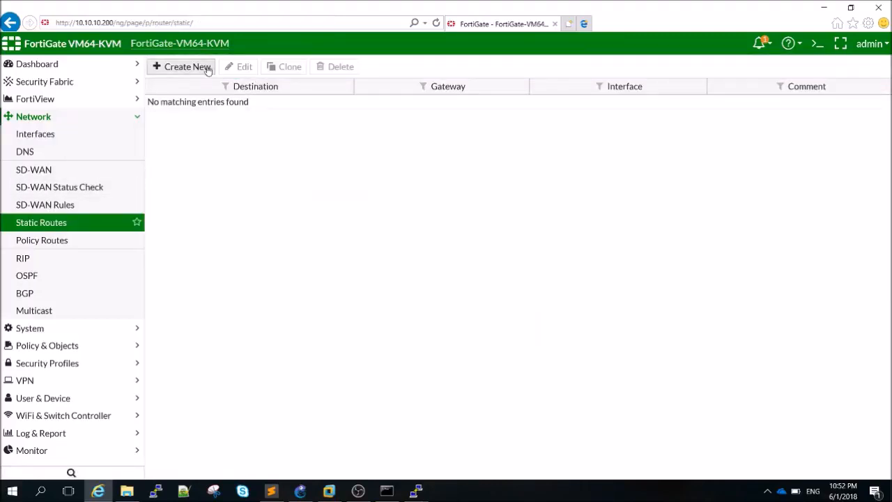
pyautogui.click(204, 67)
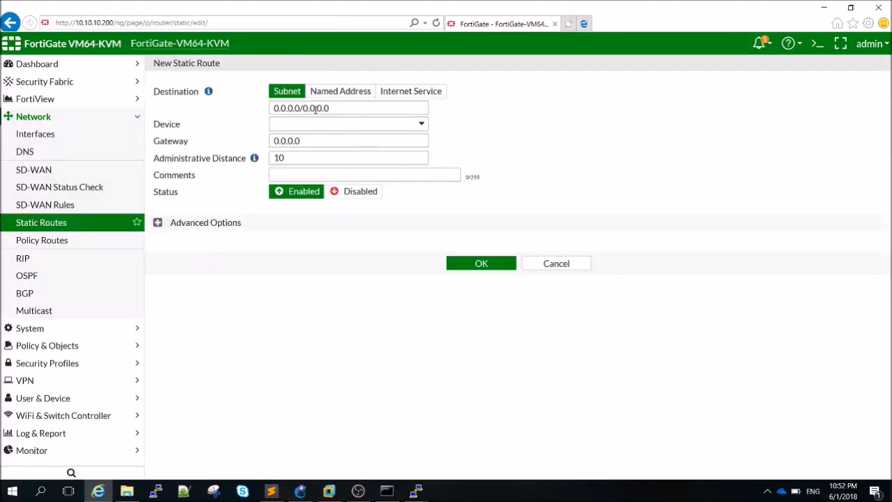
pyautogui.click(296, 125)
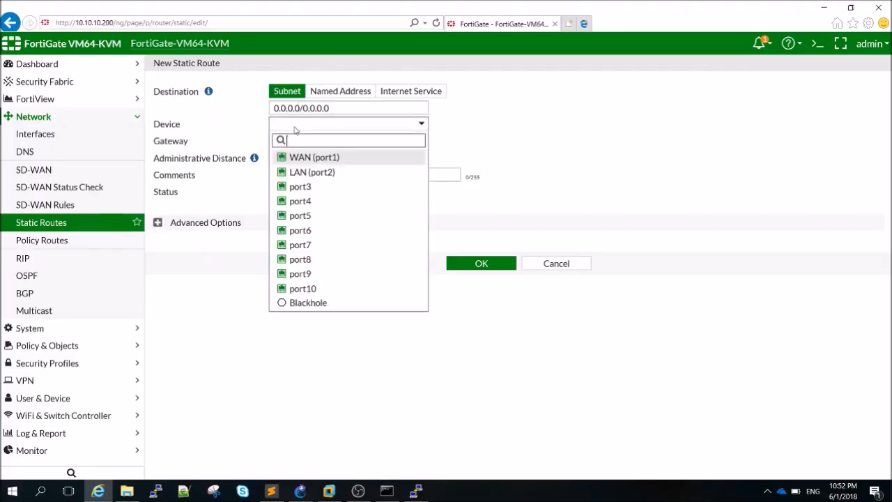
pyautogui.click(300, 155)
# Set the route's gateway to 100.100.100.1, save it, and minimize the browser
pyautogui.click(307, 143)
pyautogui.write('90')
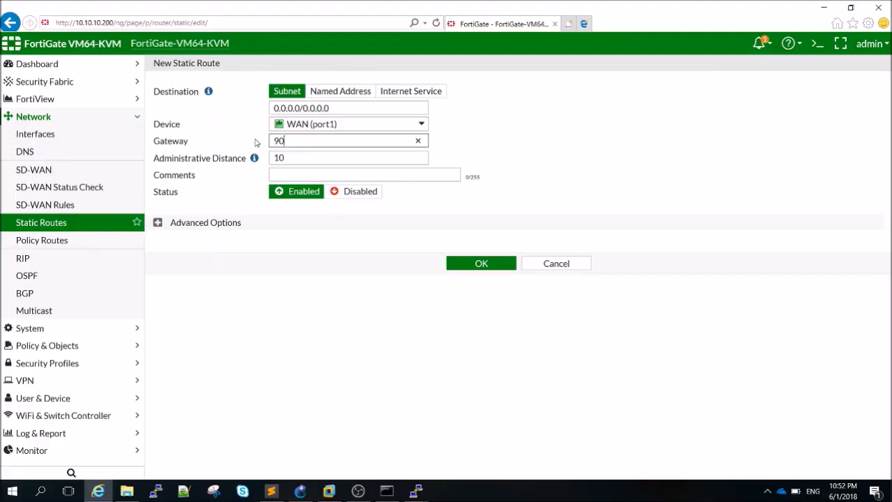
pyautogui.write('100.100.100.')
pyautogui.click(300, 490)
pyautogui.click(300, 491)
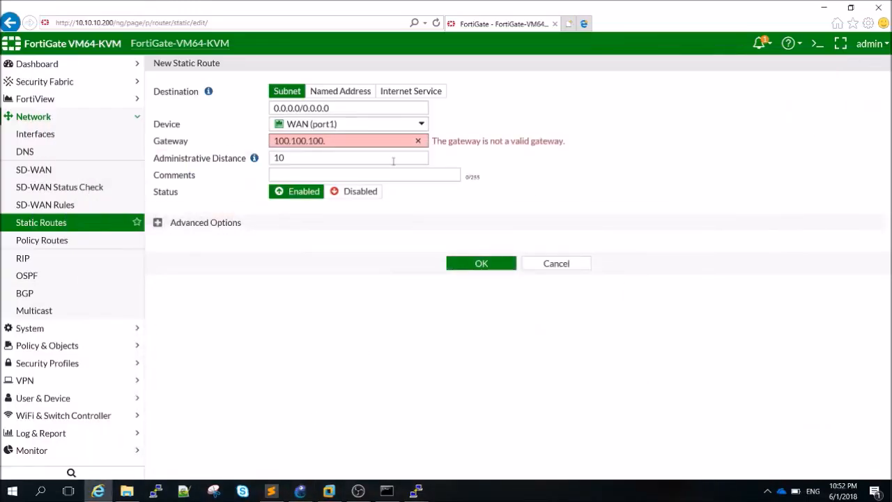
pyautogui.write('1')
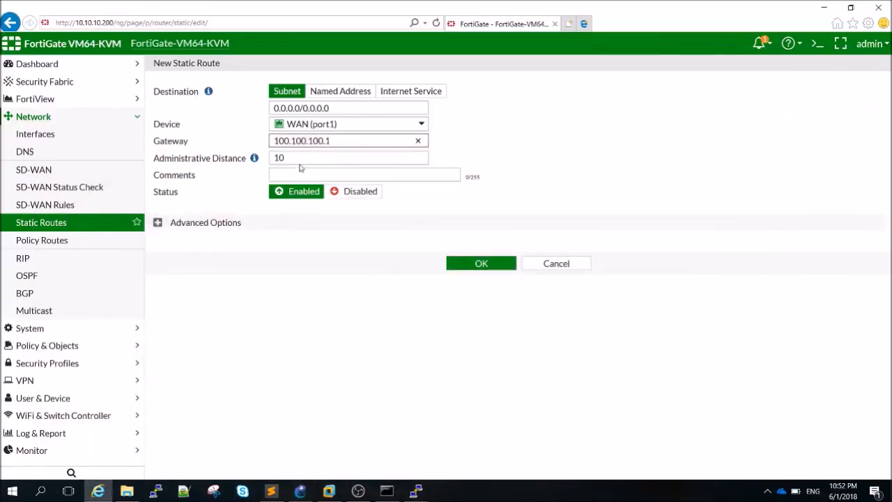
pyautogui.click(468, 269)
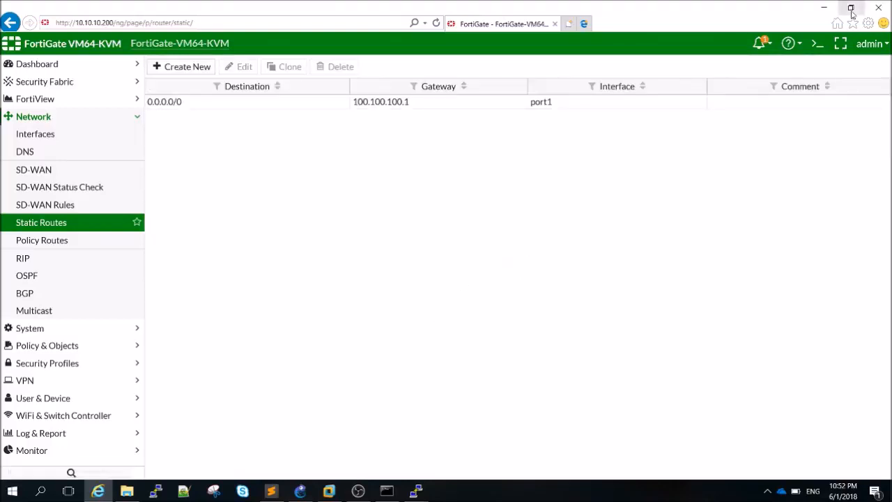
pyautogui.click(824, 7)
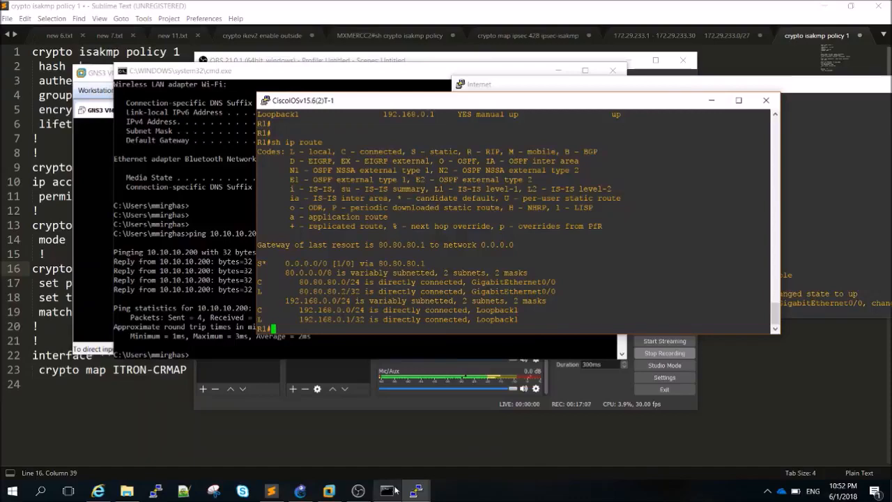
# From R1's console, ping 100.100.100.1
pyautogui.click(301, 491)
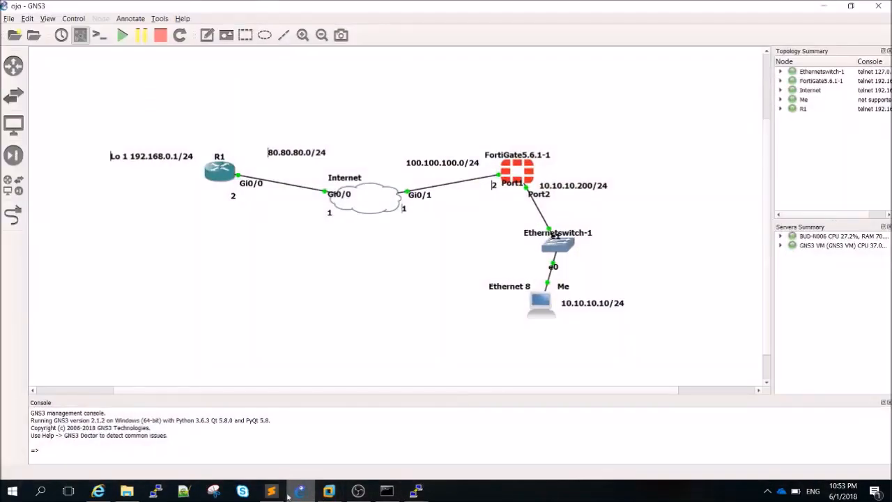
pyautogui.moveTo(414, 495)
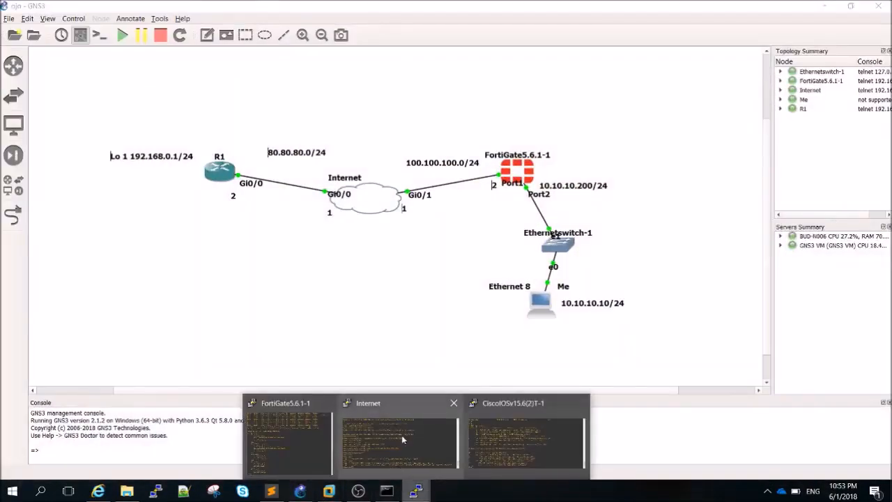
pyautogui.click(521, 439)
pyautogui.moveTo(432, 106); pyautogui.dragTo(735, 155)
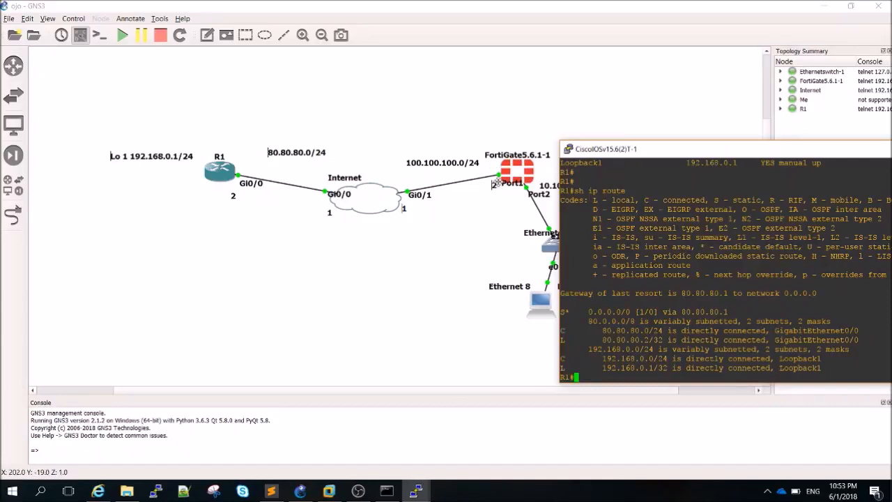
pyautogui.moveTo(618, 150); pyautogui.dragTo(599, 54)
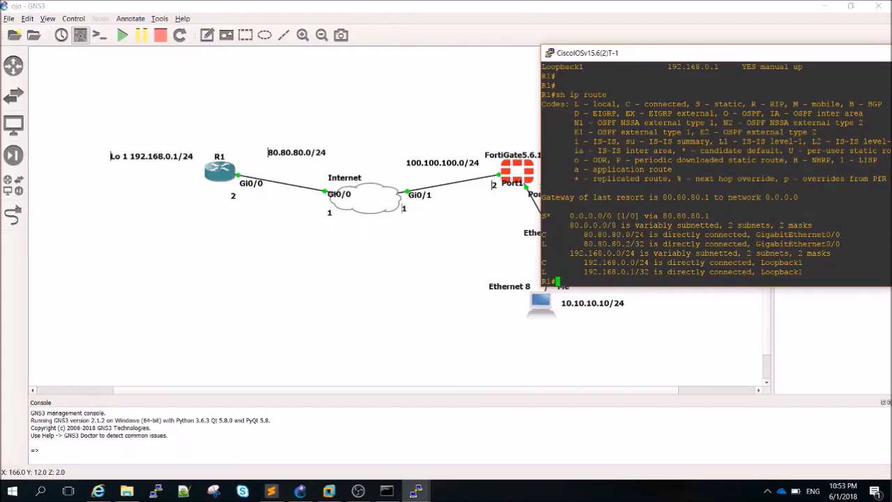
pyautogui.press('Return')
pyautogui.press('Return')
pyautogui.press('Return')
pyautogui.press('Return')
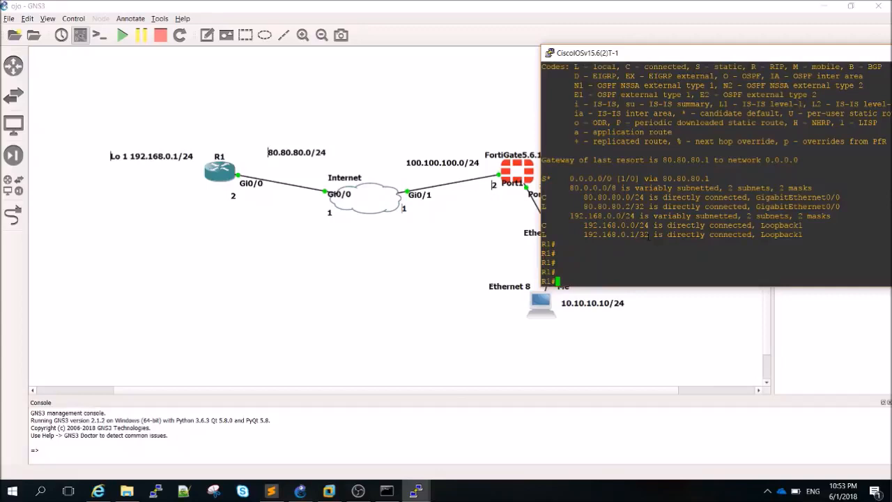
pyautogui.write('ping 100.100.100.1')
pyautogui.press('Return')
# Ping 100.100.100.2, then again with repeat 10, and minimize R1's console
pyautogui.press('Up')
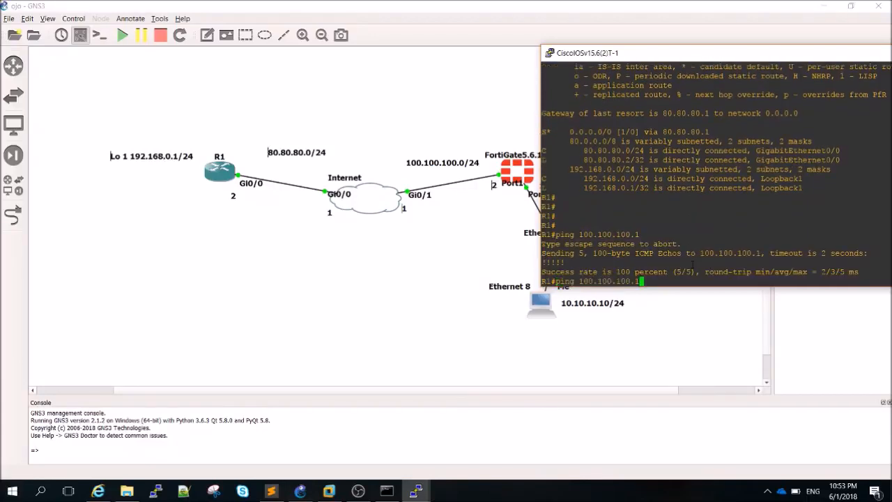
pyautogui.press('BackSpace')
pyautogui.write('2')
pyautogui.press('Return')
pyautogui.press('Up')
pyautogui.write('re')
pyautogui.press('Tab')
pyautogui.write('10')
pyautogui.press('Return')
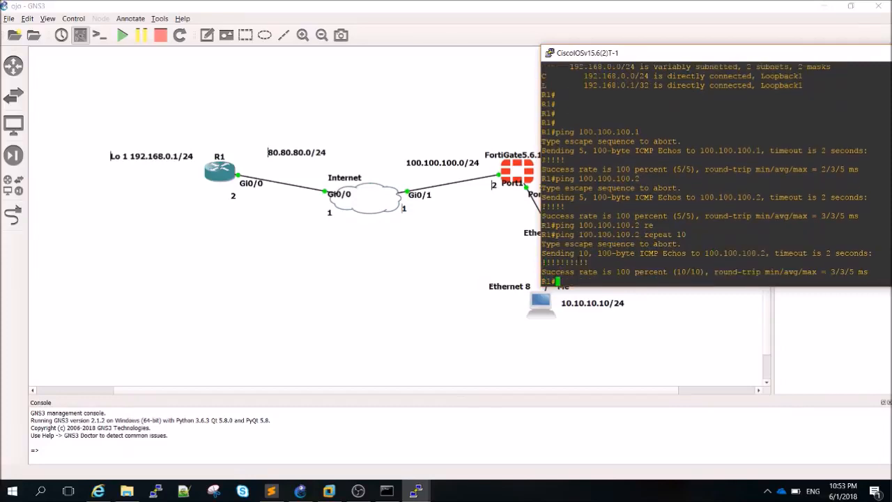
pyautogui.moveTo(627, 53); pyautogui.dragTo(384, 198)
pyautogui.click(751, 199)
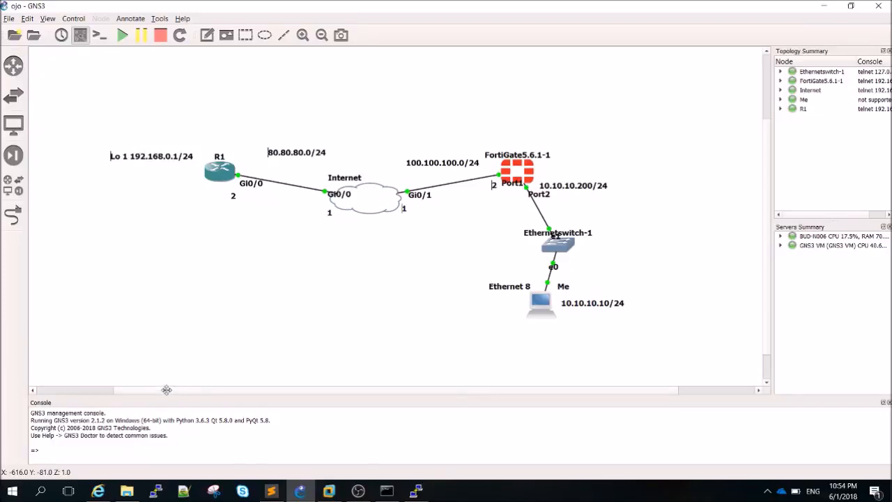
# Bring the OBS recorder window forward and shift it right to uncover R1
pyautogui.click(358, 491)
pyautogui.moveTo(446, 60); pyautogui.dragTo(535, 51)
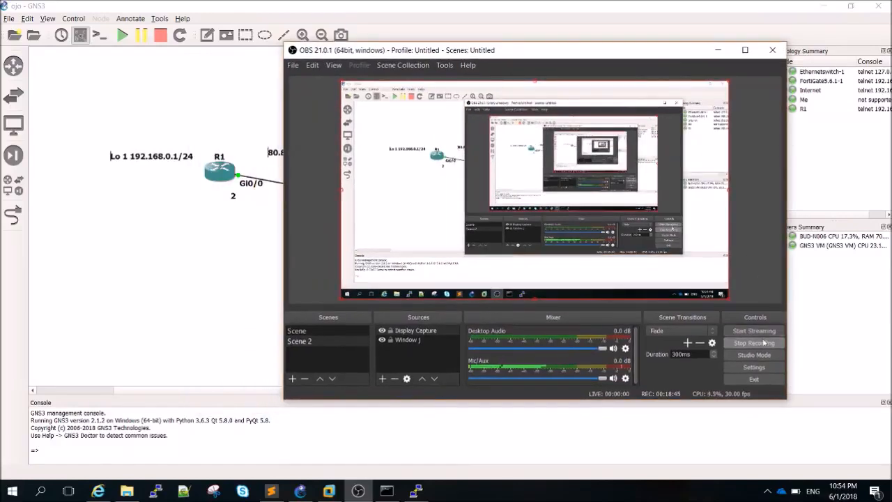